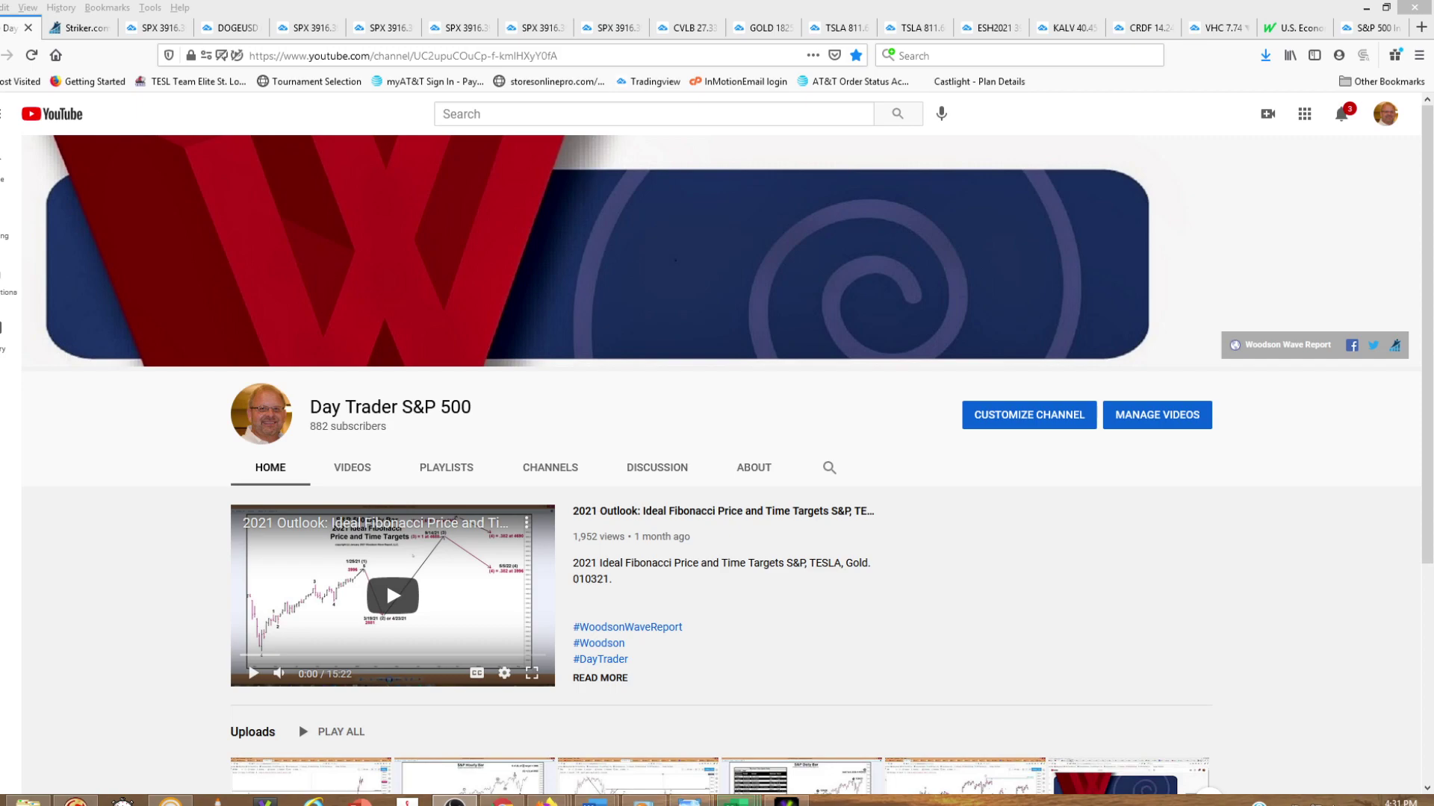
# Switch to Word and show the Disclaimer document with the Woodson Wave Report credentials
pyautogui.moveTo(736, 802)
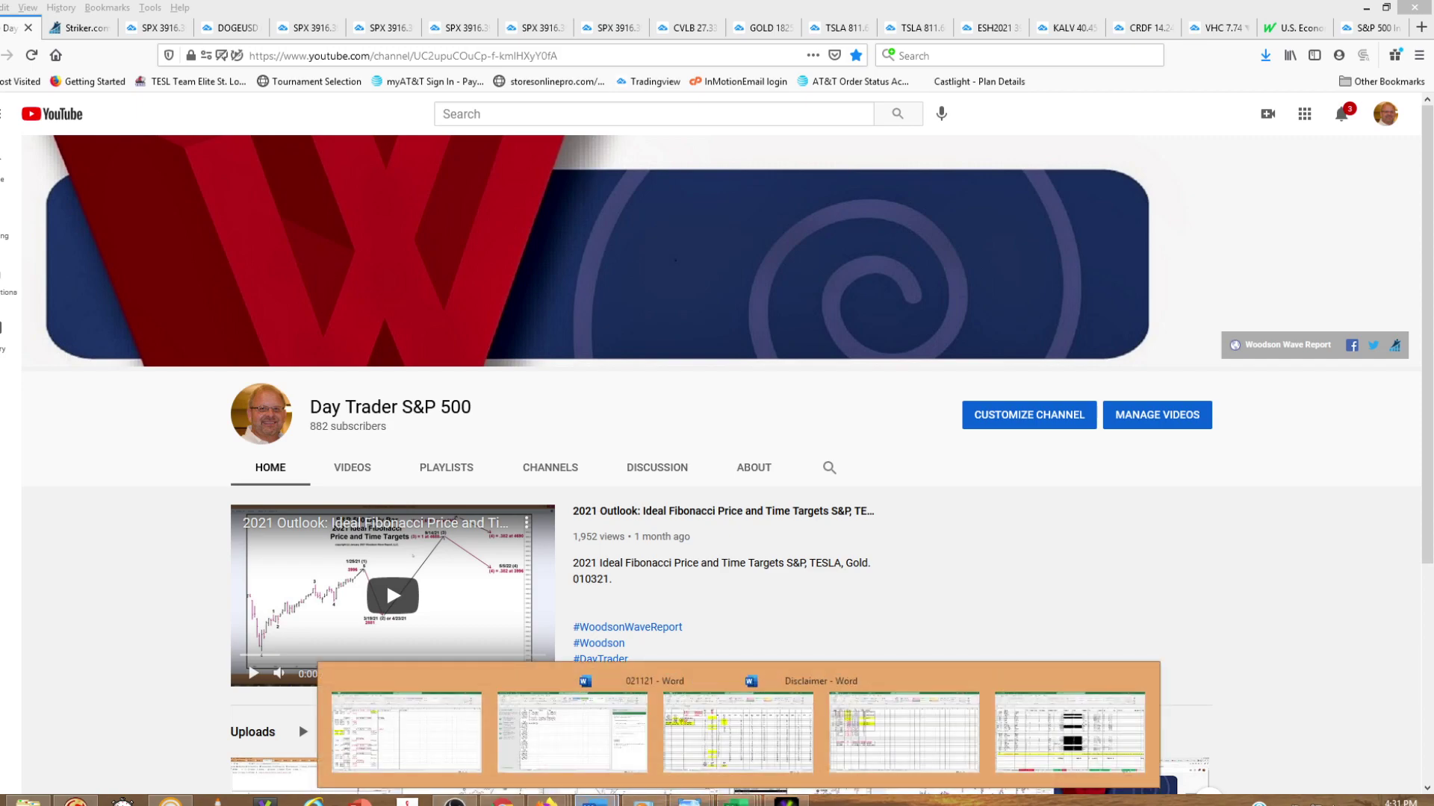
pyautogui.moveTo(595, 802)
pyautogui.click(644, 747)
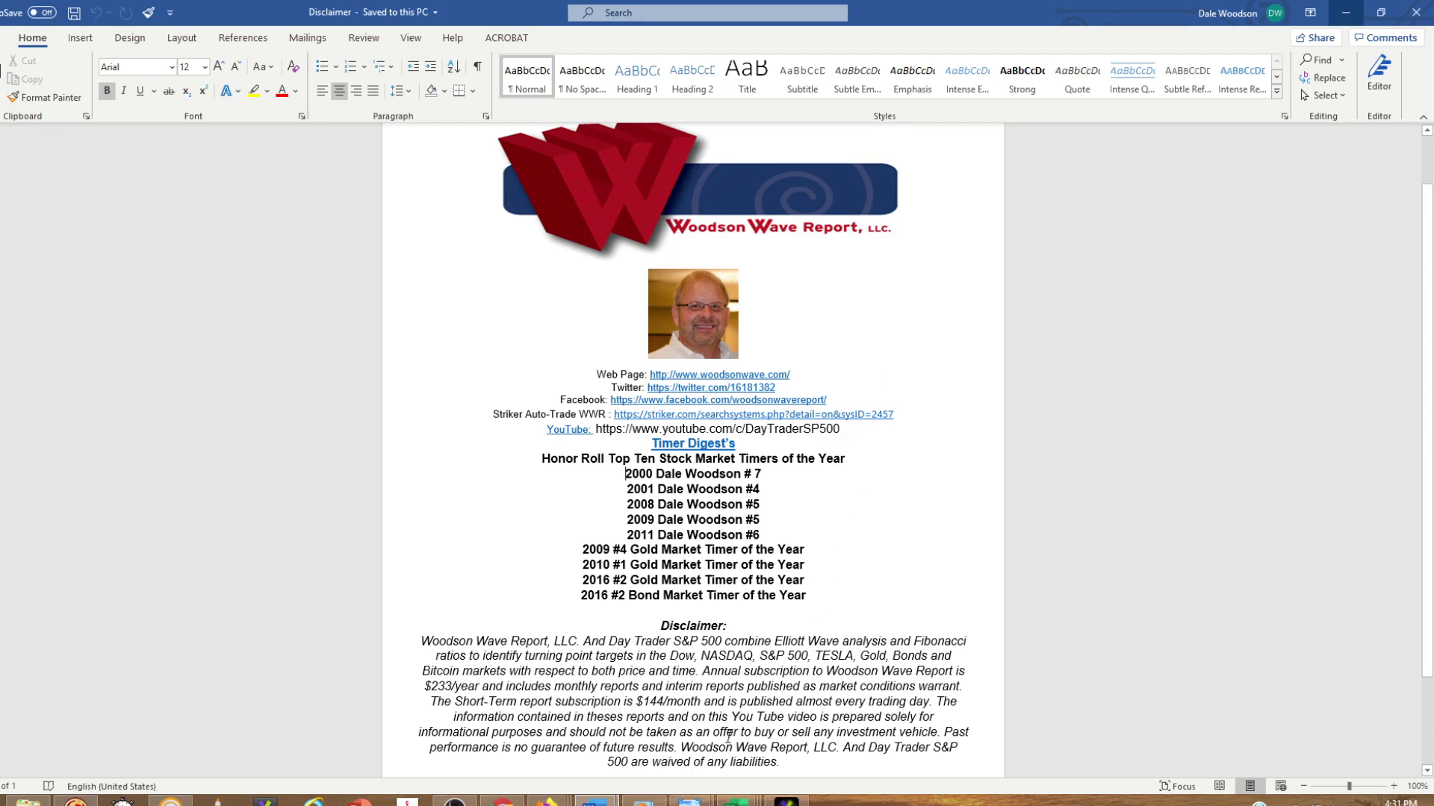
# Play the "Subscribe video 012420" clip in Windows Media Player and minimize the player
pyautogui.moveTo(644, 802)
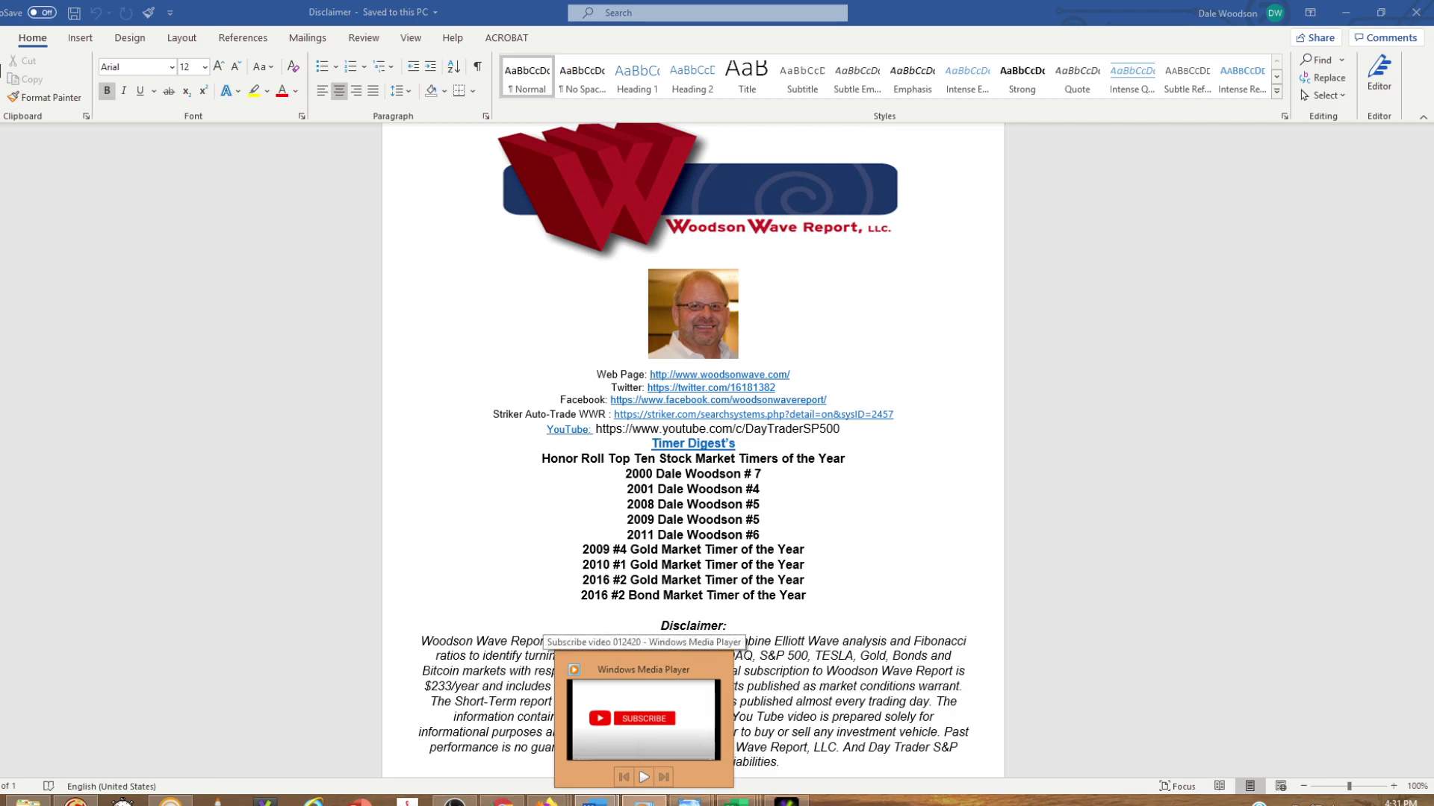
pyautogui.click(597, 747)
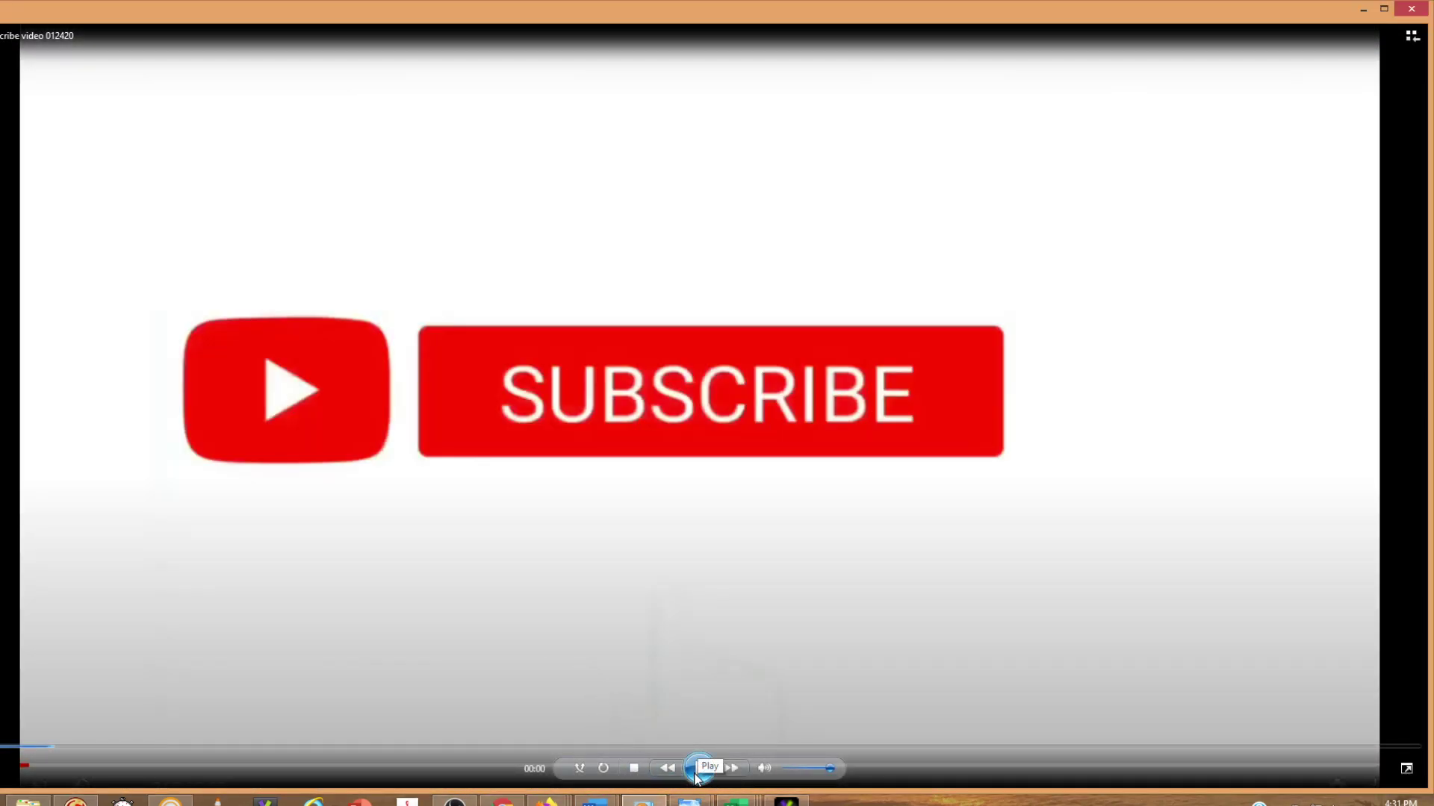
pyautogui.click(695, 776)
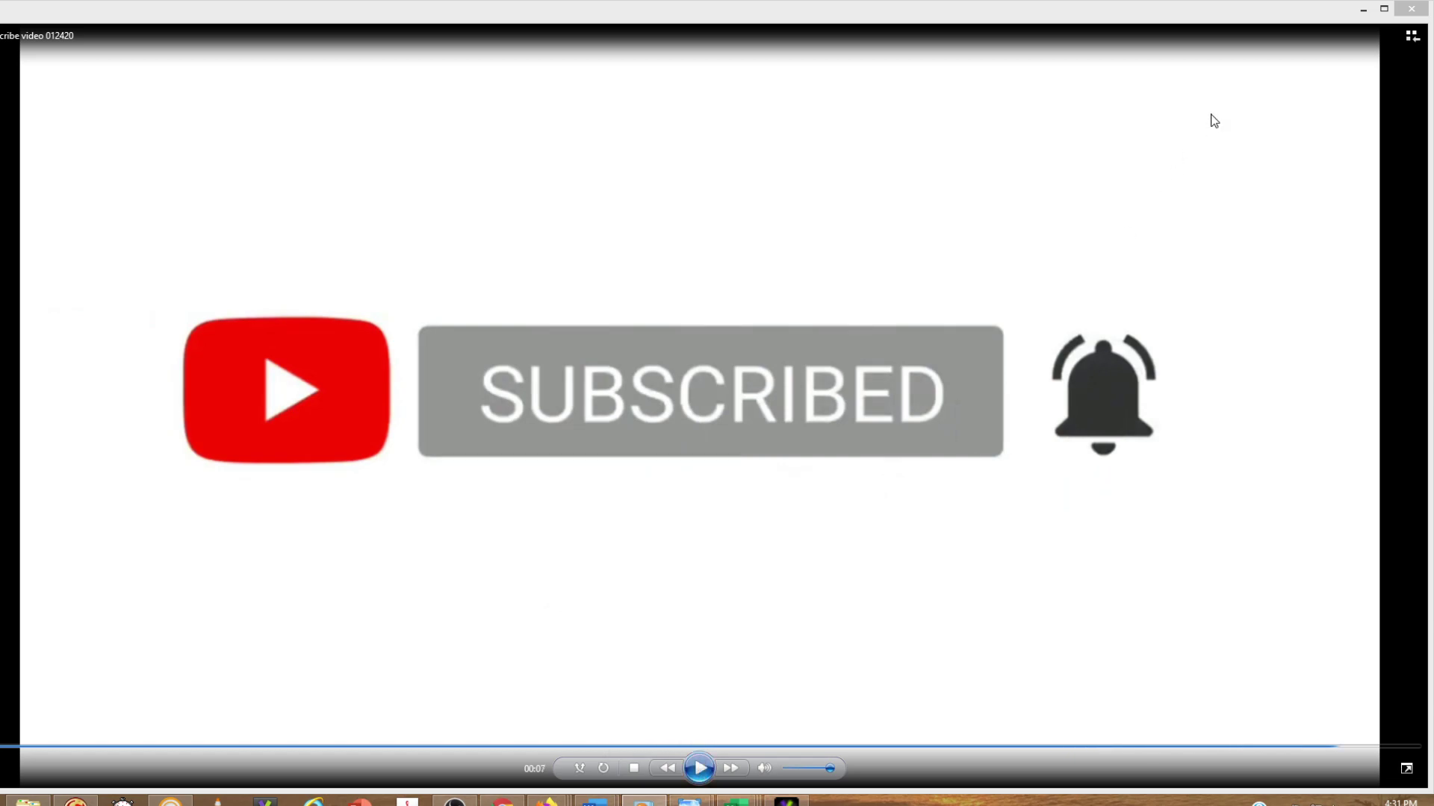
pyautogui.click(1363, 9)
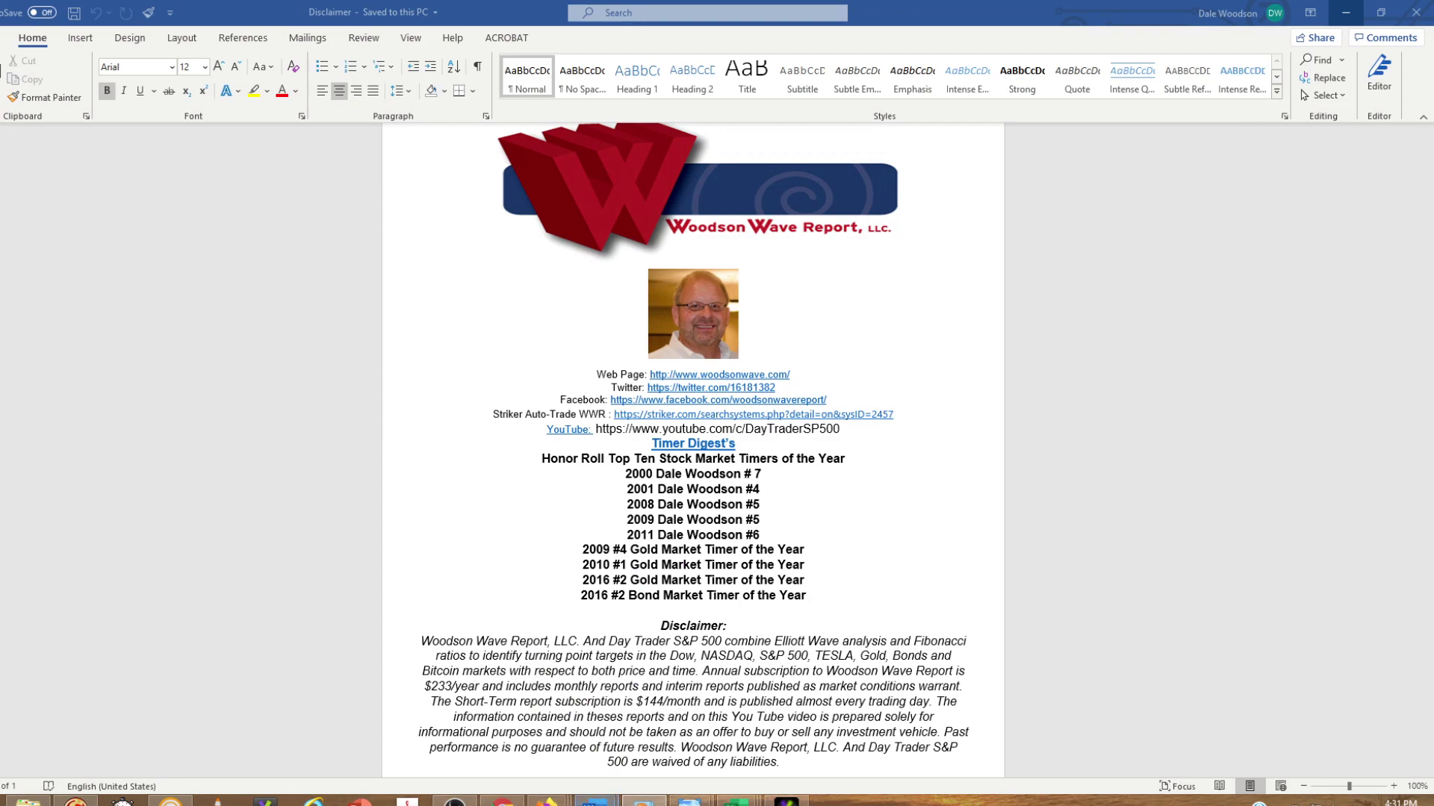
# View the "WWR trading accounts 3 year performance" image in Windows Photo Viewer and minimize the viewer
pyautogui.moveTo(688, 800)
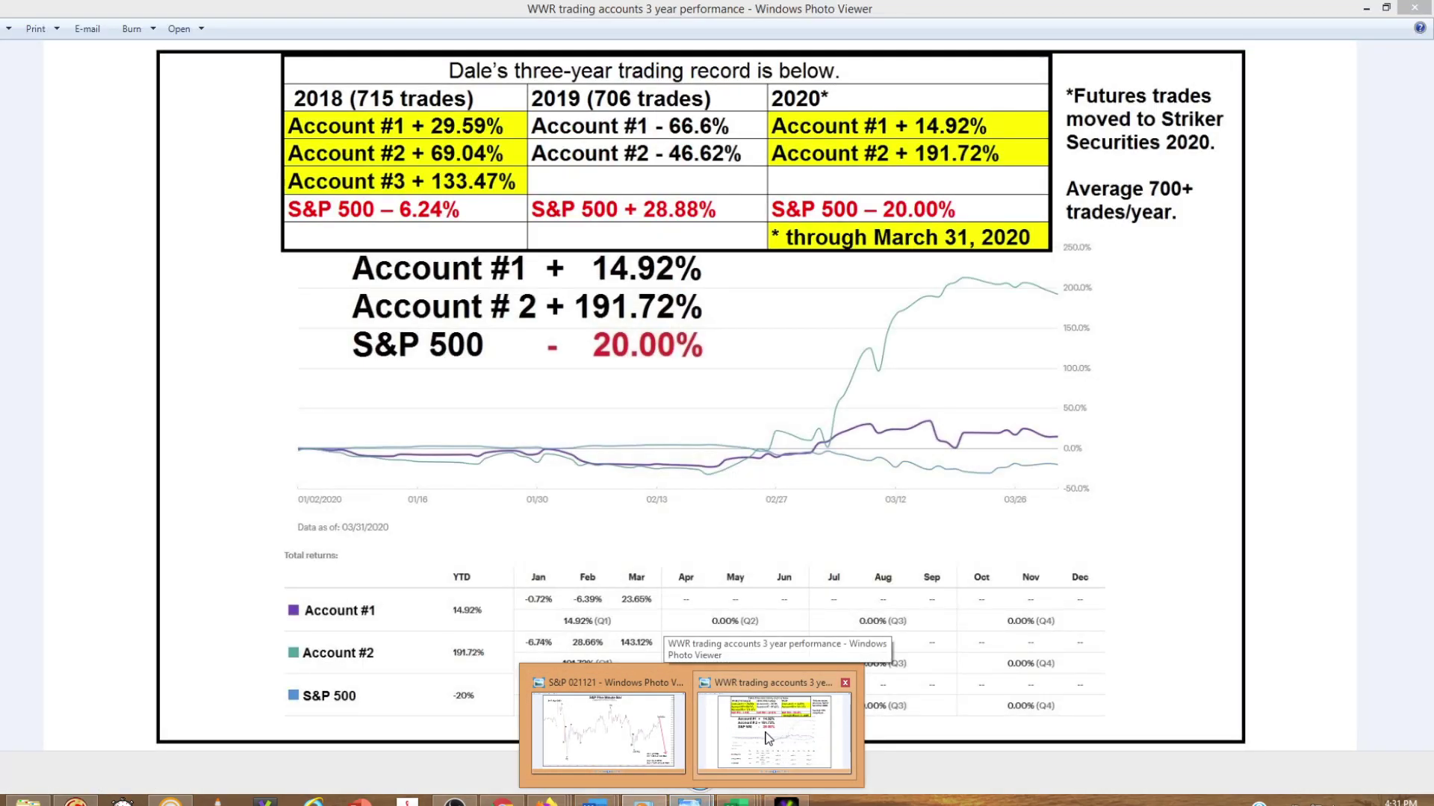
pyautogui.click(767, 737)
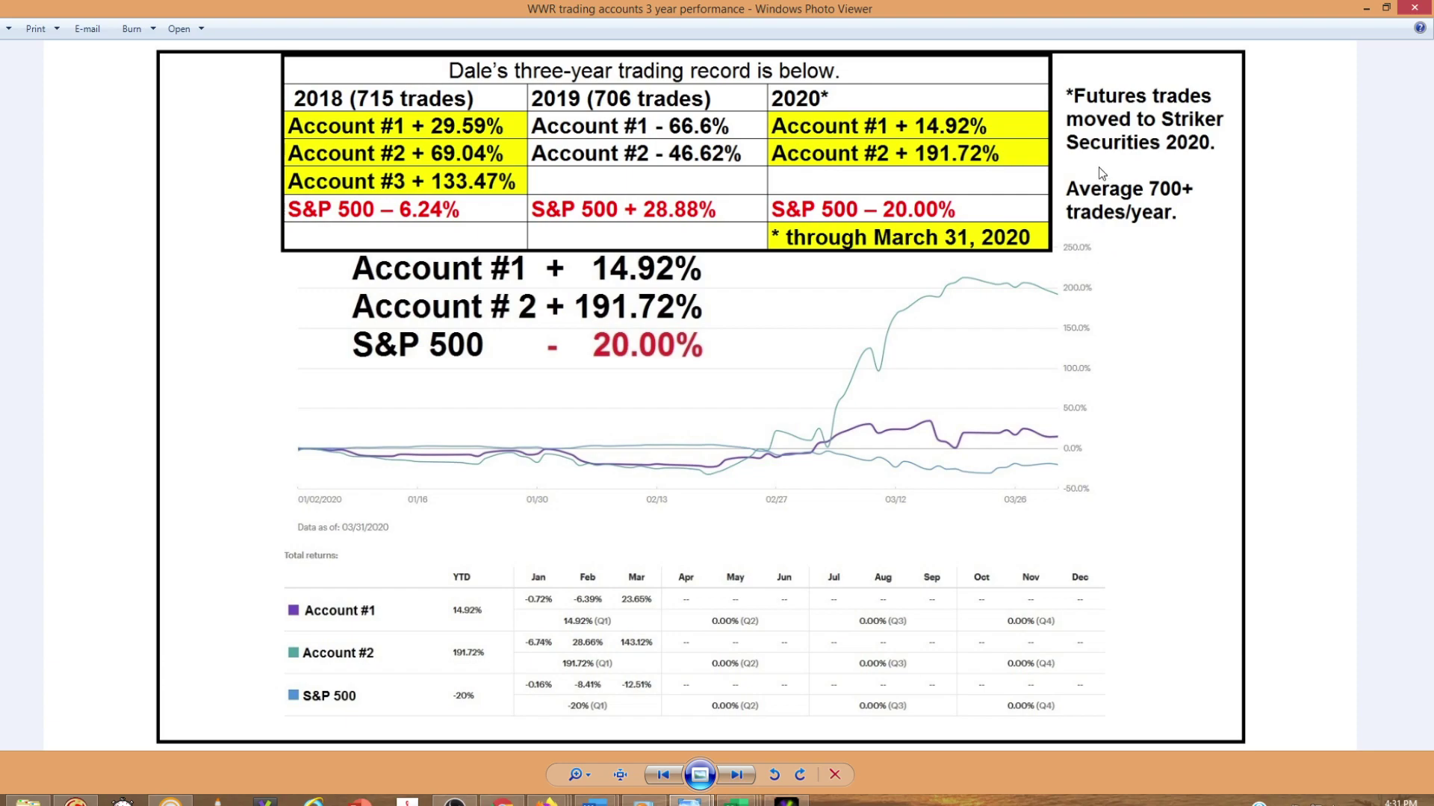
pyautogui.click(1366, 9)
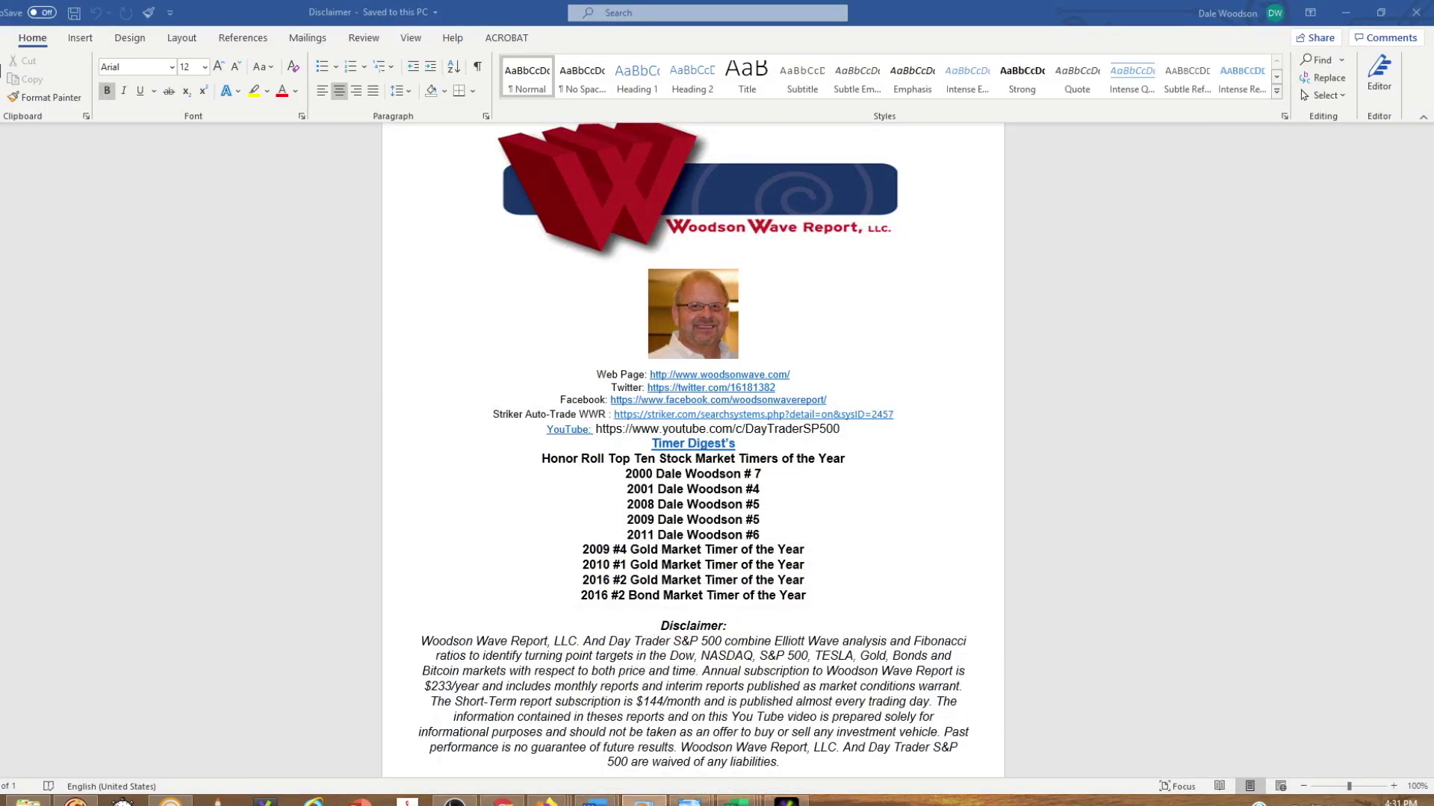
# Switch to Firefox, show the Striker page for the Woodson Wave Report Trading System, and bring up the one-minute SPX chart
pyautogui.moveTo(549, 802)
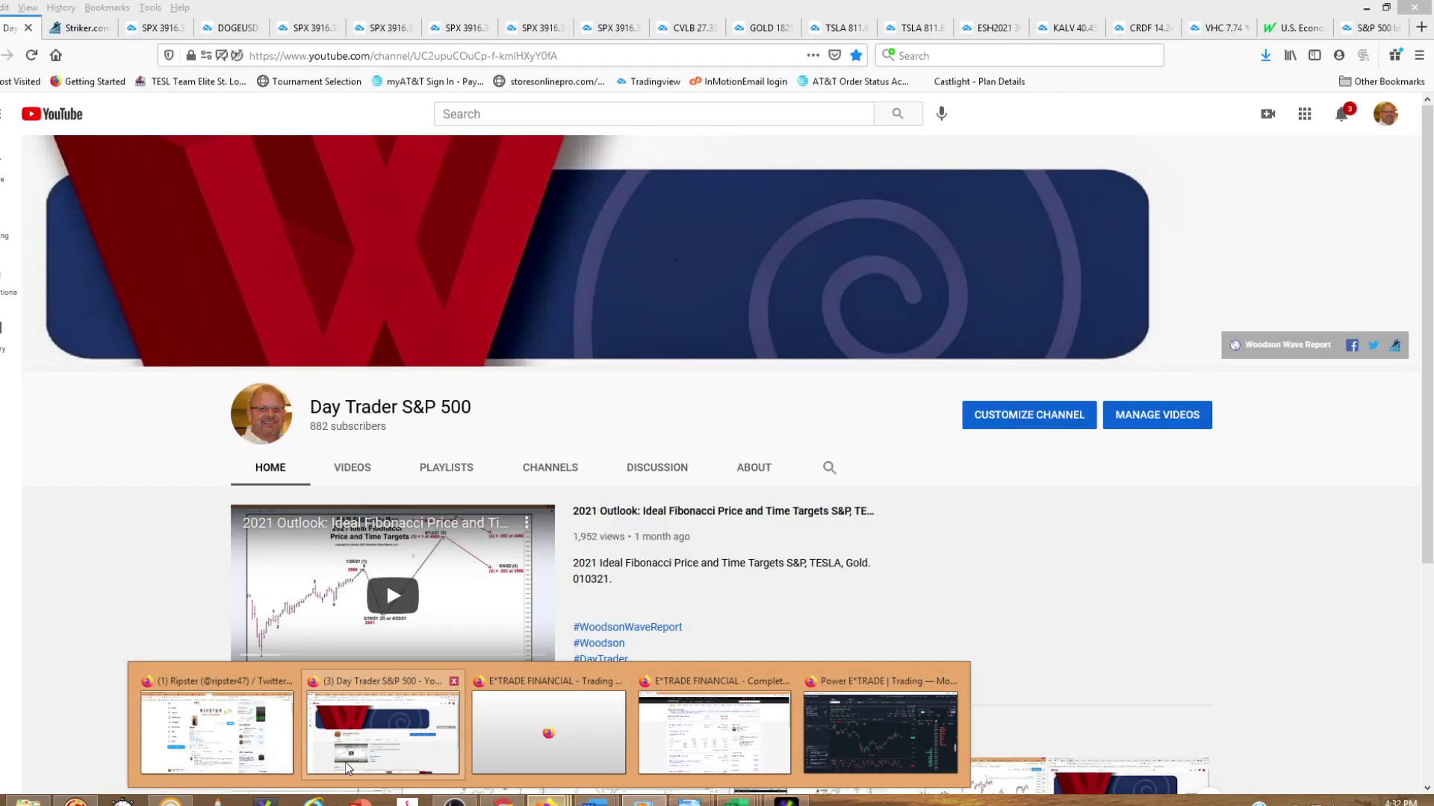
pyautogui.click(394, 750)
pyautogui.click(97, 27)
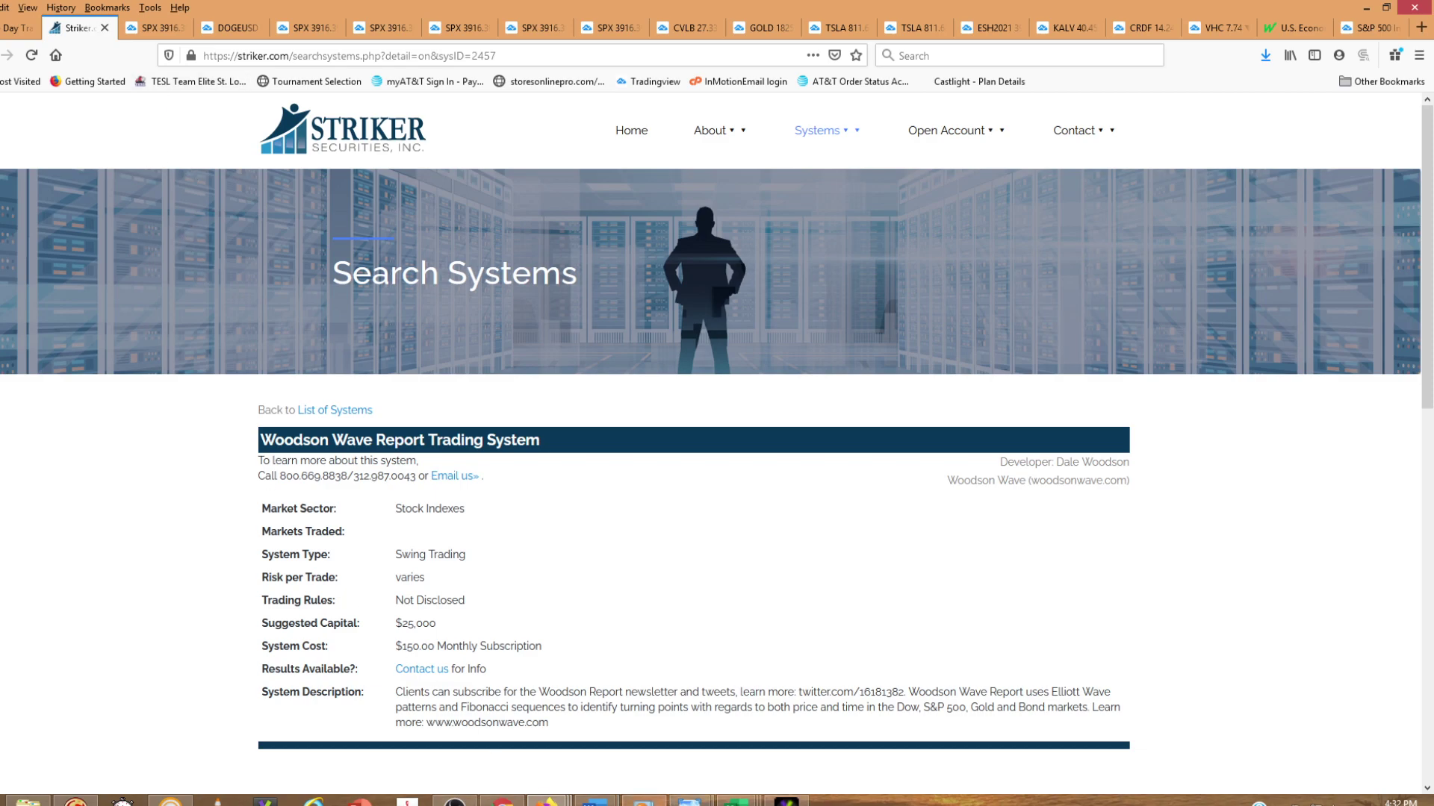
pyautogui.click(688, 800)
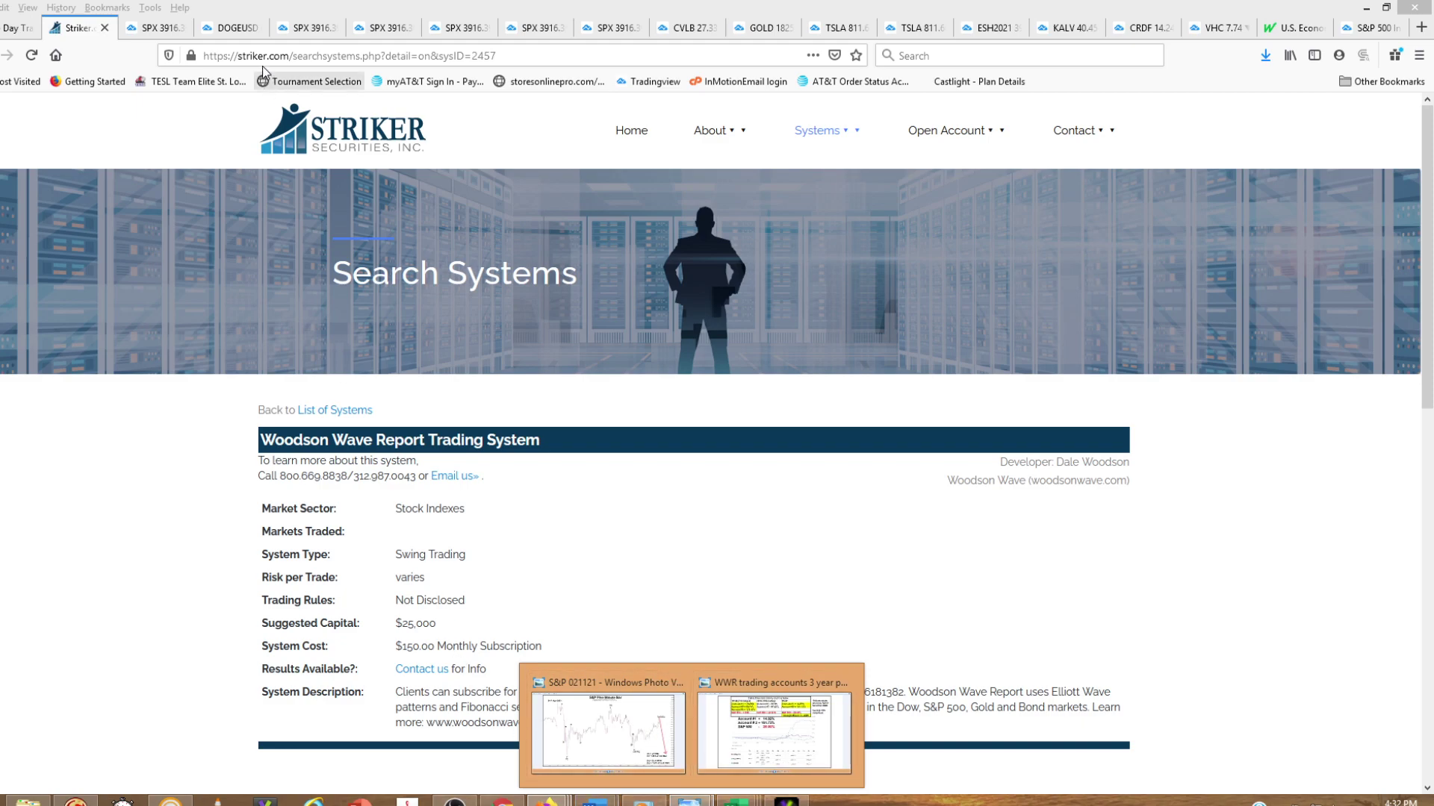
pyautogui.click(172, 29)
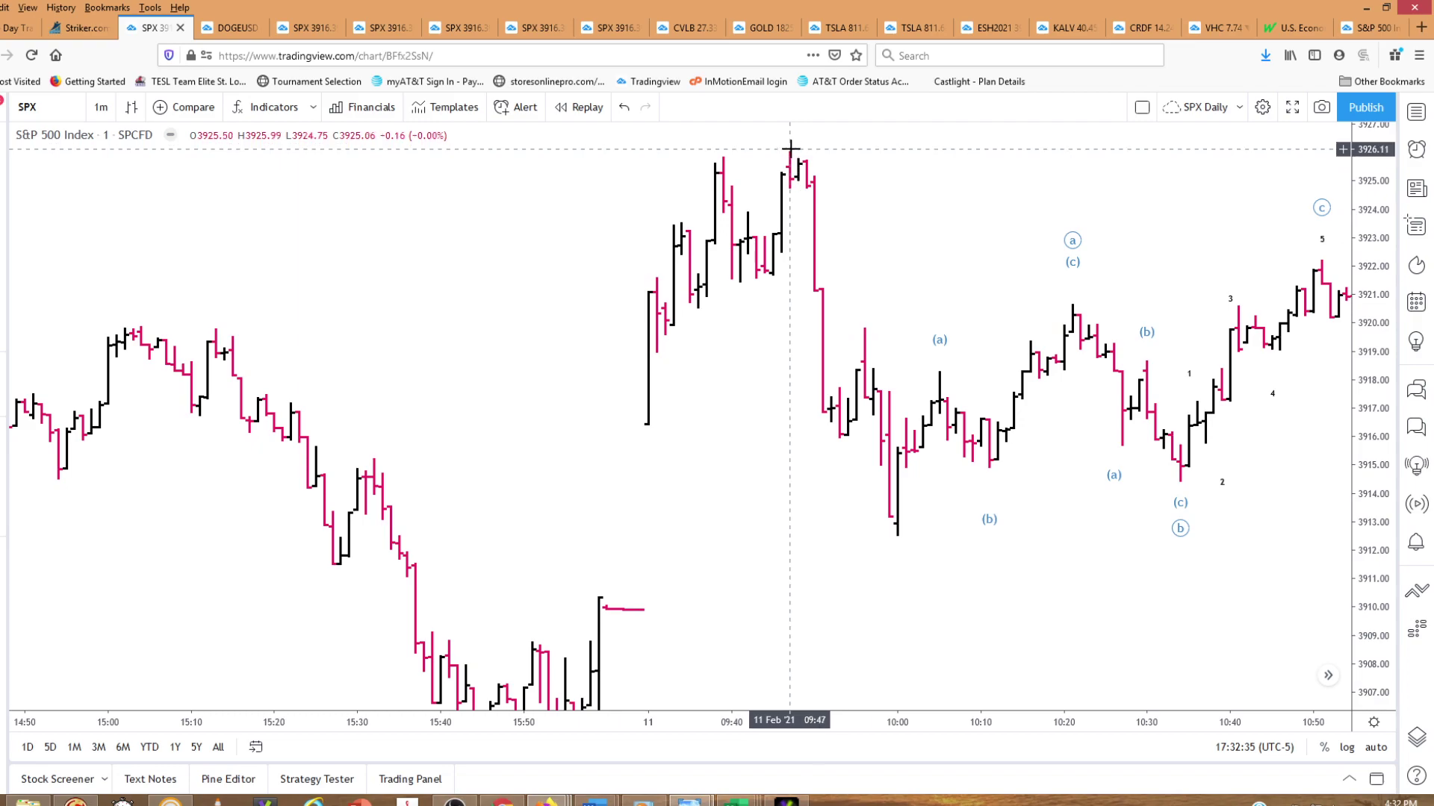
# Try an Elliott Impulse Wave (12345) count on the decline from the 09:47 high, ending wave (v) below the 10:00 low
pyautogui.click(9, 281)
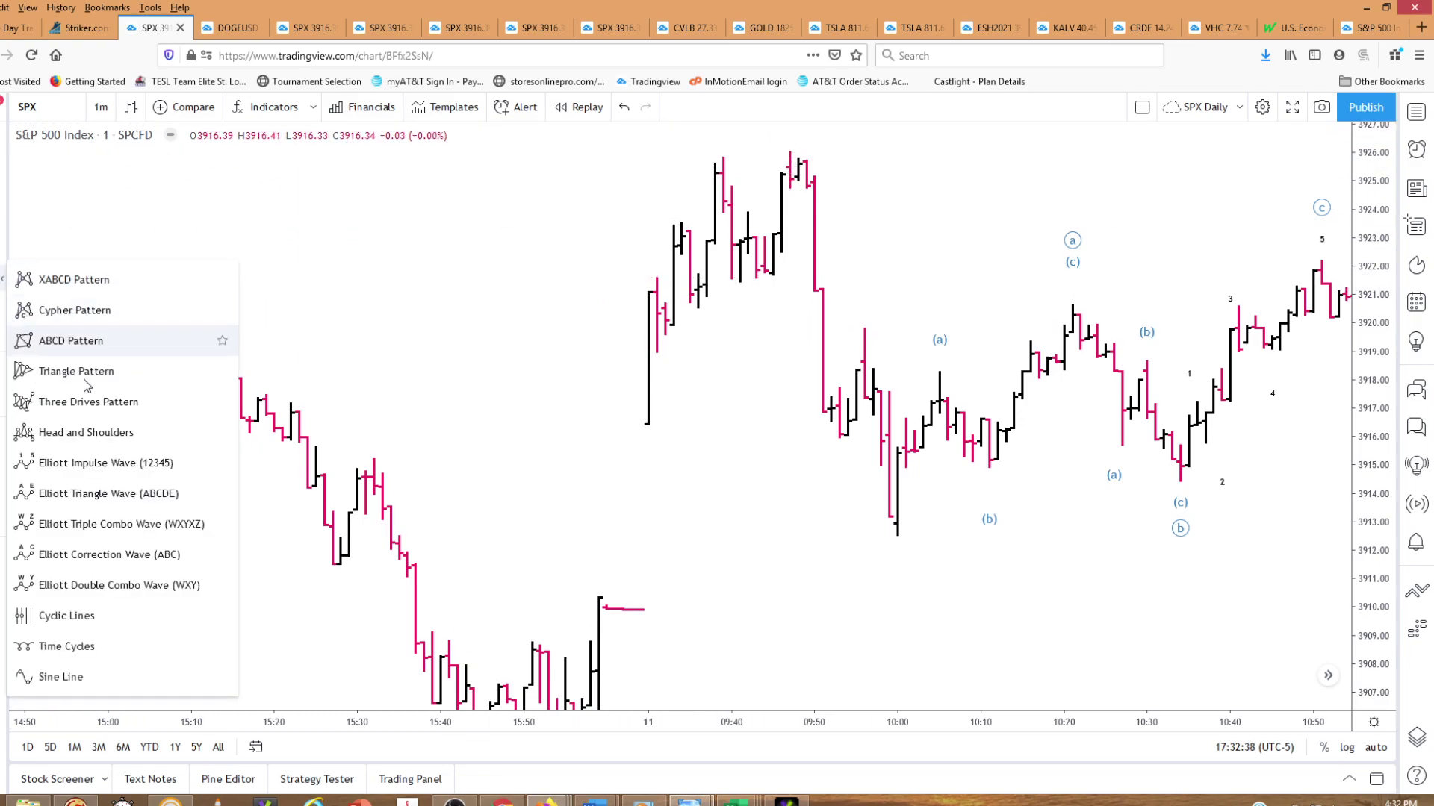
pyautogui.click(137, 465)
pyautogui.click(790, 147)
pyautogui.click(789, 220)
pyautogui.click(814, 147)
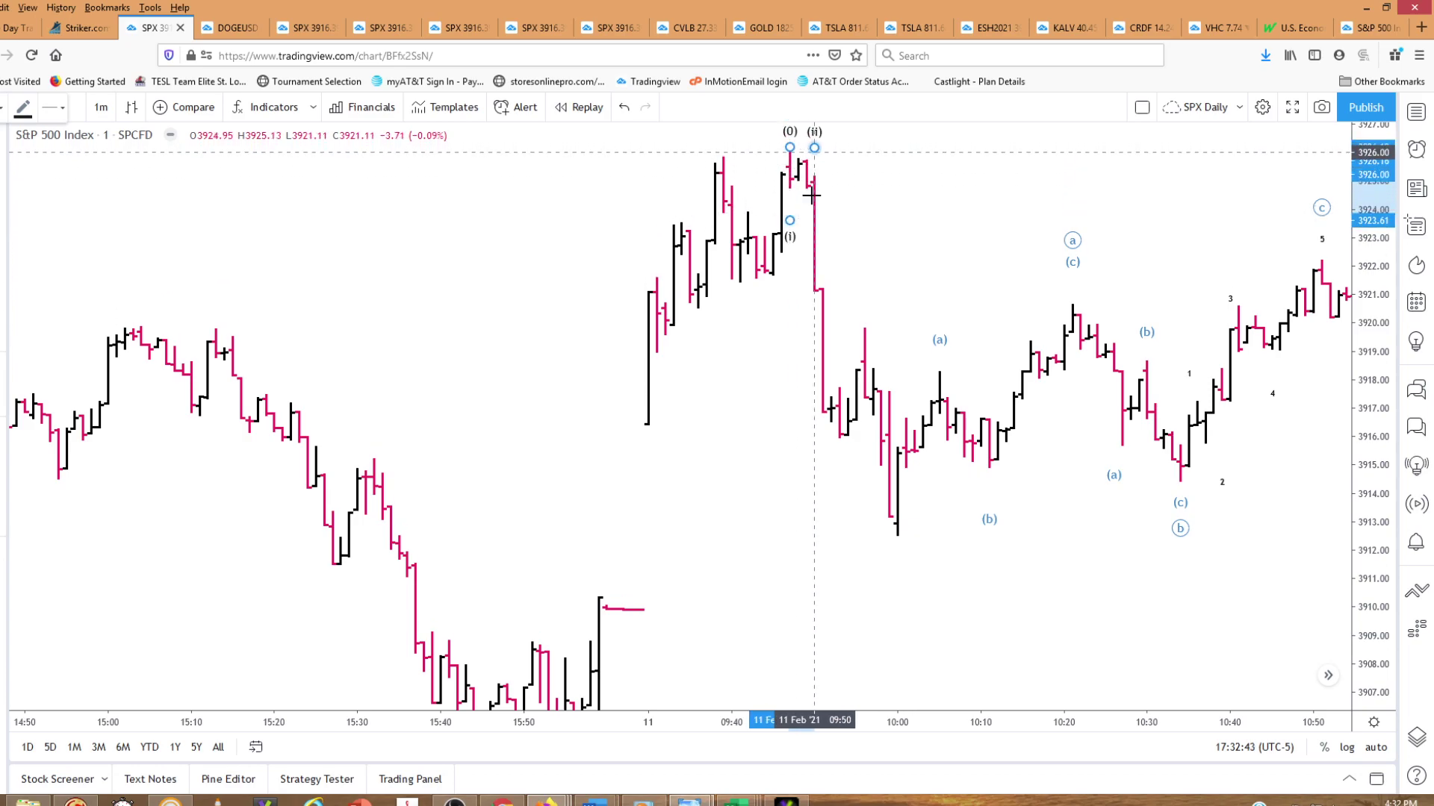
pyautogui.click(840, 454)
pyautogui.click(864, 308)
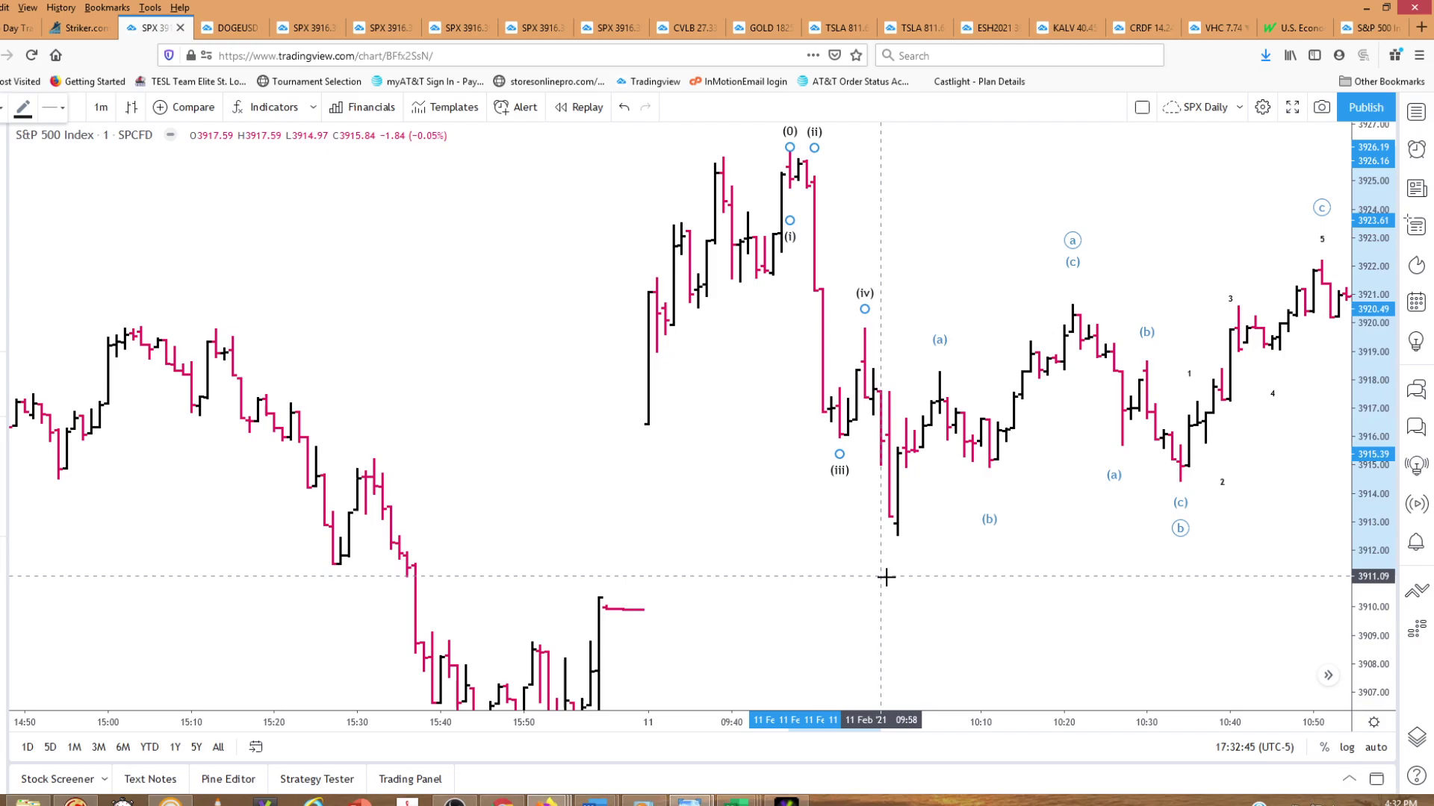
pyautogui.click(888, 554)
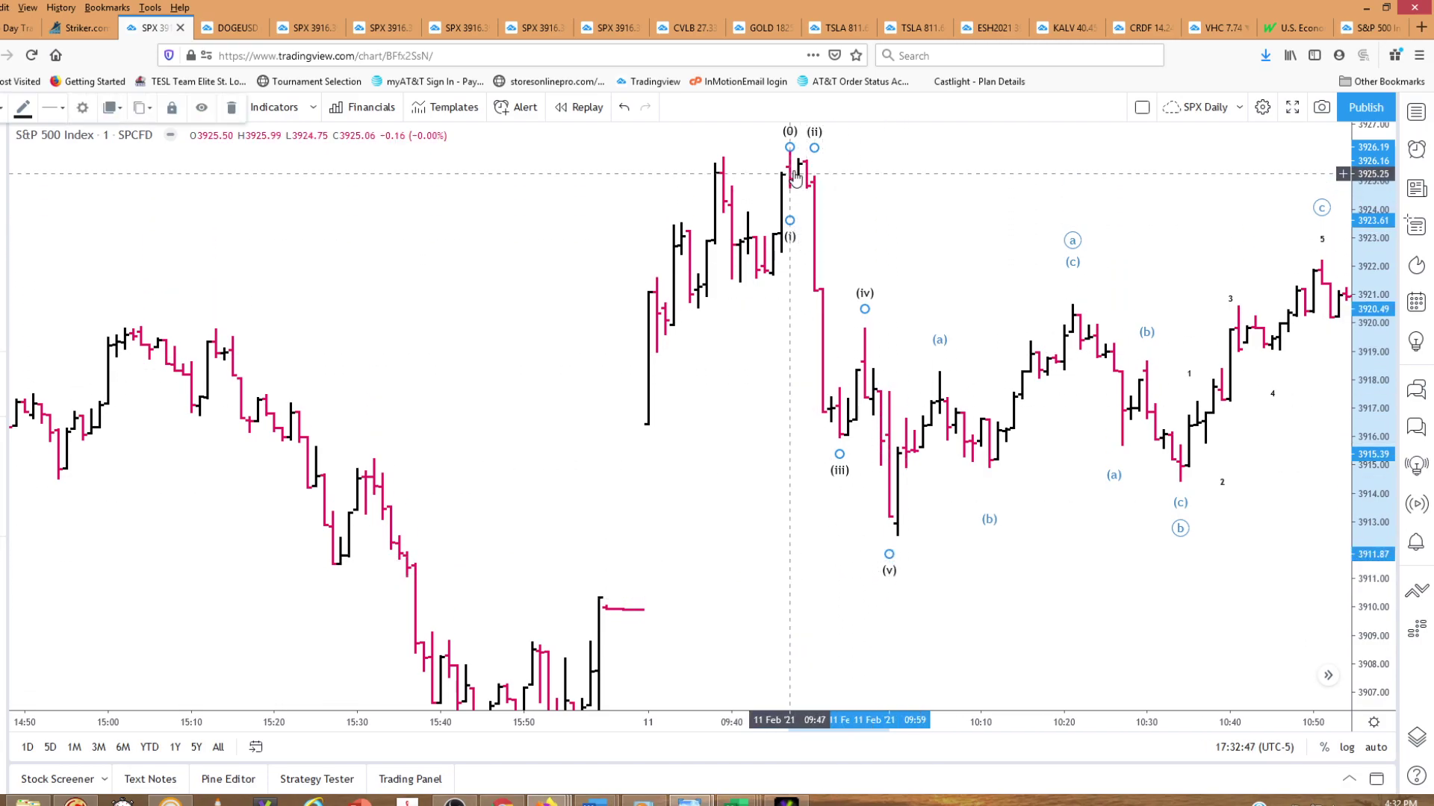
# Remove the Elliott impulse wave from the morning decline
pyautogui.click(832, 569)
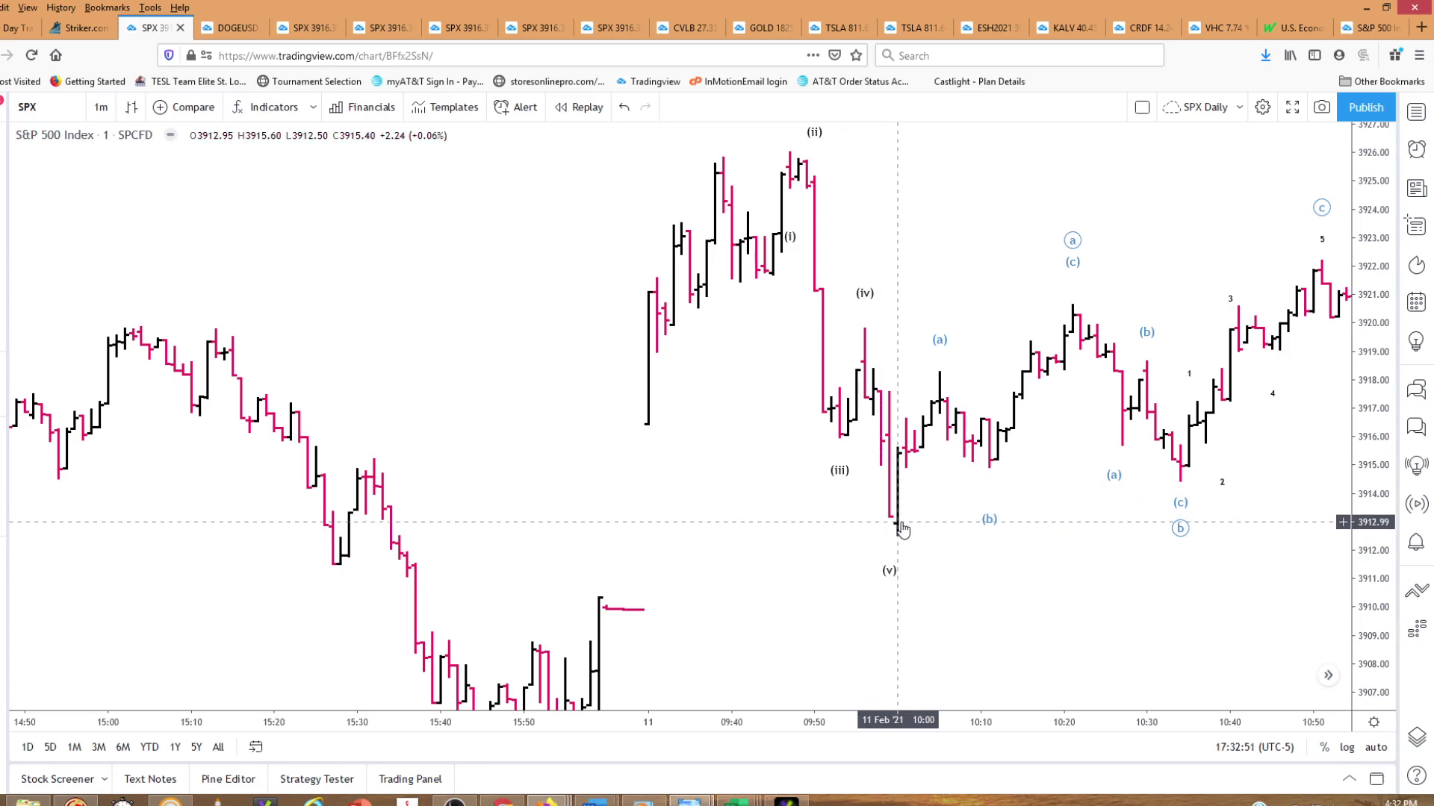
pyautogui.rightClick(813, 143)
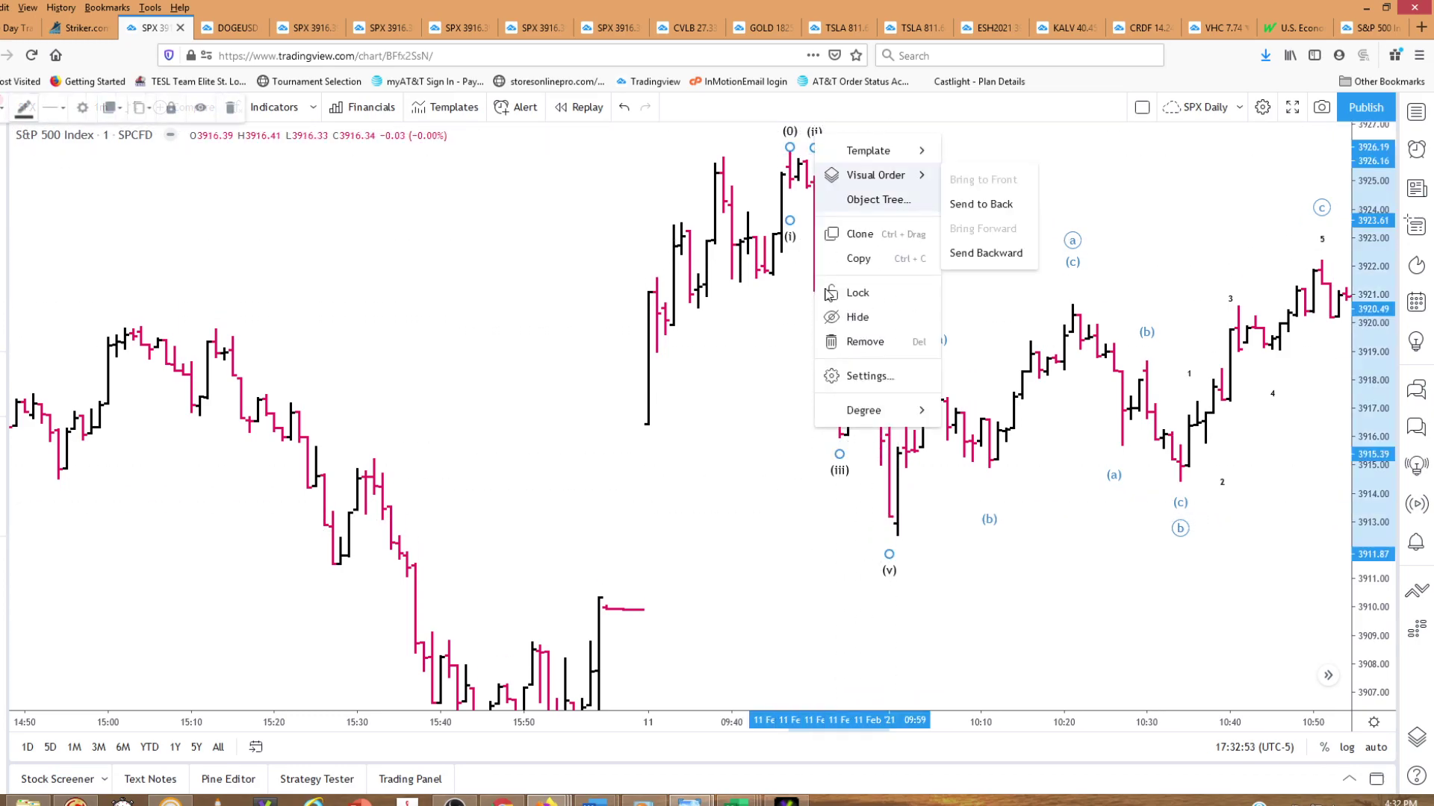
pyautogui.click(864, 342)
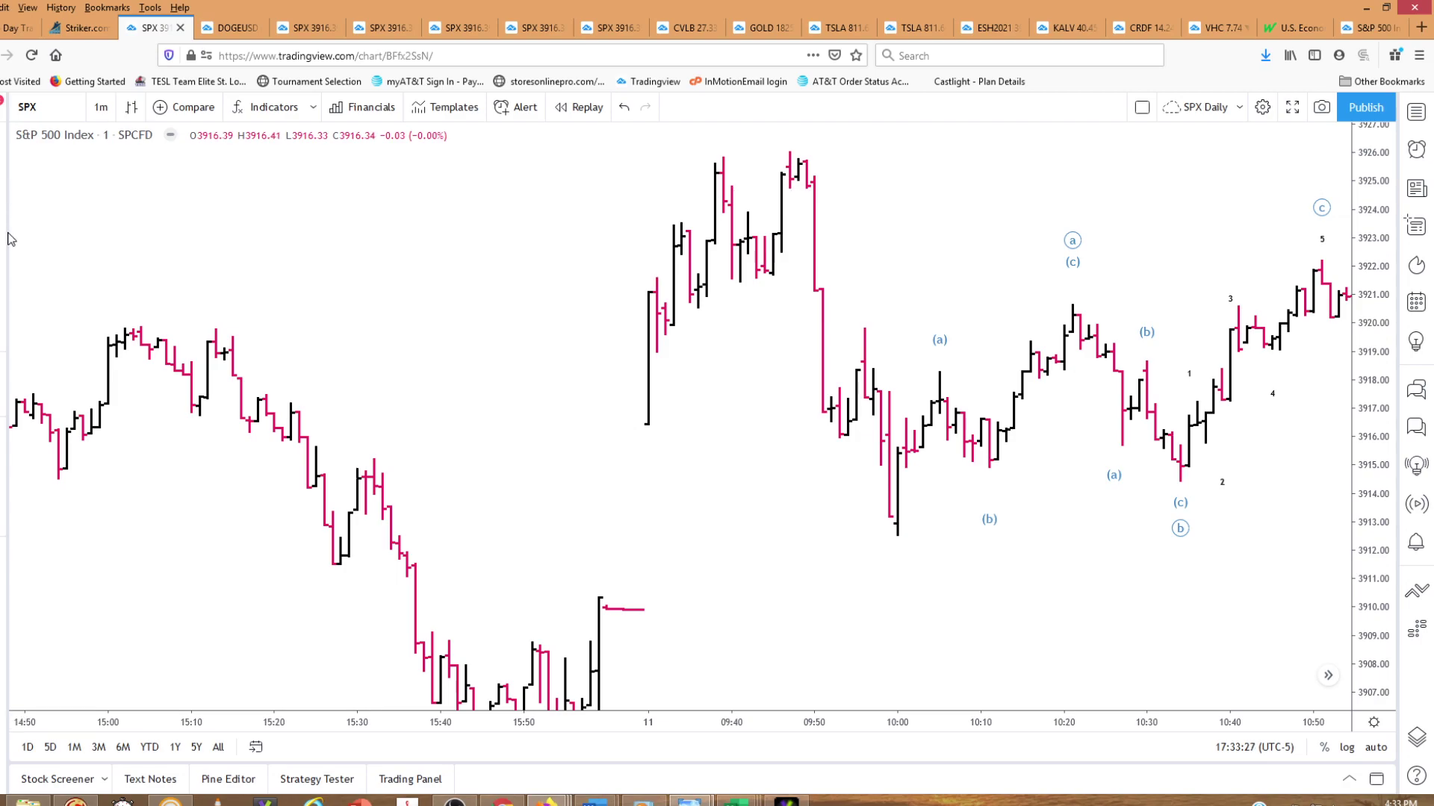
# Draw an Elliott Correction Wave (ABC) from the 10:00 low with (a) at 10:20, (b) at 10:34 and (c) at 10:48
pyautogui.click(6, 284)
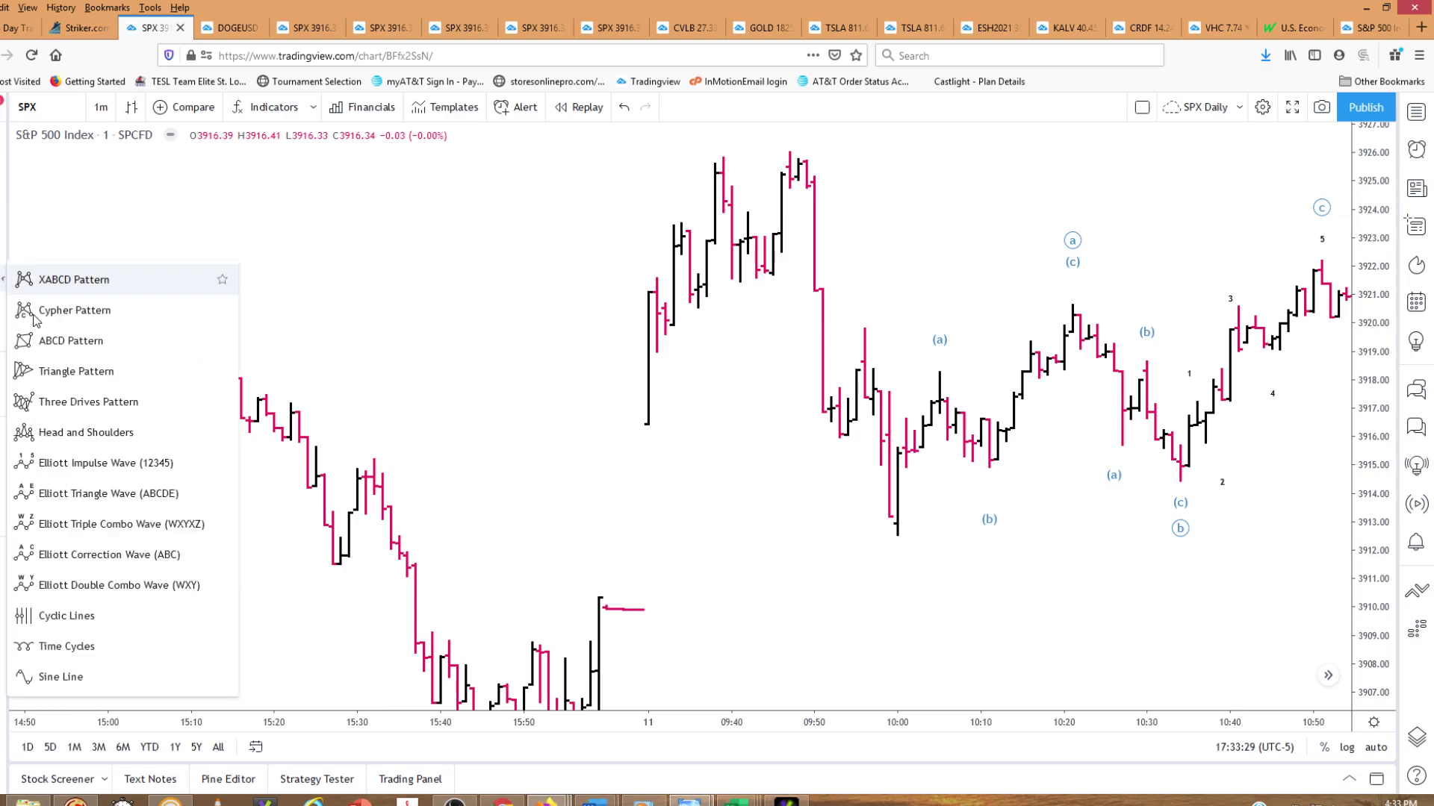
pyautogui.click(164, 554)
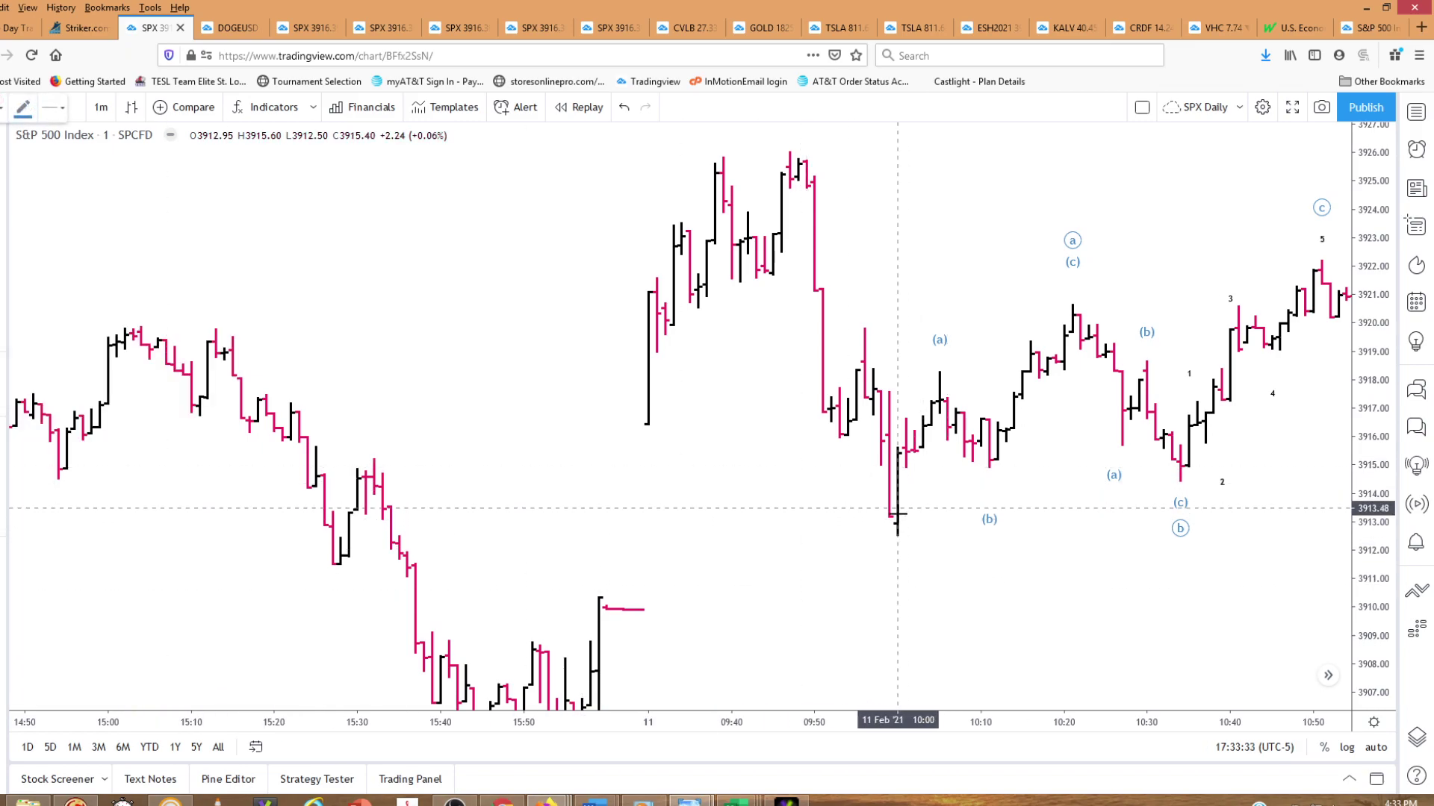
pyautogui.click(898, 533)
pyautogui.click(1064, 300)
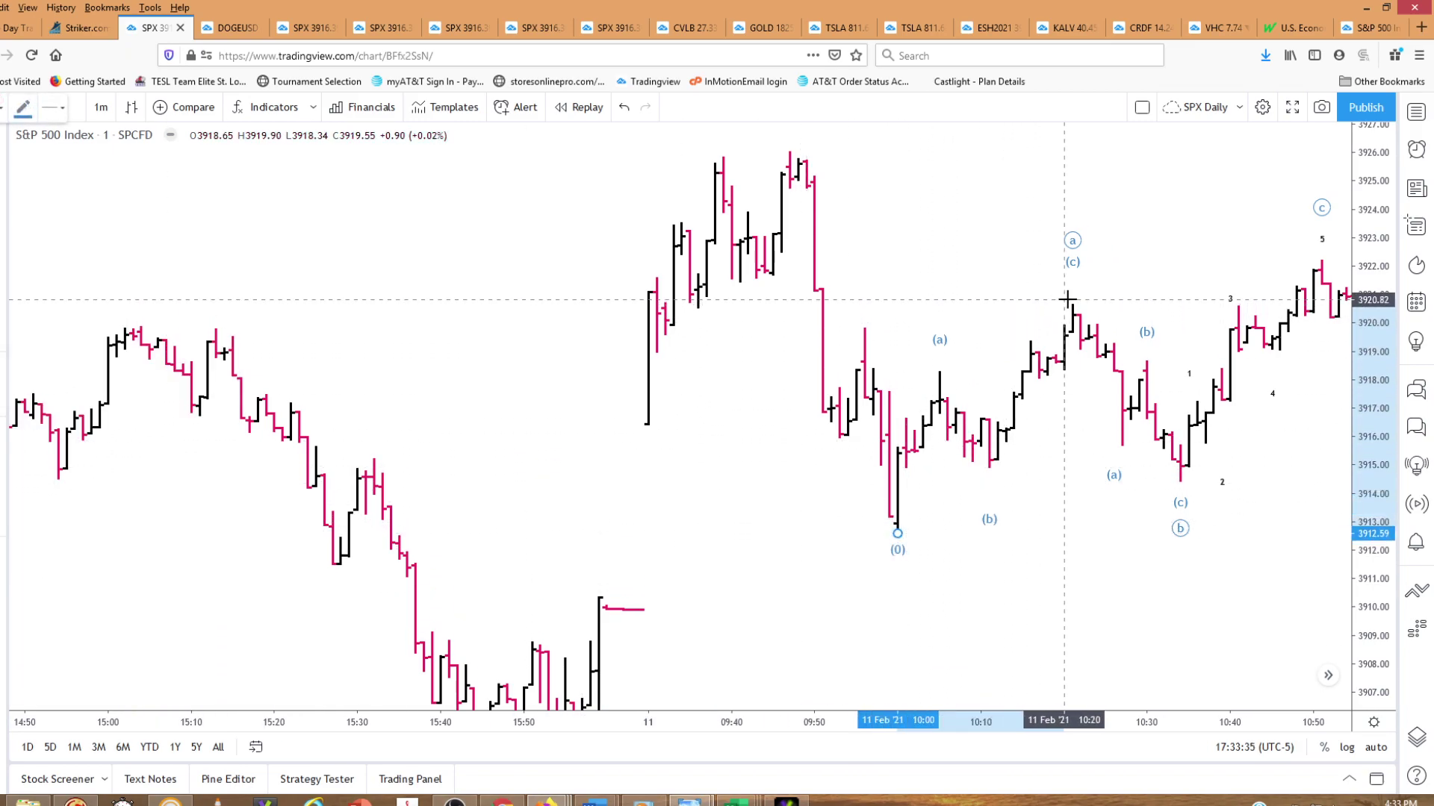
pyautogui.click(1180, 490)
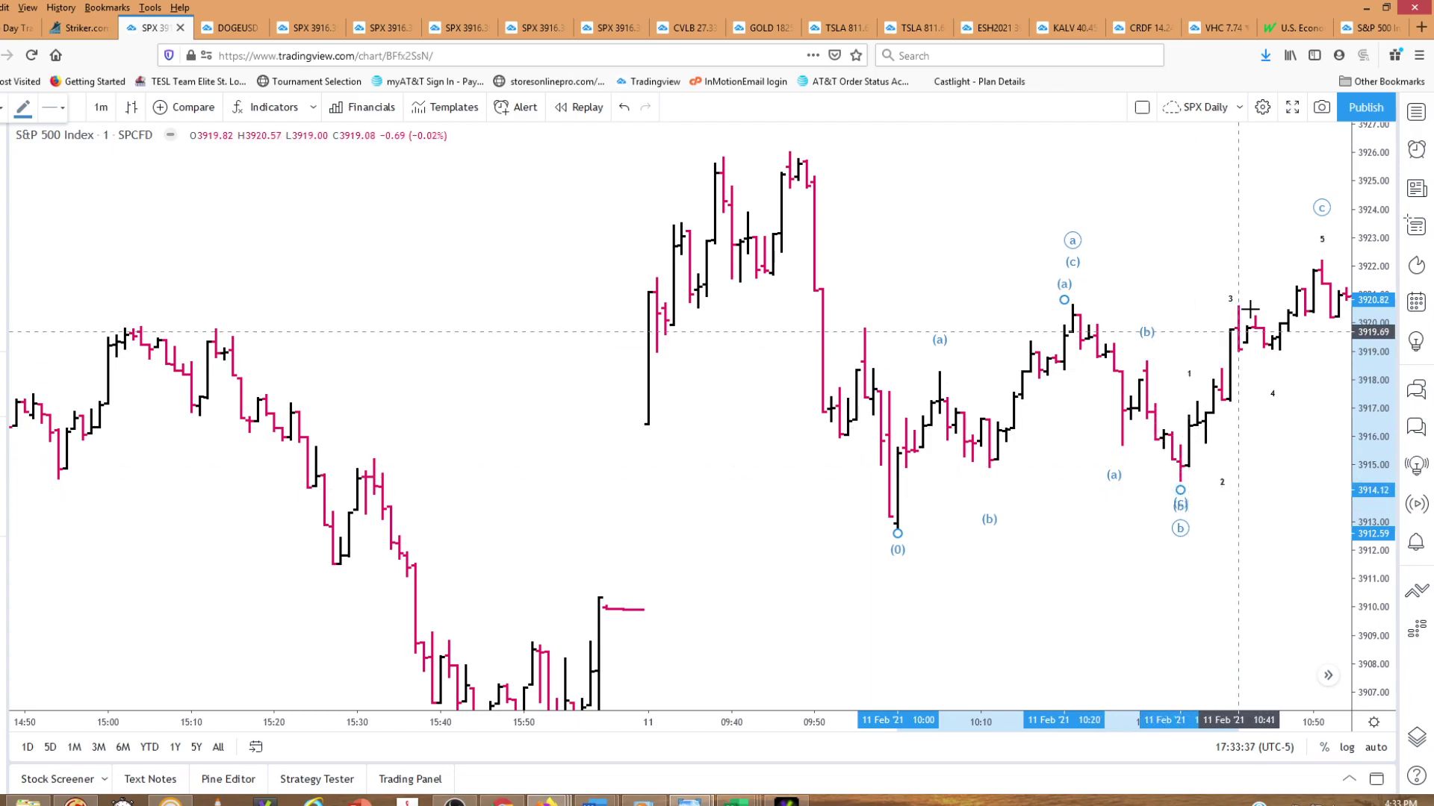
pyautogui.click(1296, 251)
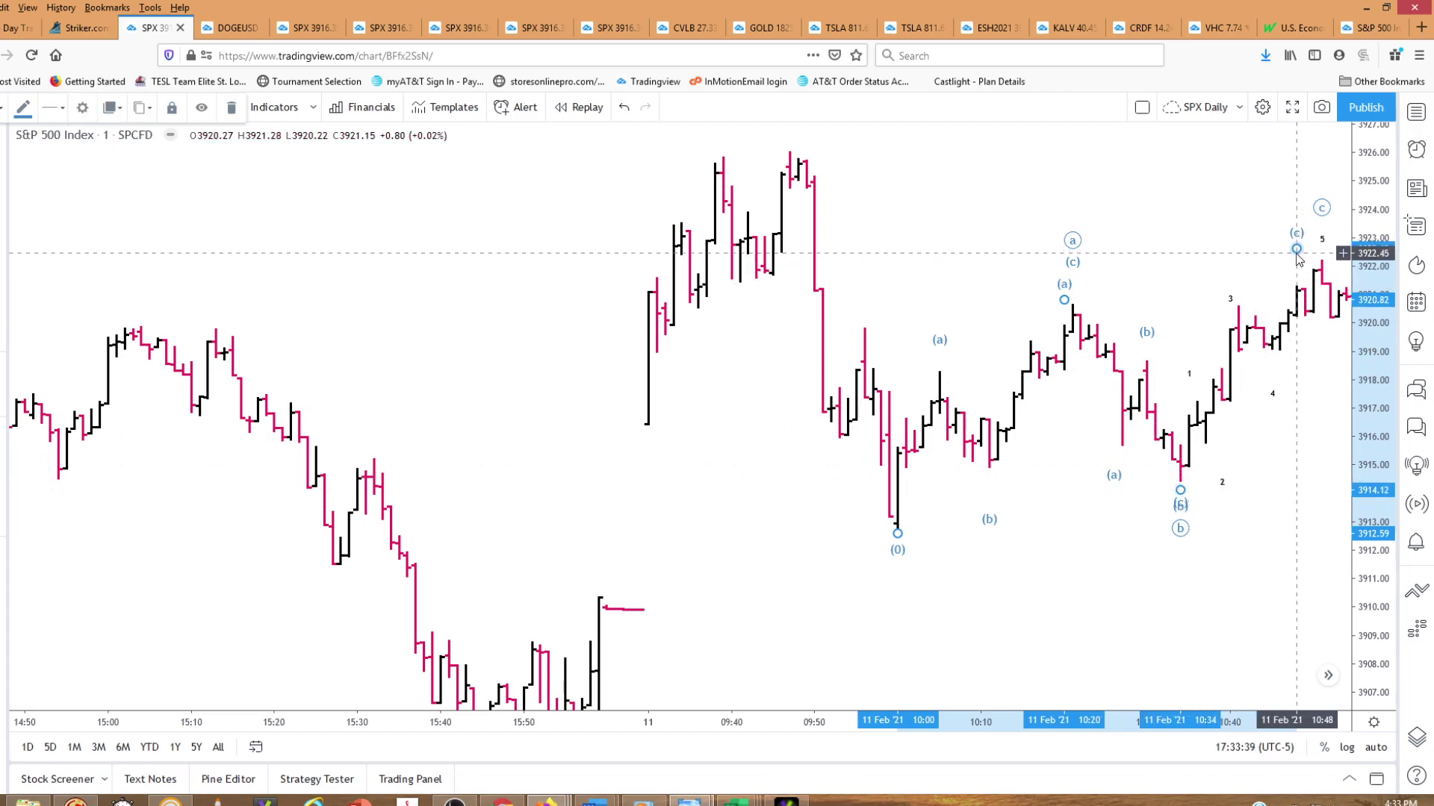
# Turn on the connecting wave line in the correction wave's style settings
pyautogui.rightClick(1297, 252)
pyautogui.click(1362, 496)
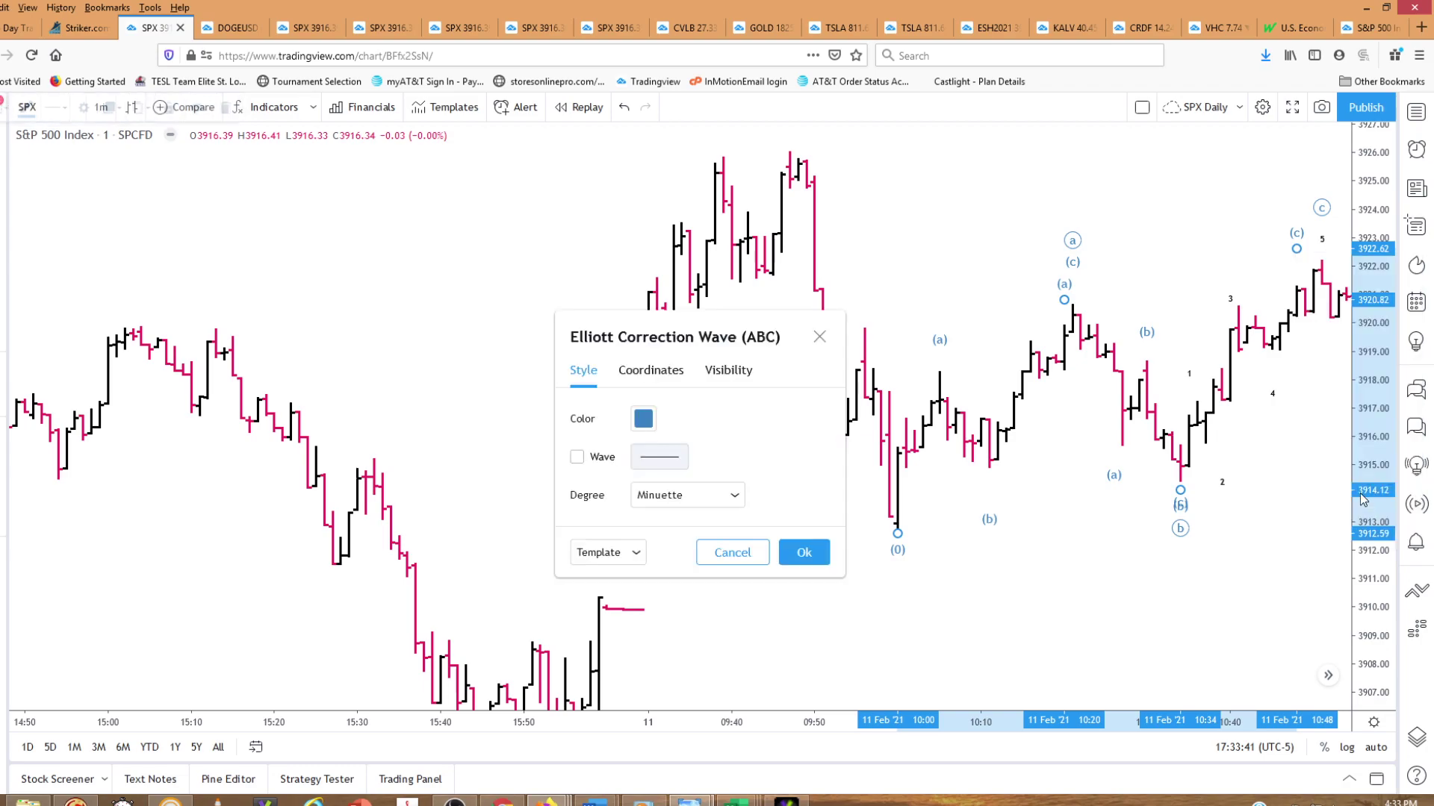
pyautogui.click(577, 459)
pyautogui.click(803, 554)
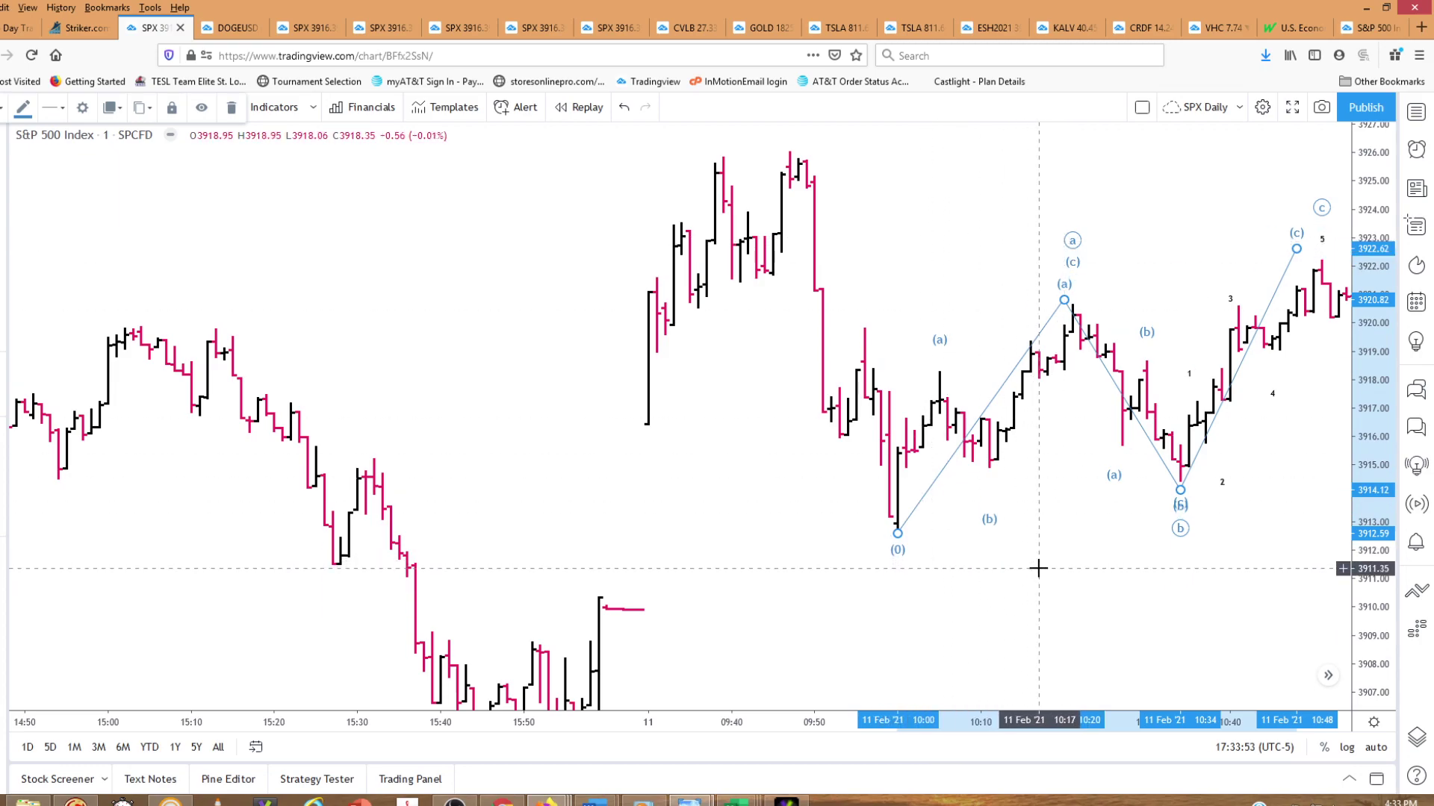
# Draw a smaller Elliott Correction Wave (ABC) from the 10:00 low with (a) and (b) at 10:01 and (c) at the 10:05 high
pyautogui.scroll(2, 1040, 567)
pyautogui.scroll(3, 1075, 581)
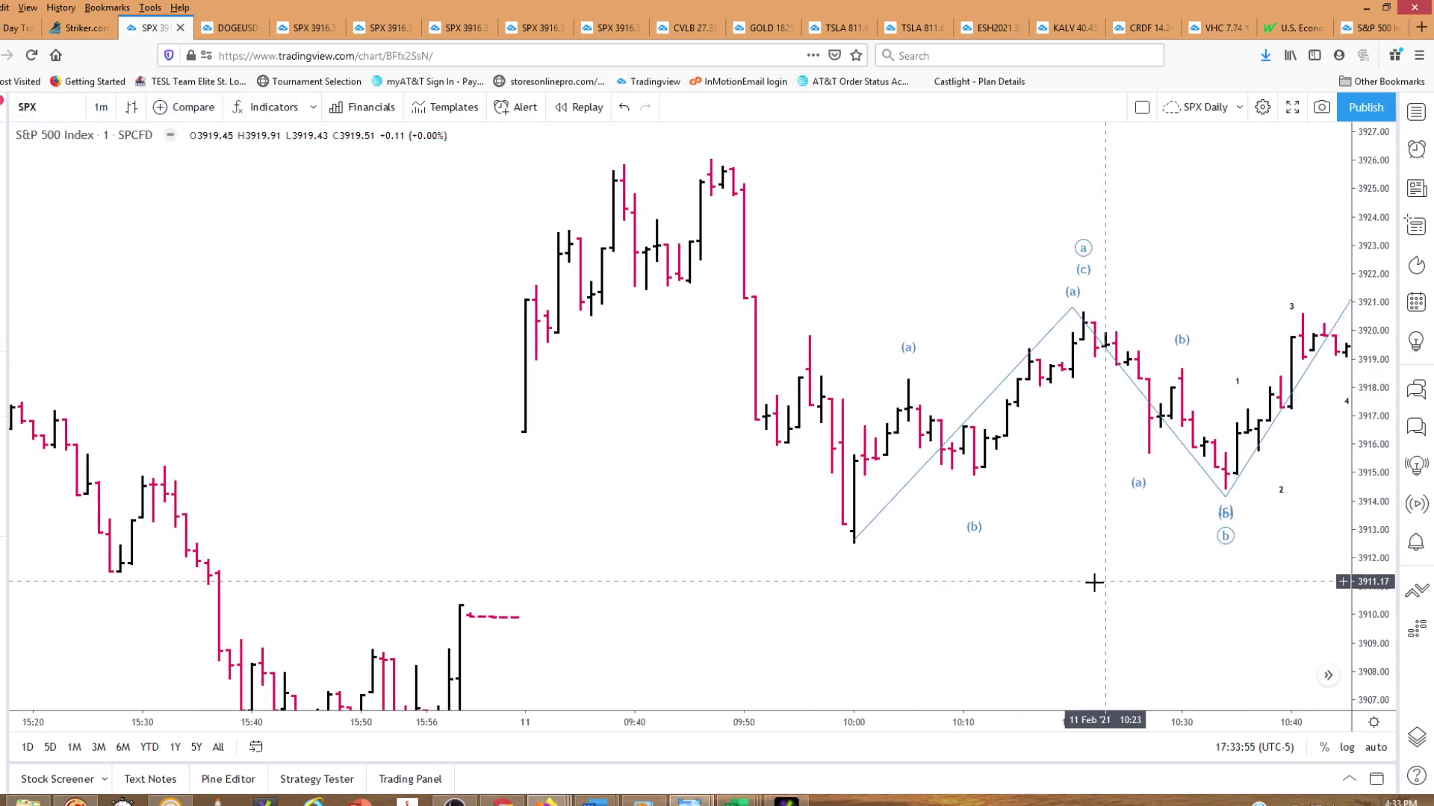
pyautogui.moveTo(1008, 581); pyautogui.dragTo(1024, 579)
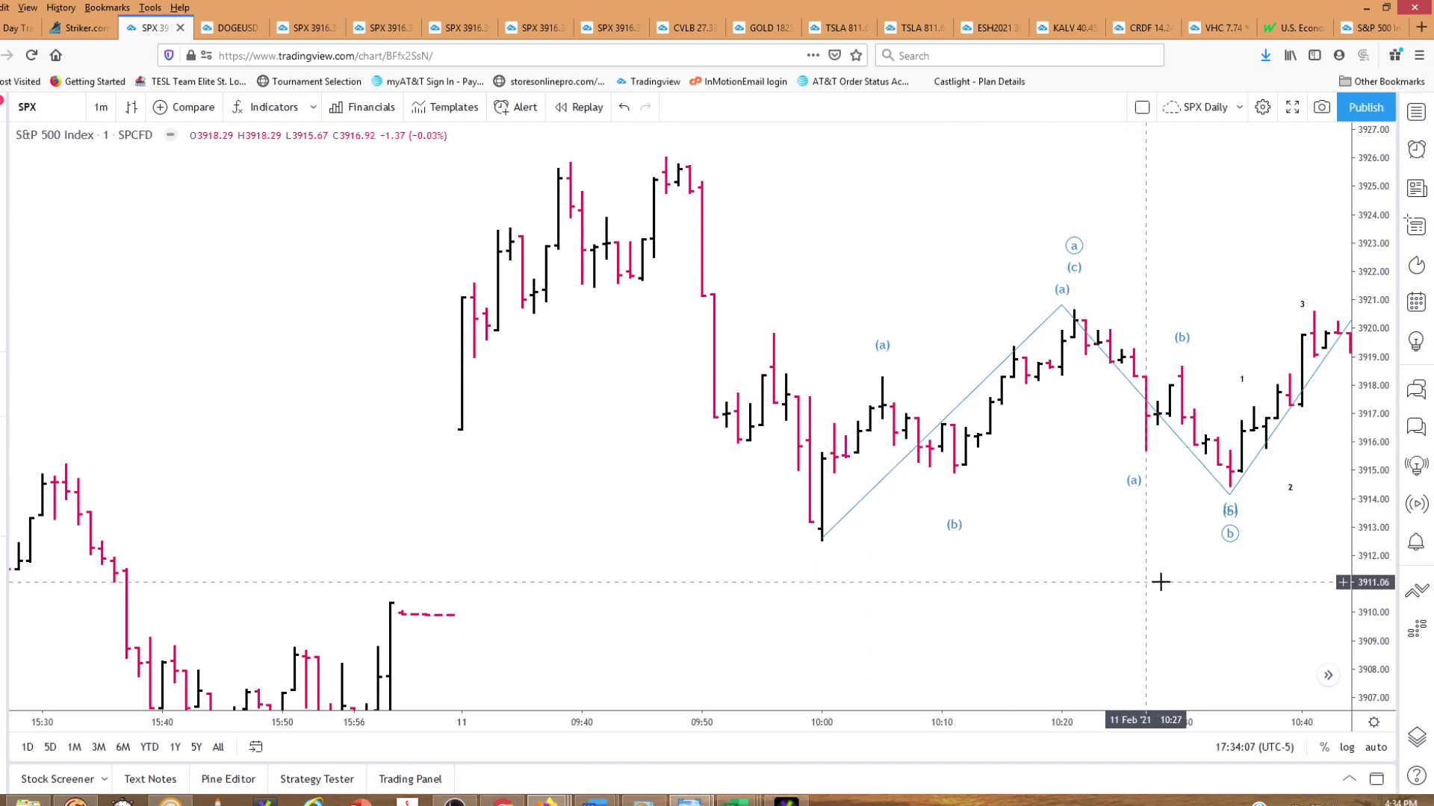
pyautogui.moveTo(1234, 580); pyautogui.dragTo(1083, 581)
pyautogui.click(857, 308)
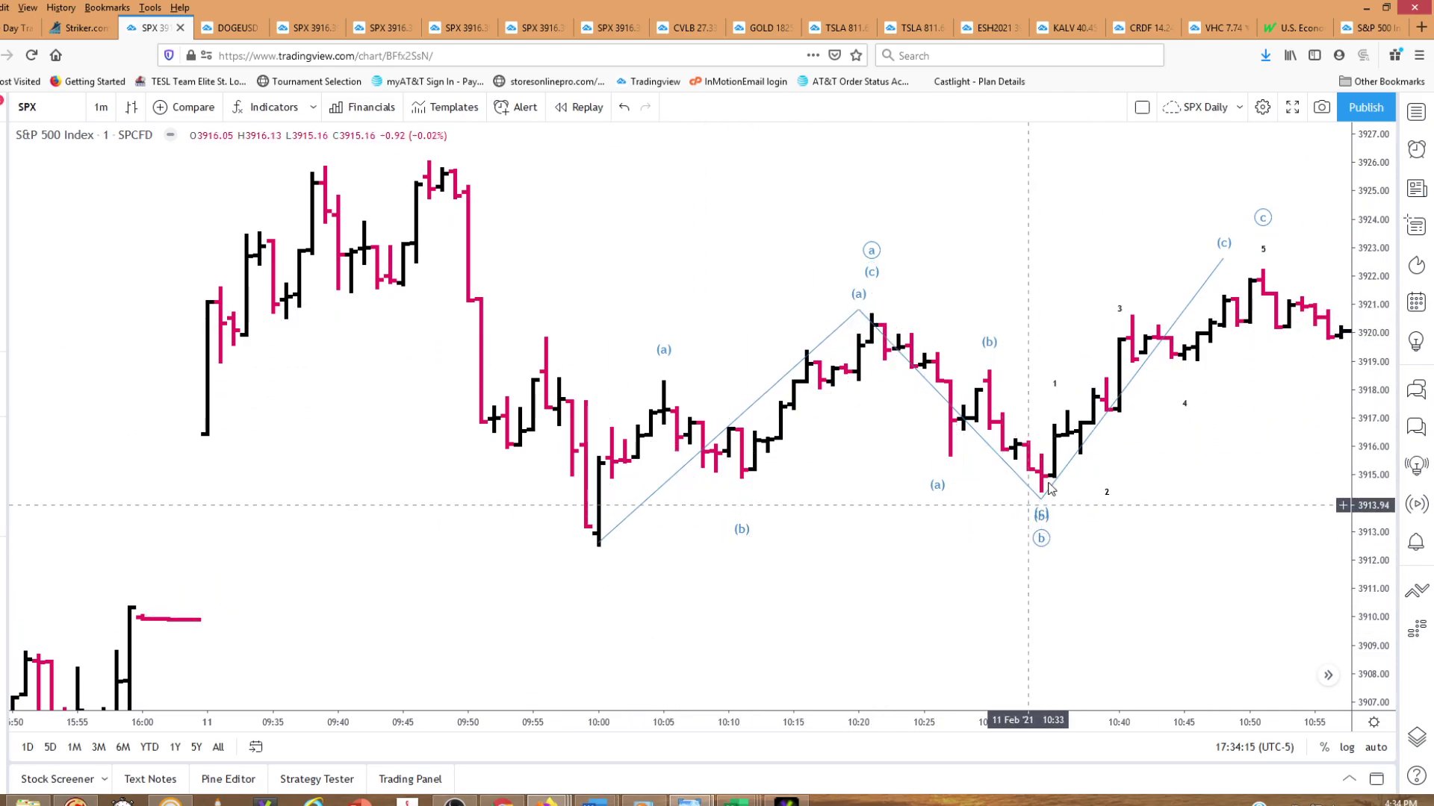
pyautogui.click(653, 480)
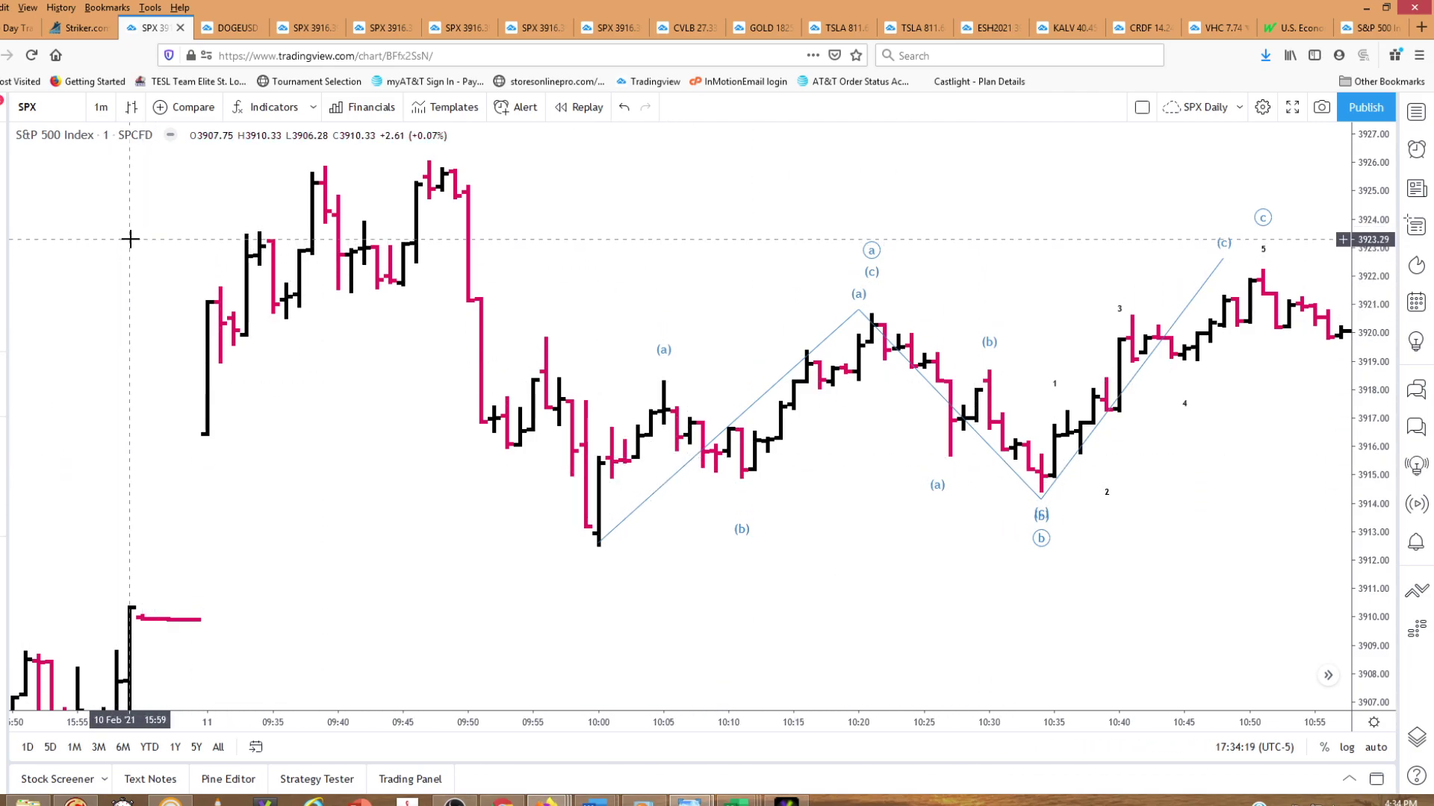
pyautogui.click(4, 284)
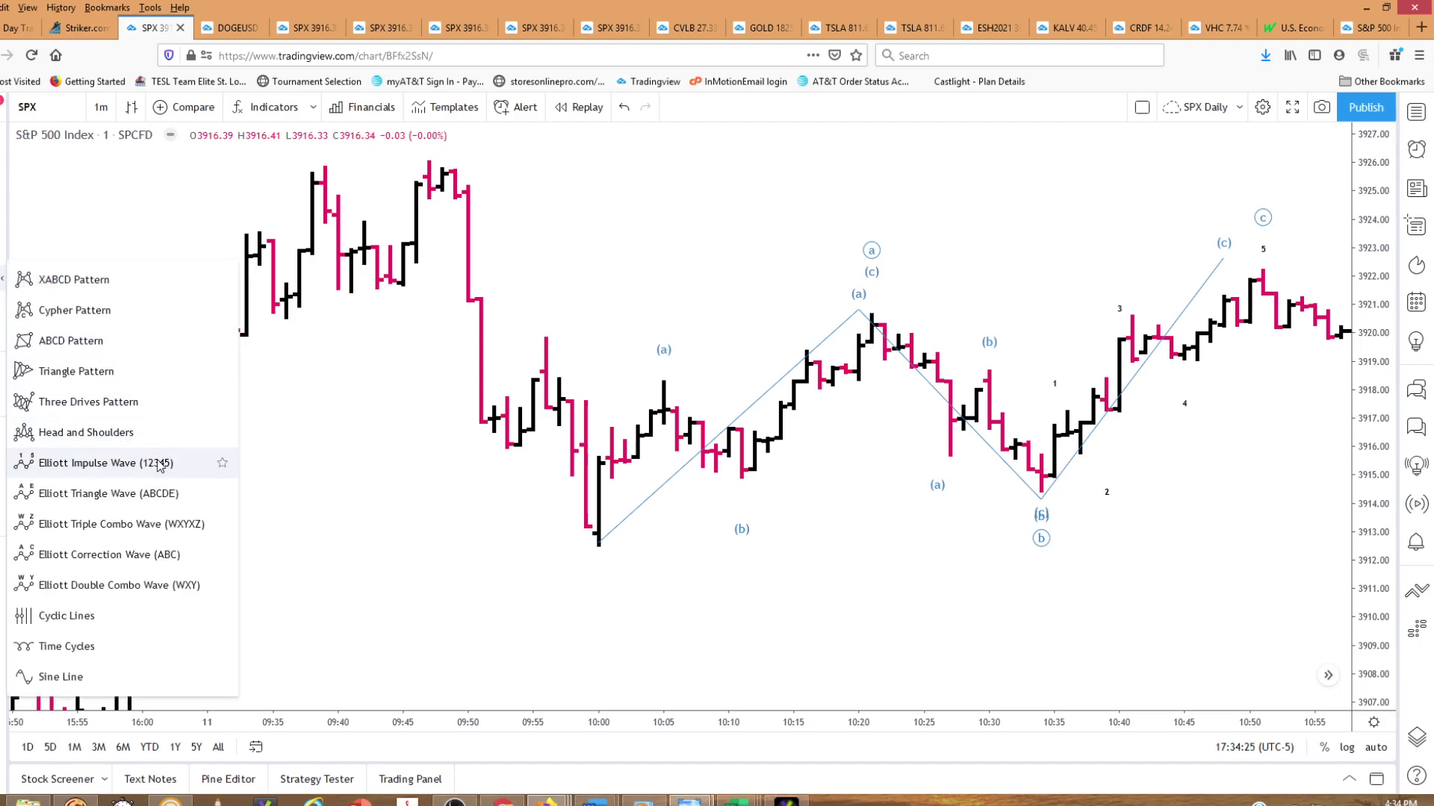
pyautogui.click(173, 557)
pyautogui.click(598, 544)
pyautogui.click(611, 423)
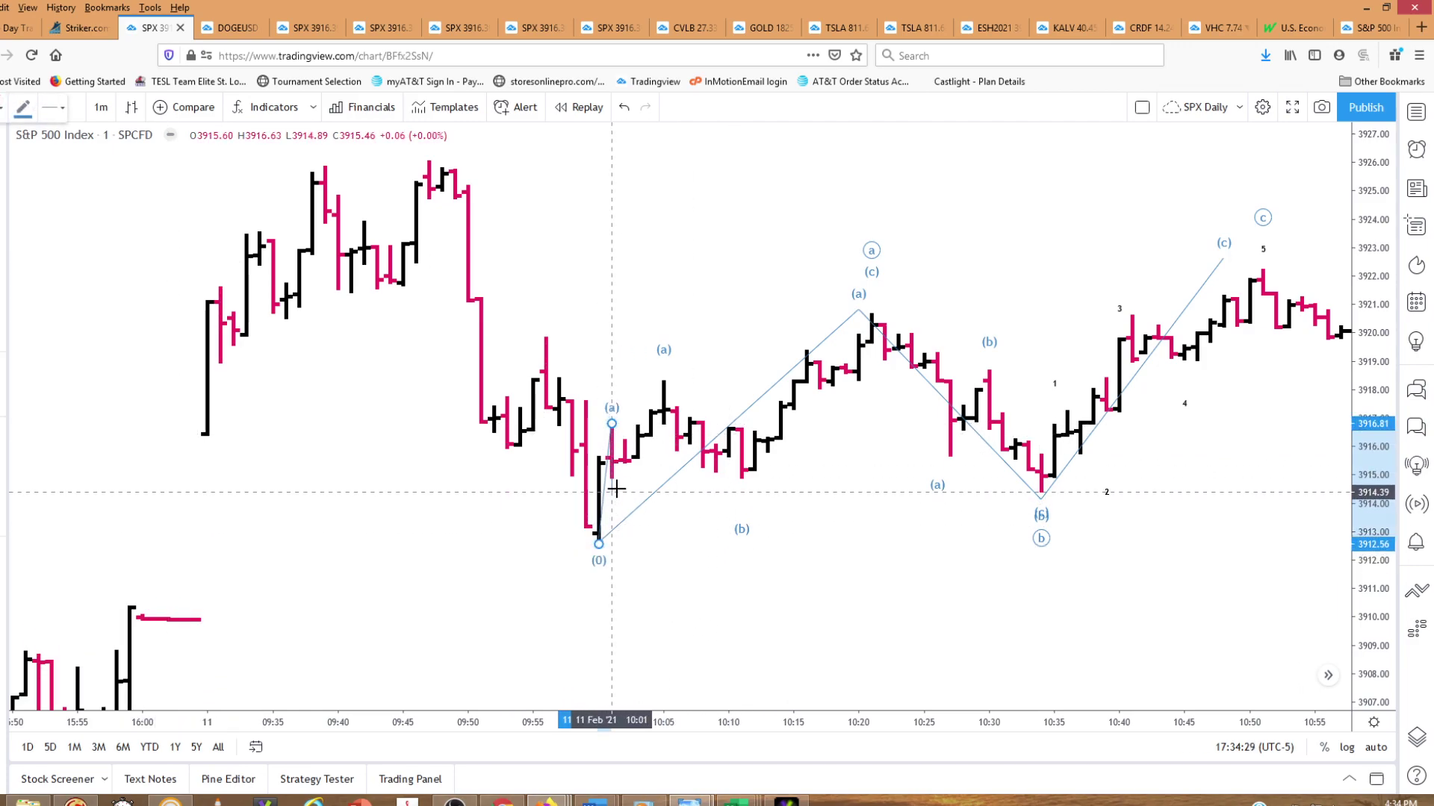
pyautogui.click(611, 488)
pyautogui.click(663, 376)
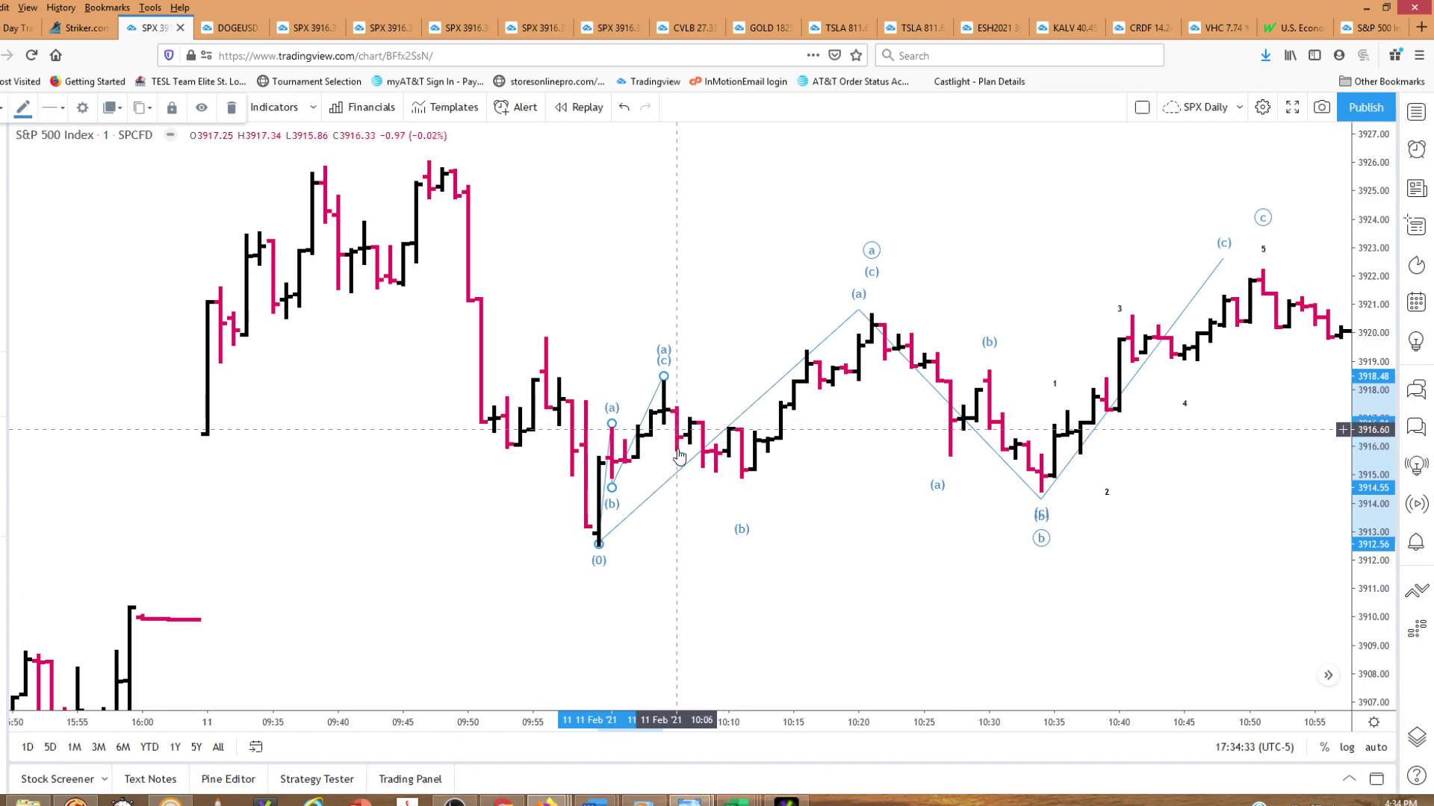
# Draw an Elliott Correction Wave (ABC) from the 10:05 high with (a) at 10:07, (b) at 10:09 and (c) at 10:11
pyautogui.click(6, 281)
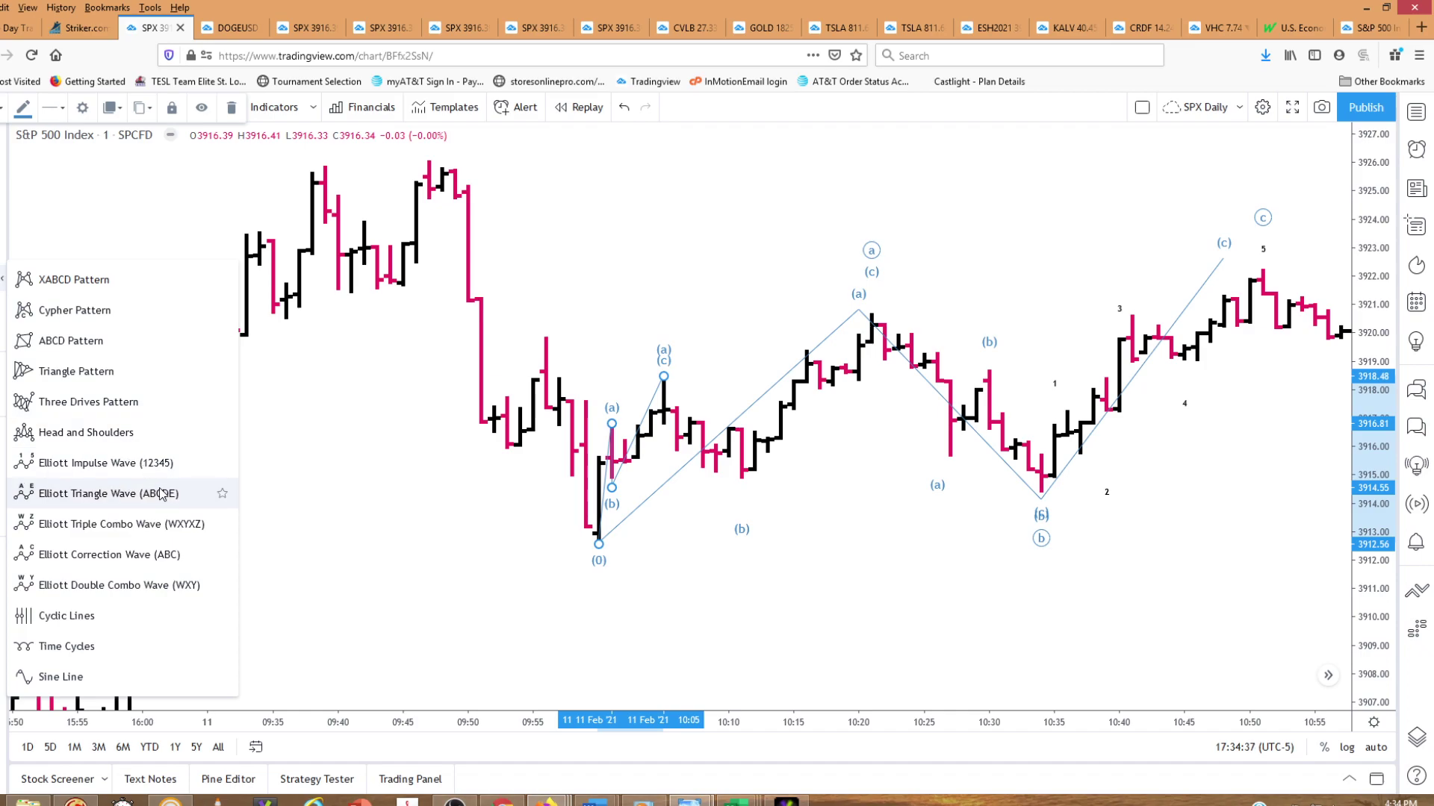
pyautogui.click(172, 554)
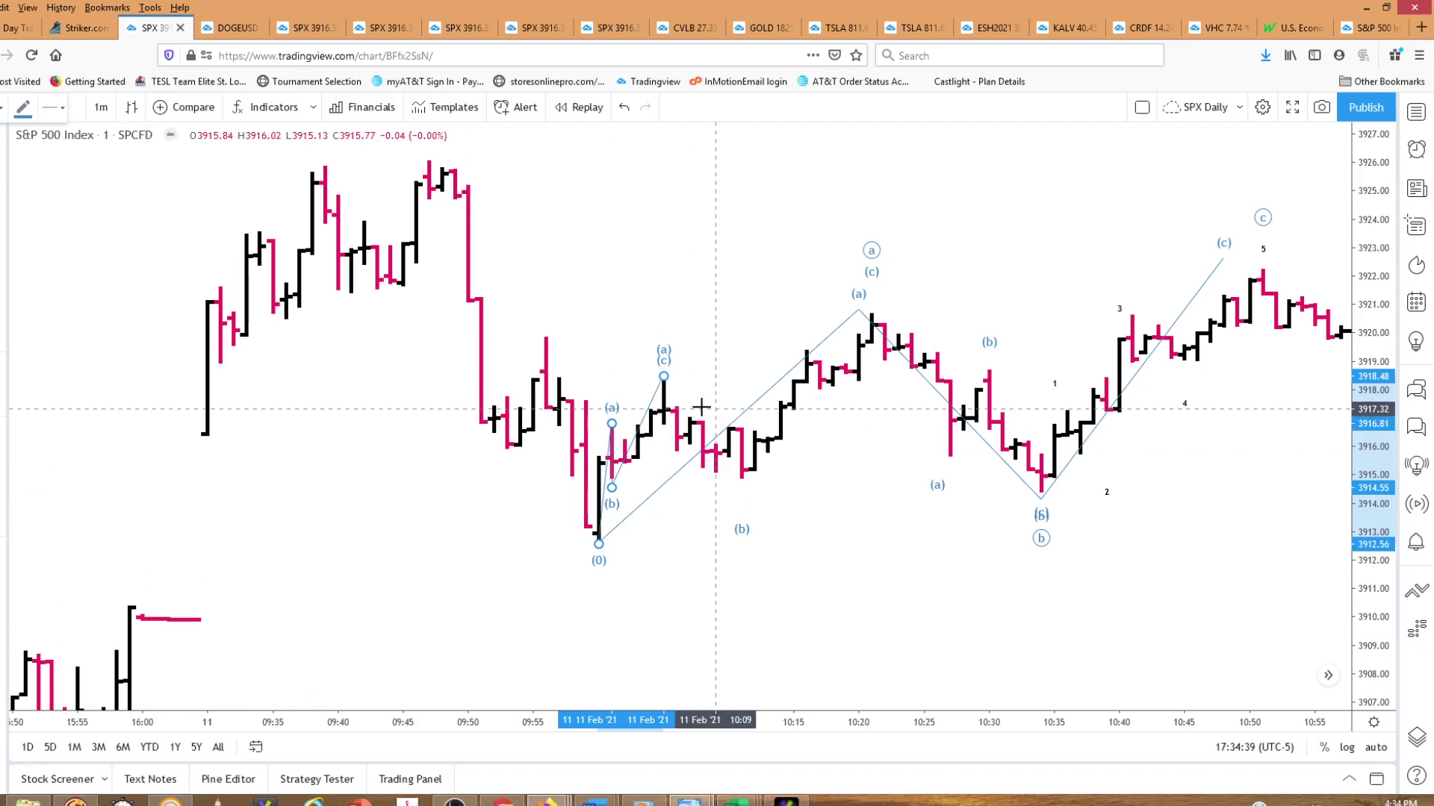
pyautogui.click(664, 387)
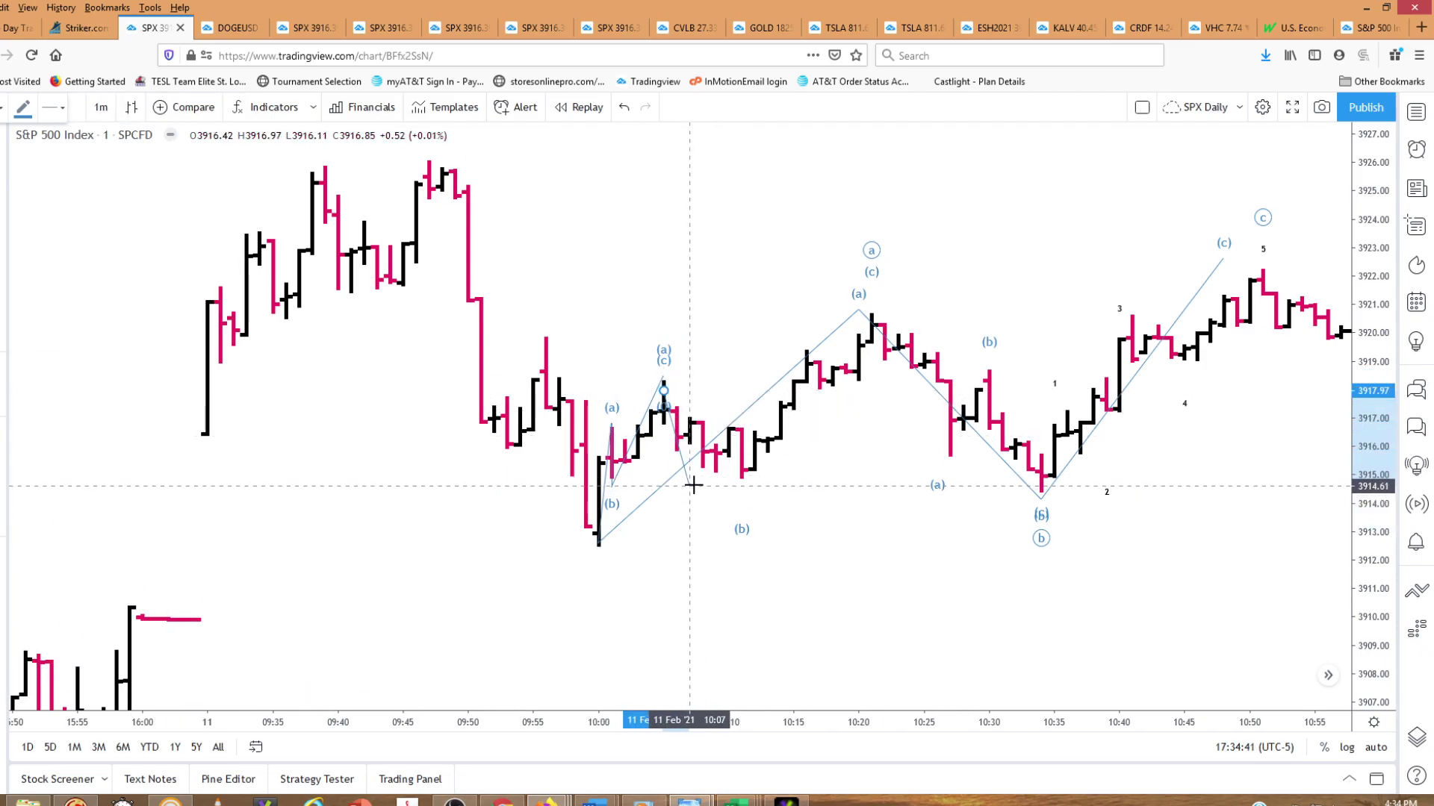
pyautogui.click(689, 484)
pyautogui.click(715, 411)
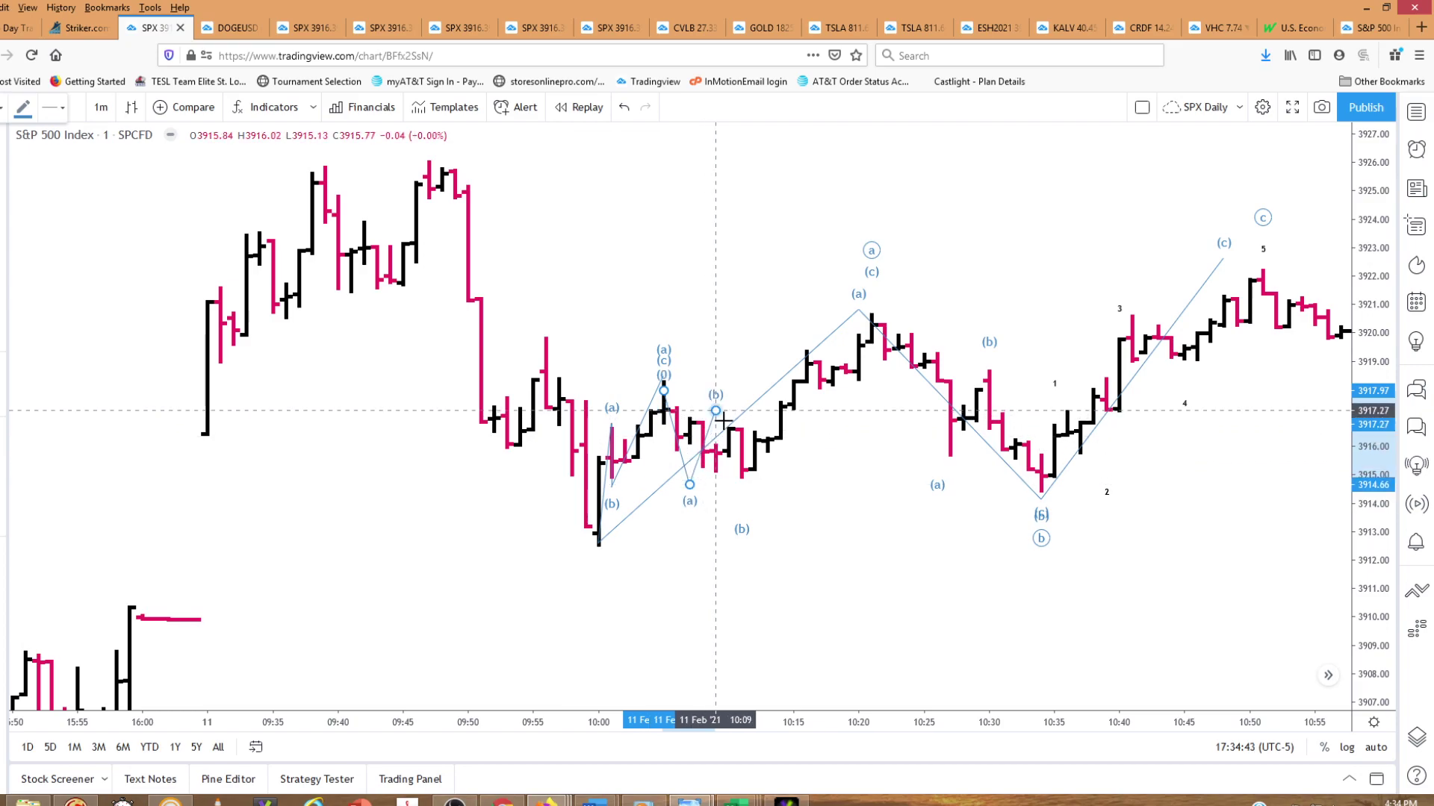
pyautogui.click(741, 492)
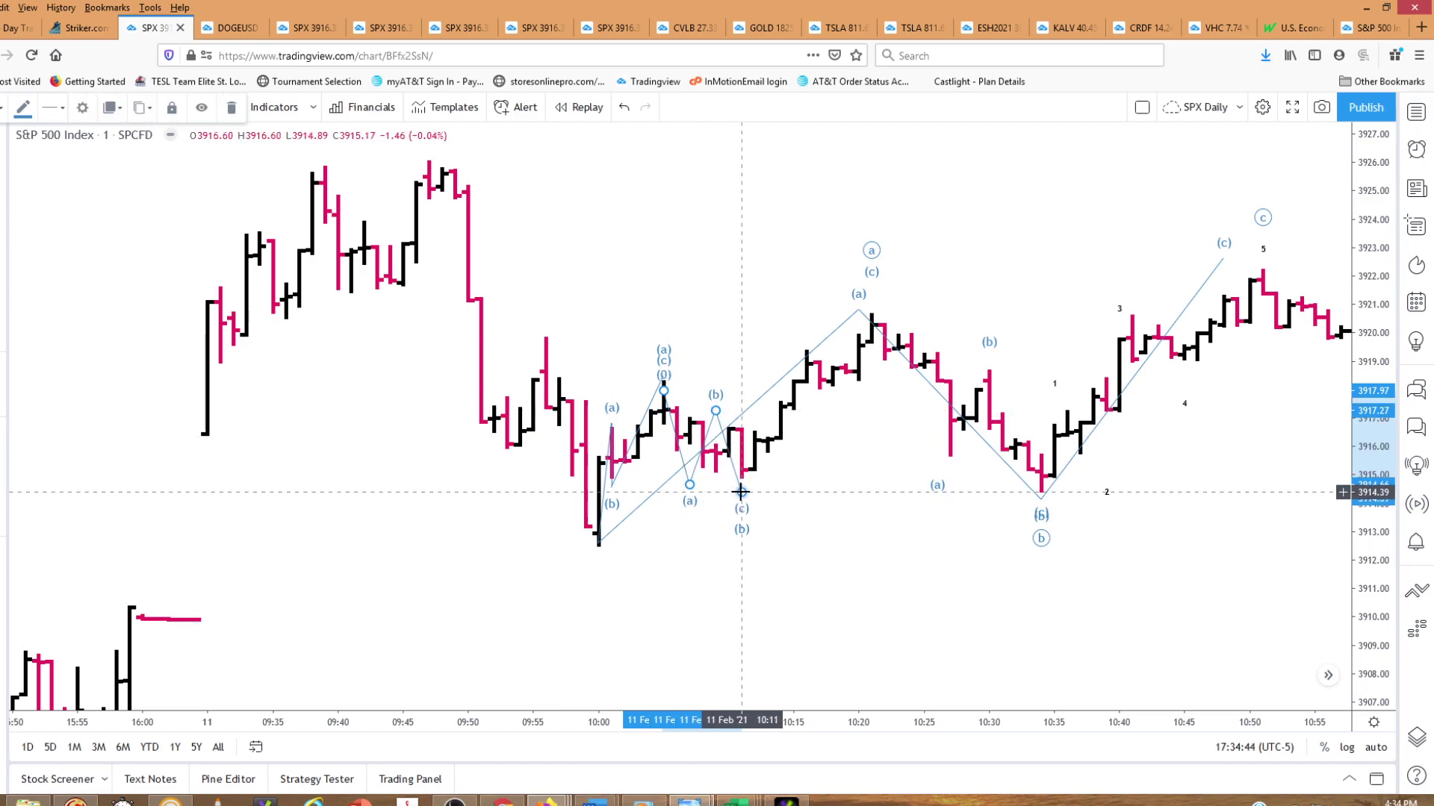
pyautogui.click(701, 575)
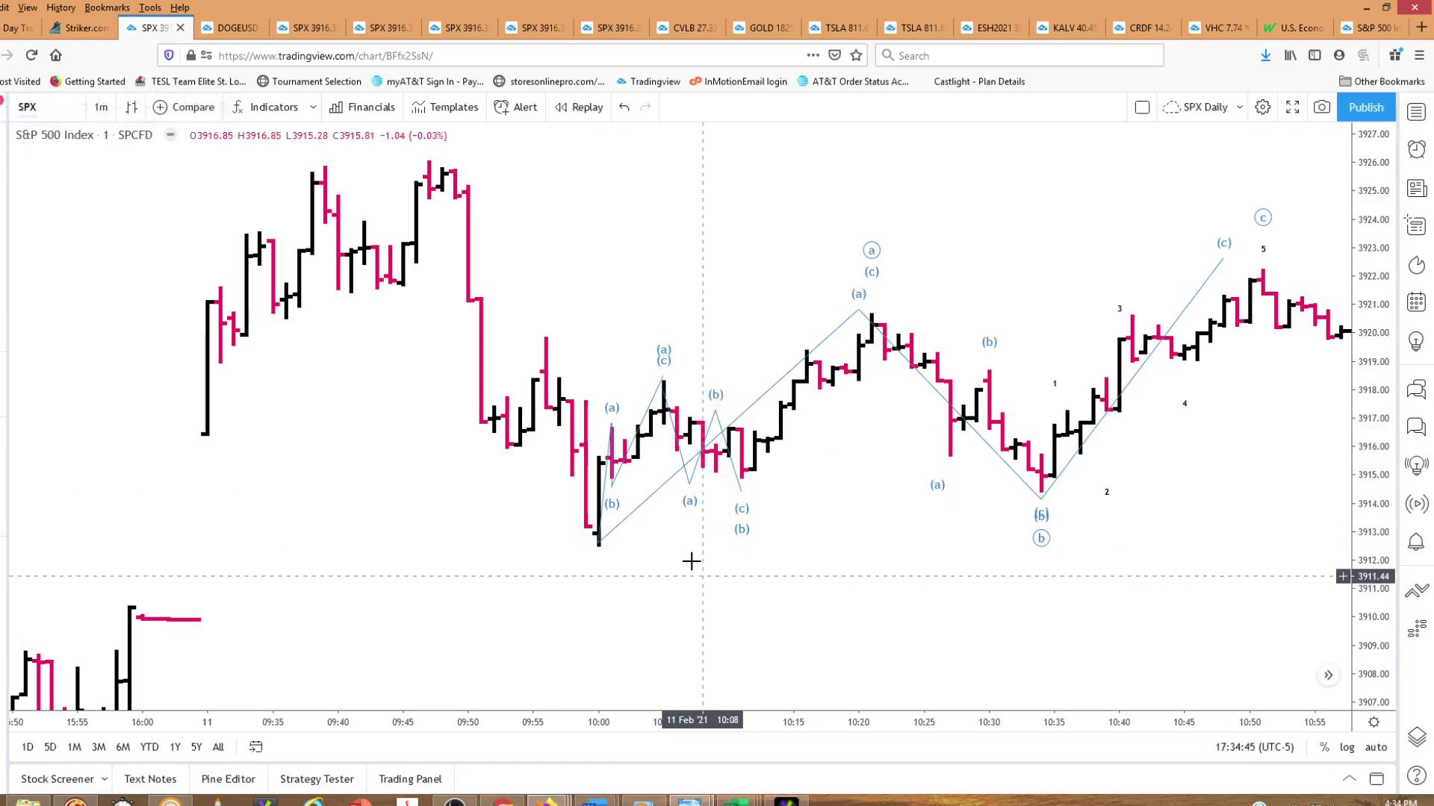
# Draw an Elliott Impulse Wave from the 10:11 low with (i) at 10:12, (ii) at 10:13, (iii) at 10:15, (iv) at 10:18 and (v) at 10:21
pyautogui.click(4, 308)
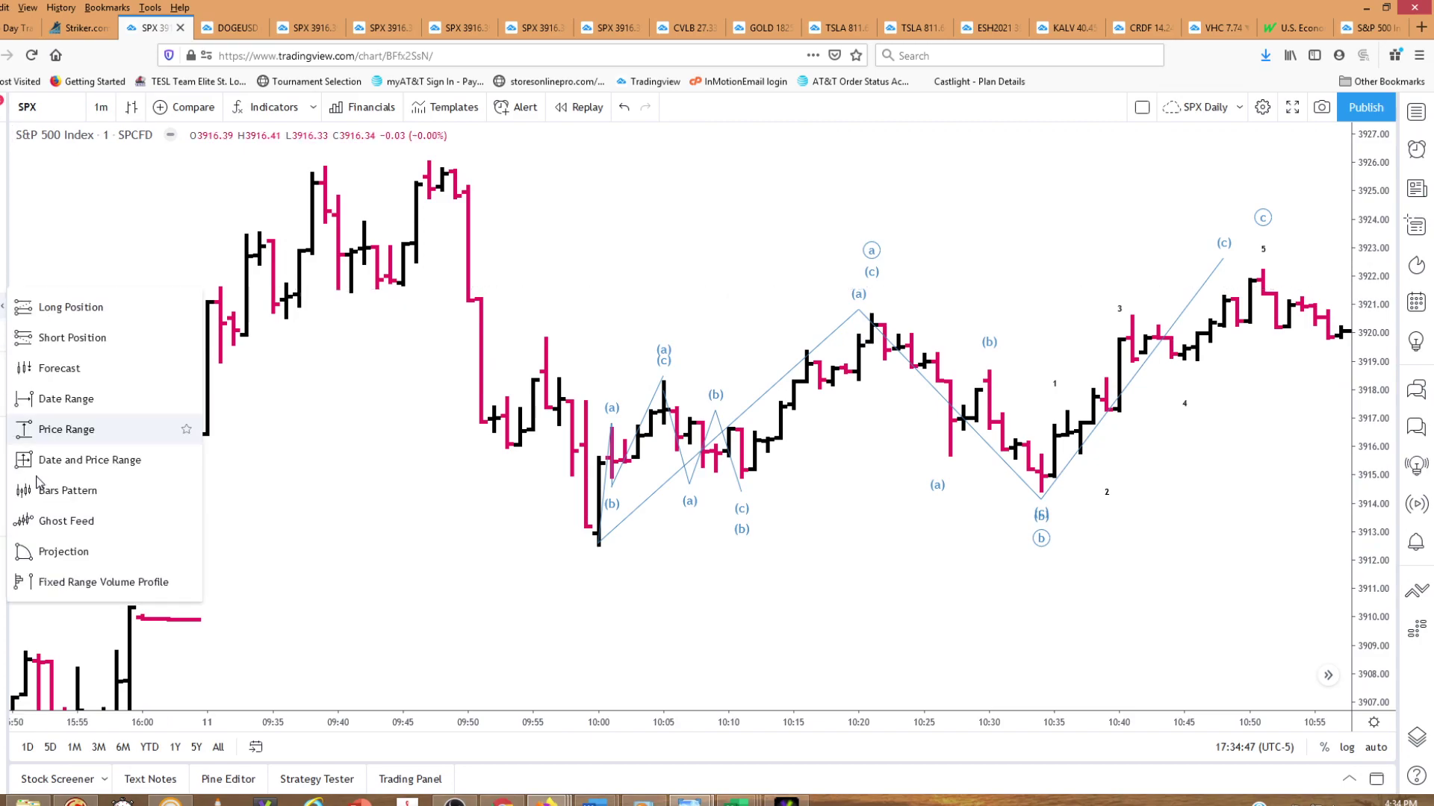
pyautogui.click(3, 283)
pyautogui.click(74, 458)
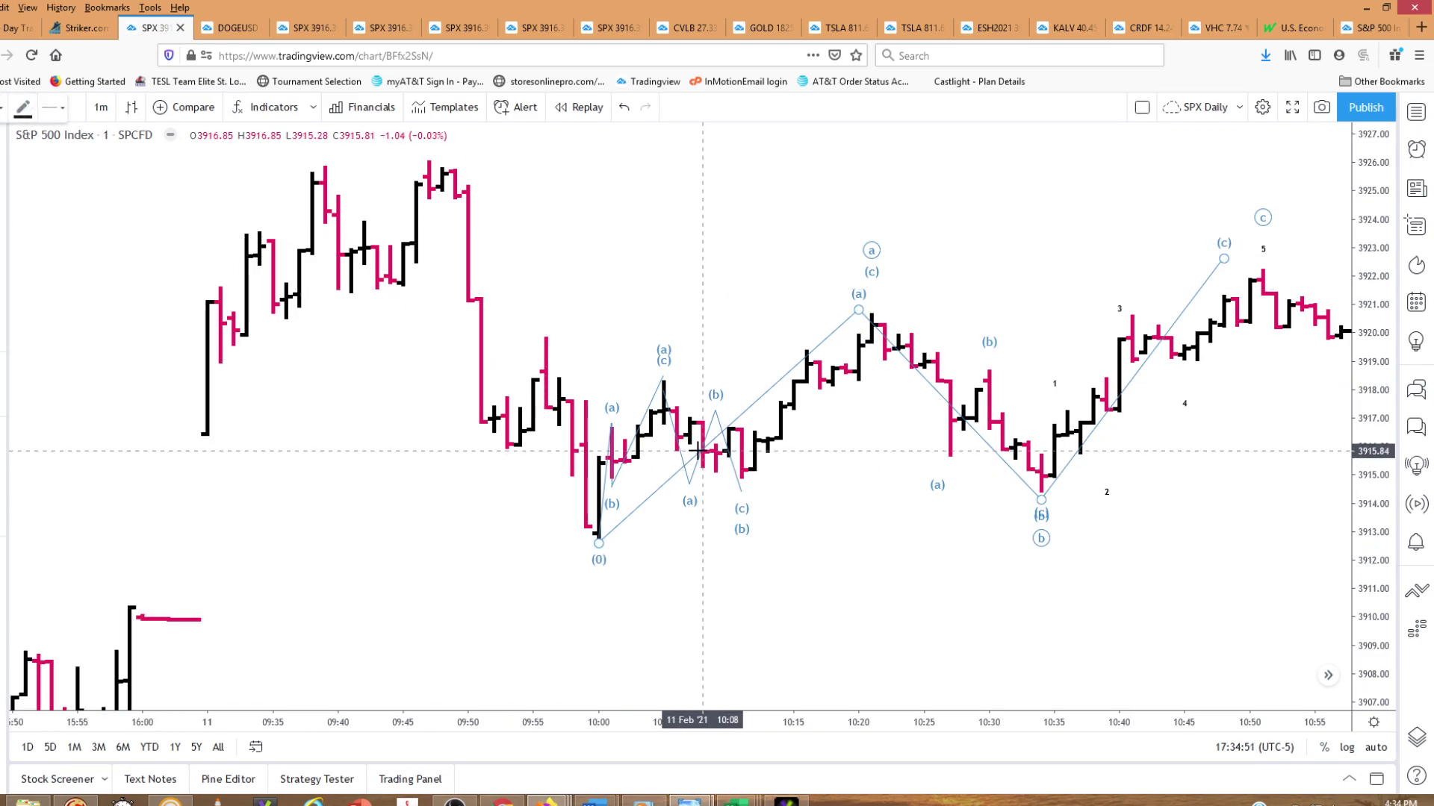
pyautogui.click(743, 475)
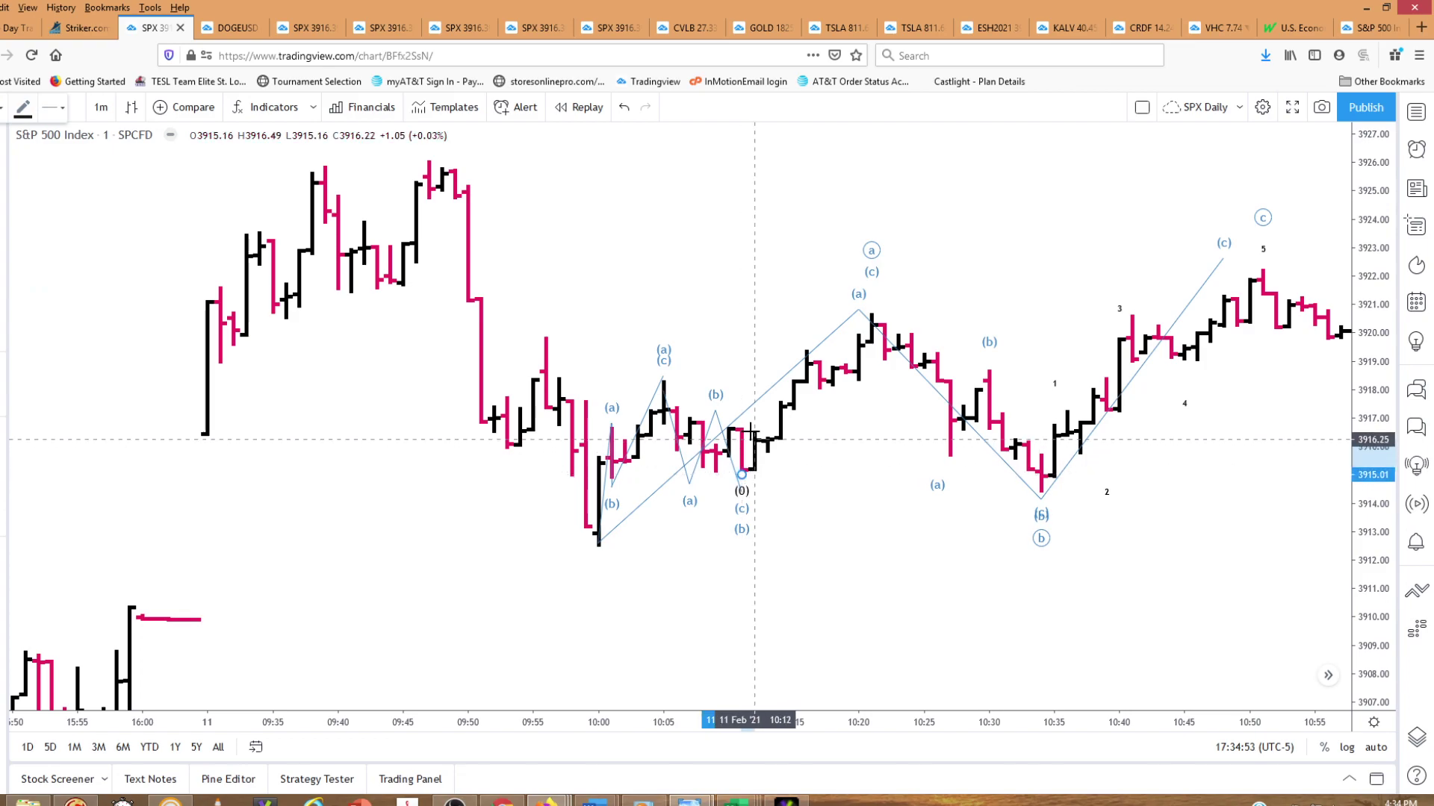
pyautogui.click(754, 419)
pyautogui.click(767, 462)
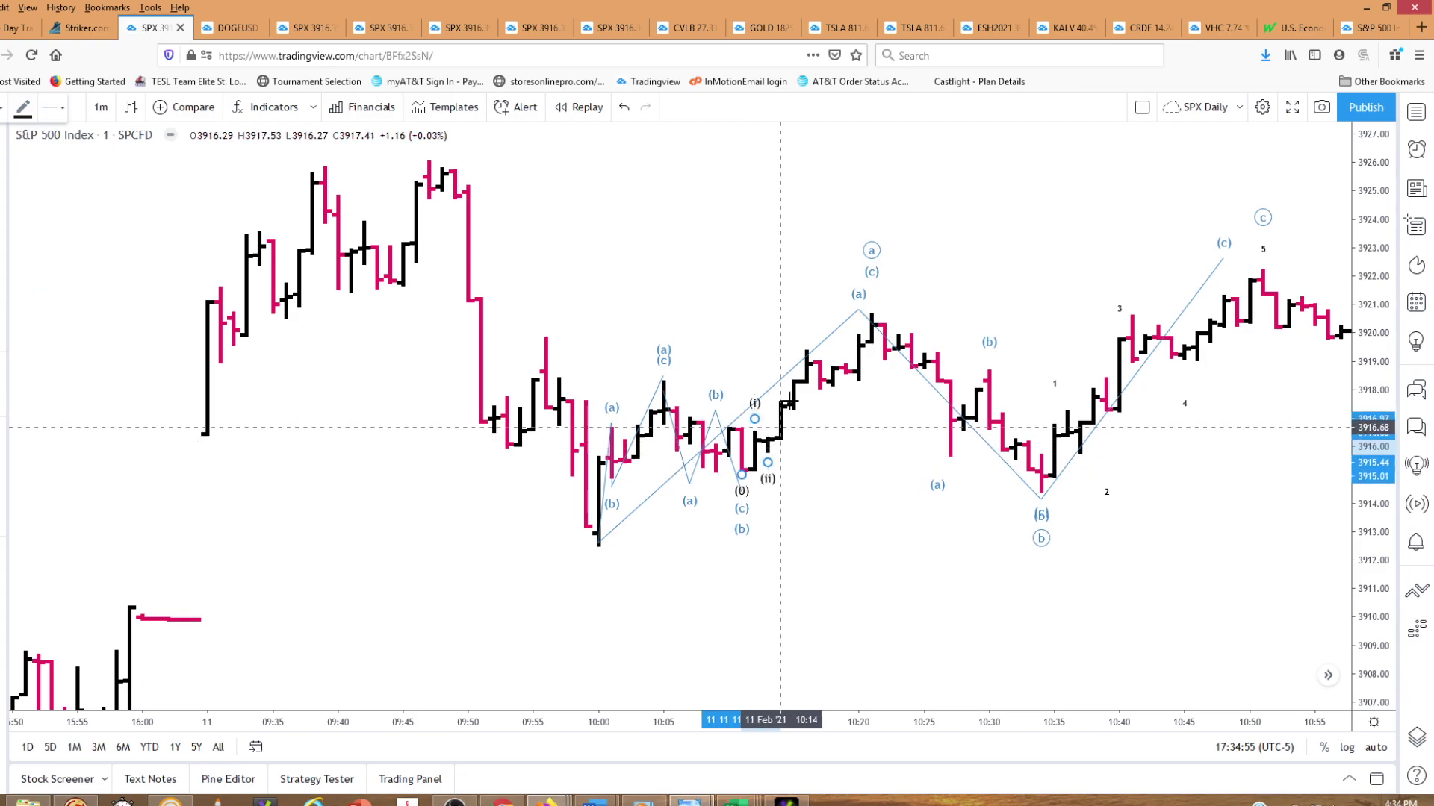
pyautogui.click(793, 335)
pyautogui.click(832, 399)
pyautogui.click(871, 306)
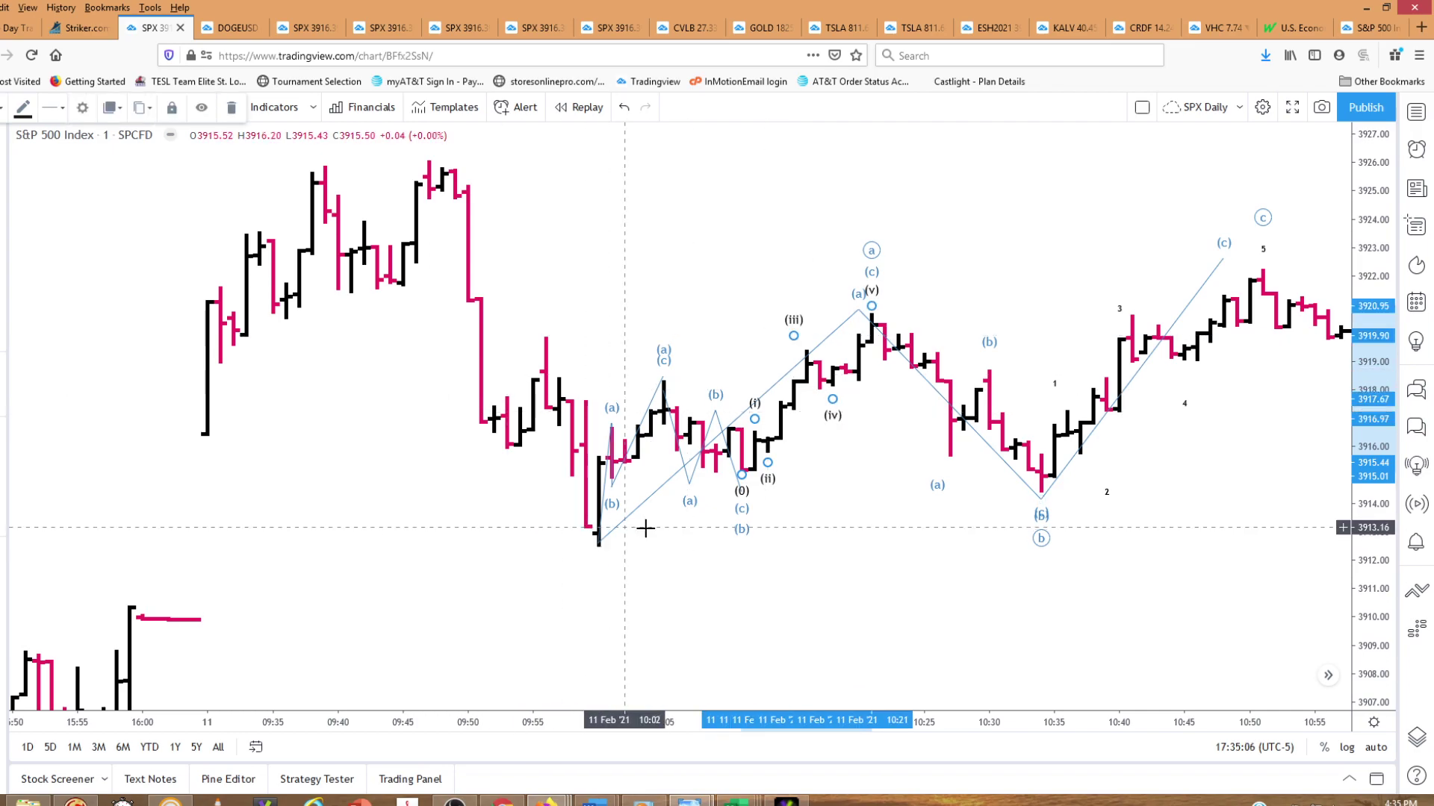
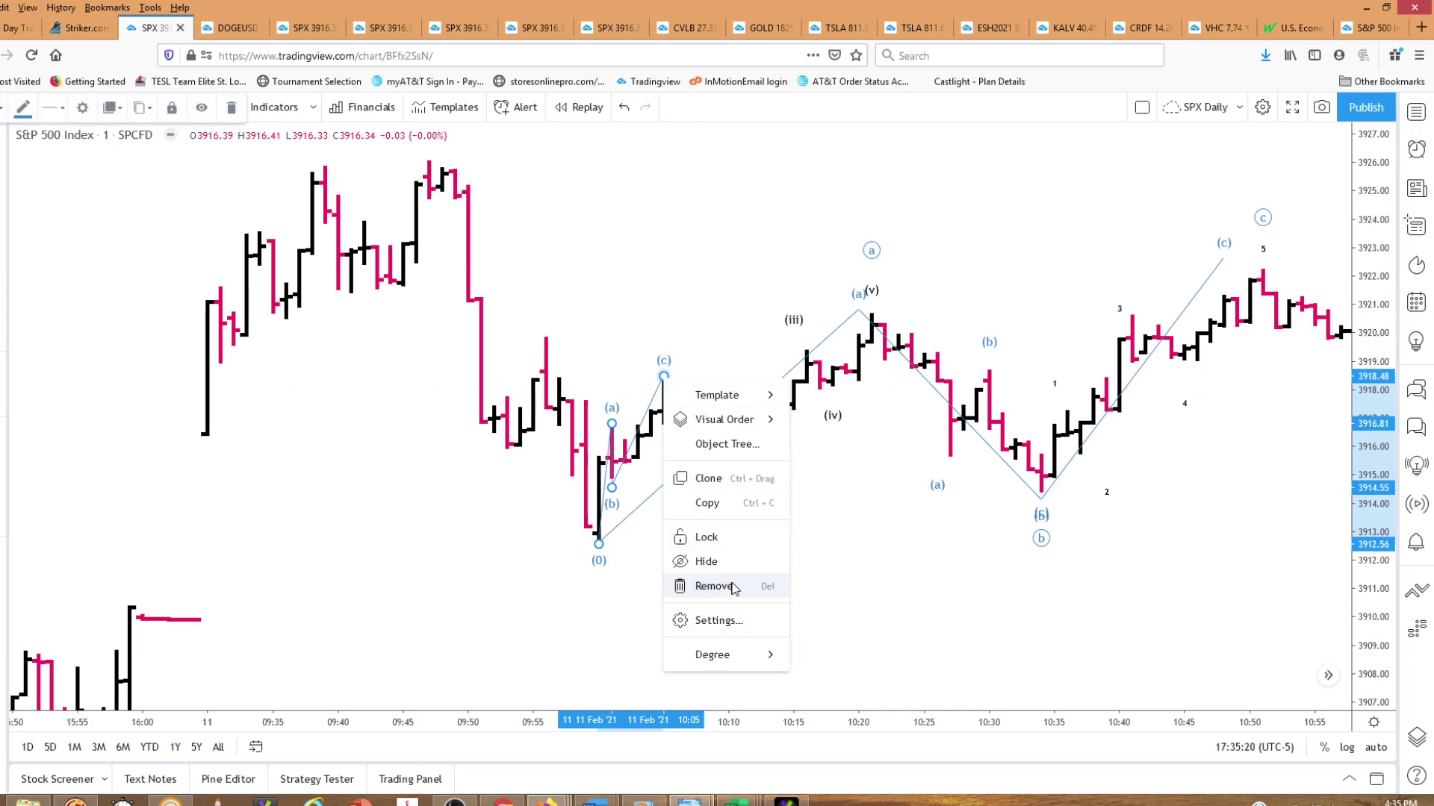
# Remove the three Elliott correction waves that start at the 10:00 low and the 10:05 high
pyautogui.click(731, 592)
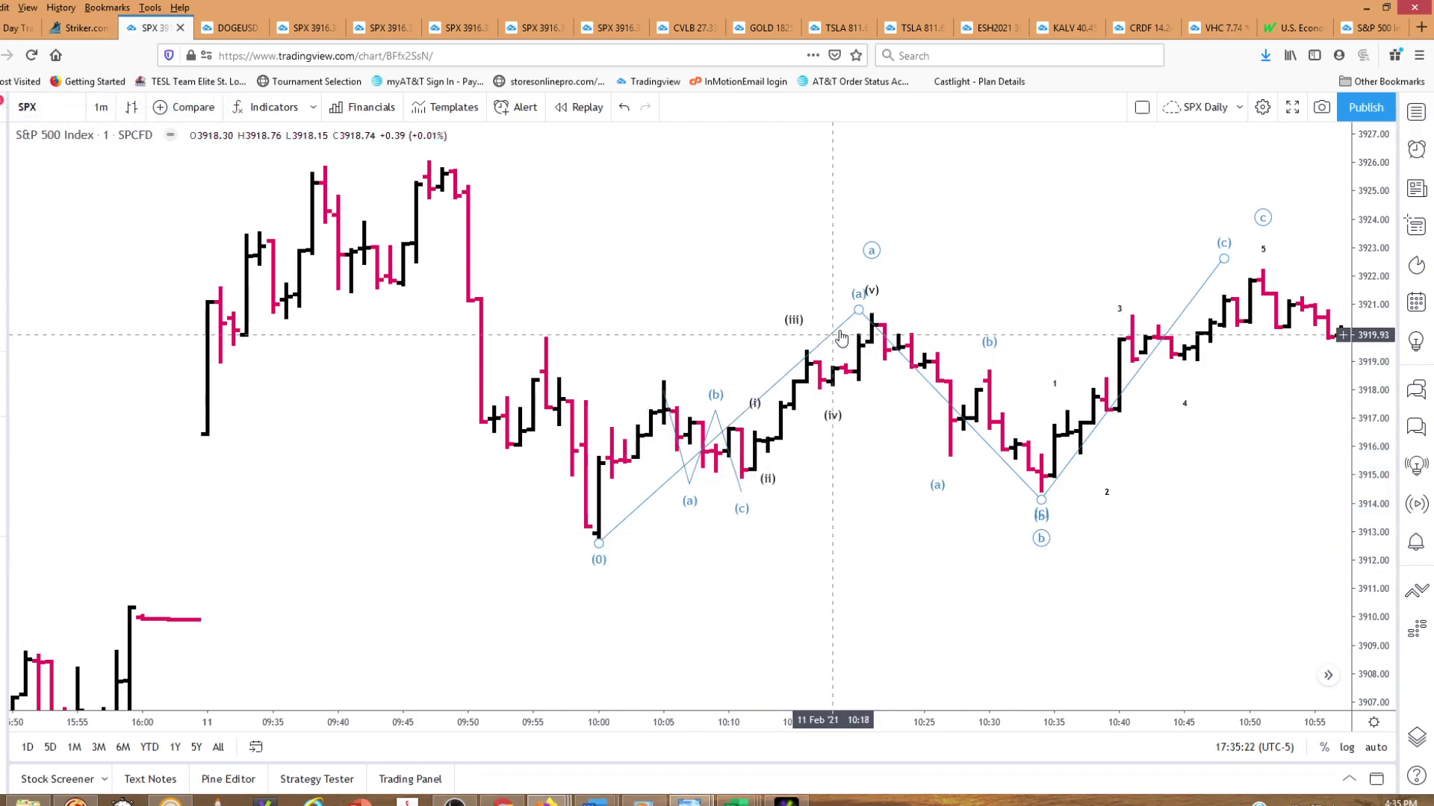
pyautogui.rightClick(856, 314)
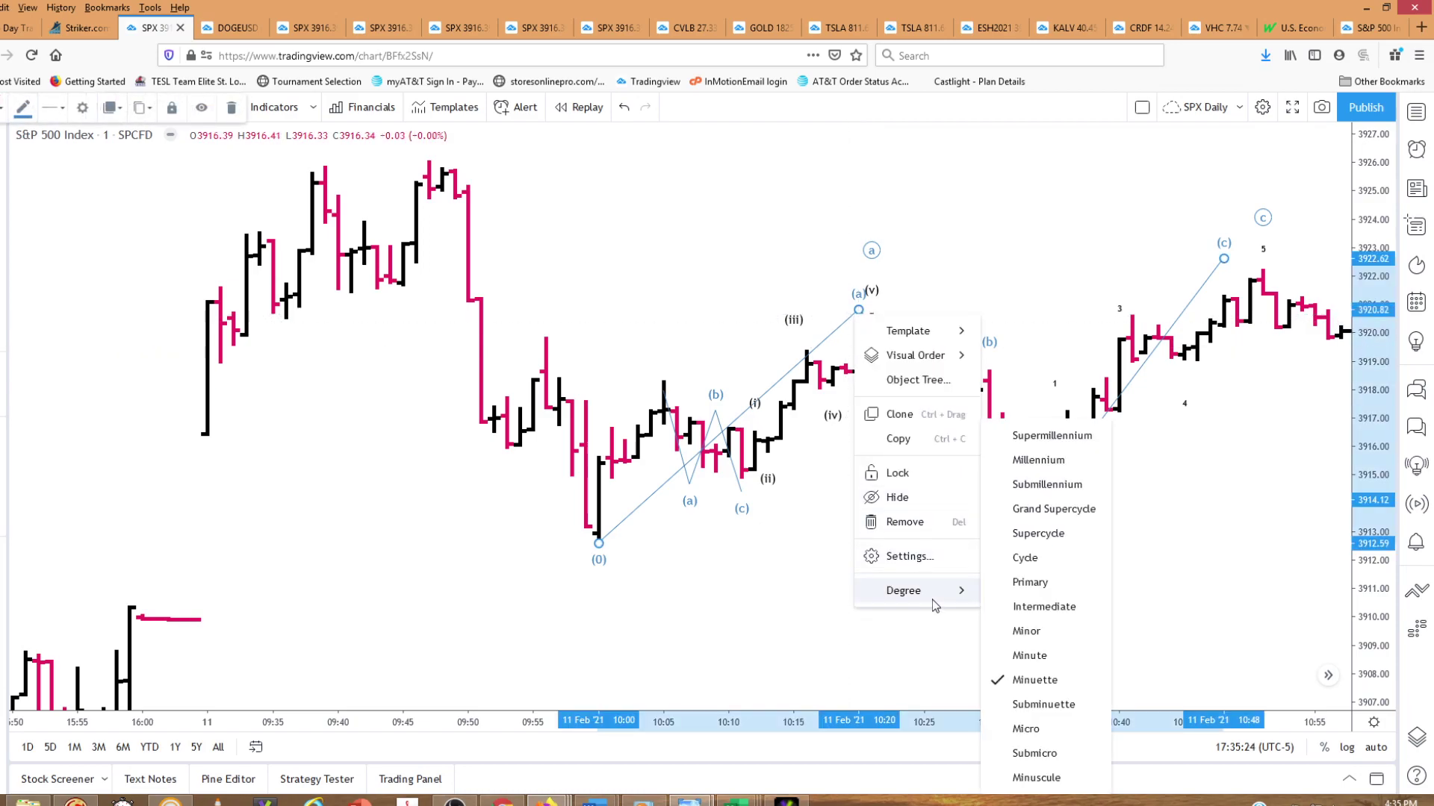
pyautogui.click(904, 521)
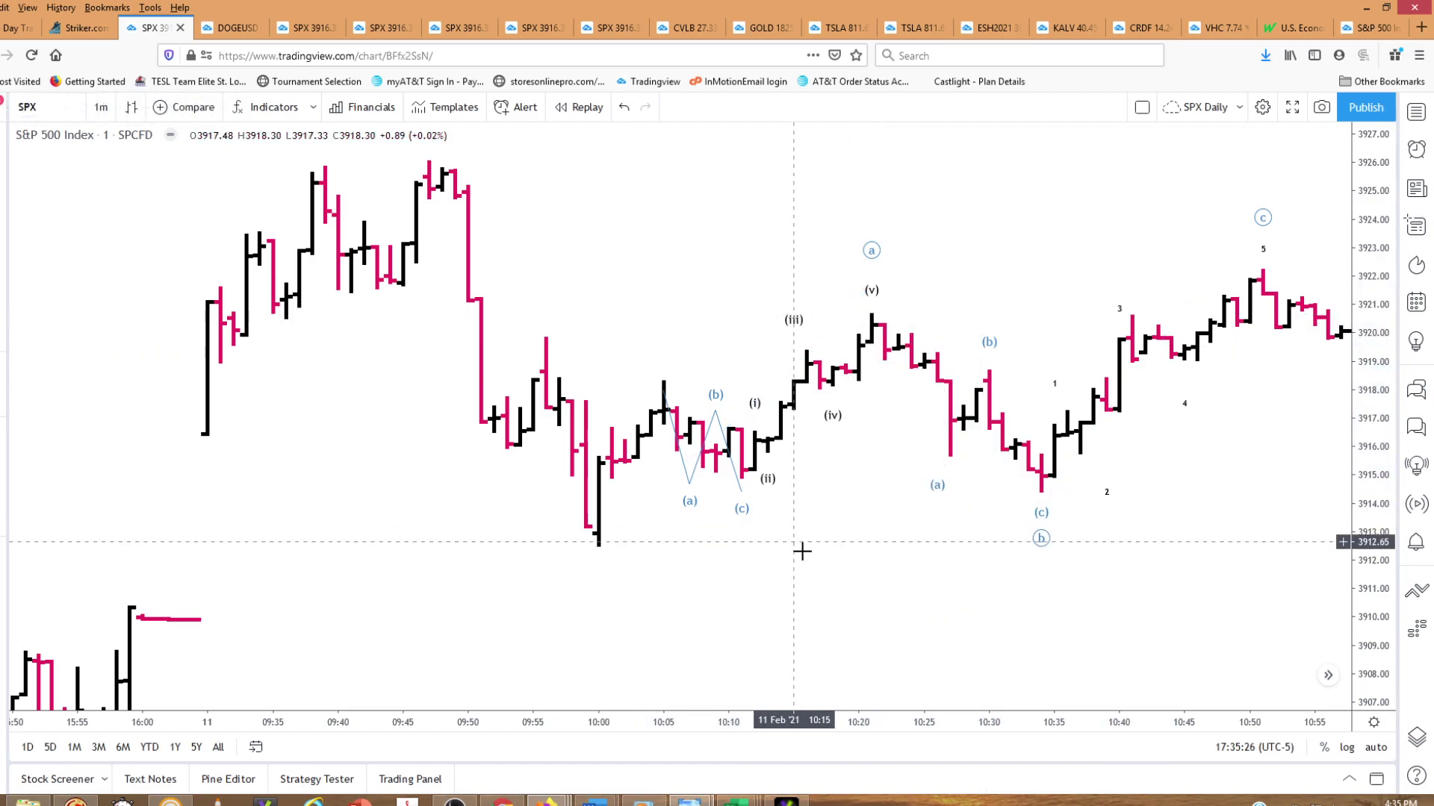
pyautogui.rightClick(719, 415)
pyautogui.click(790, 625)
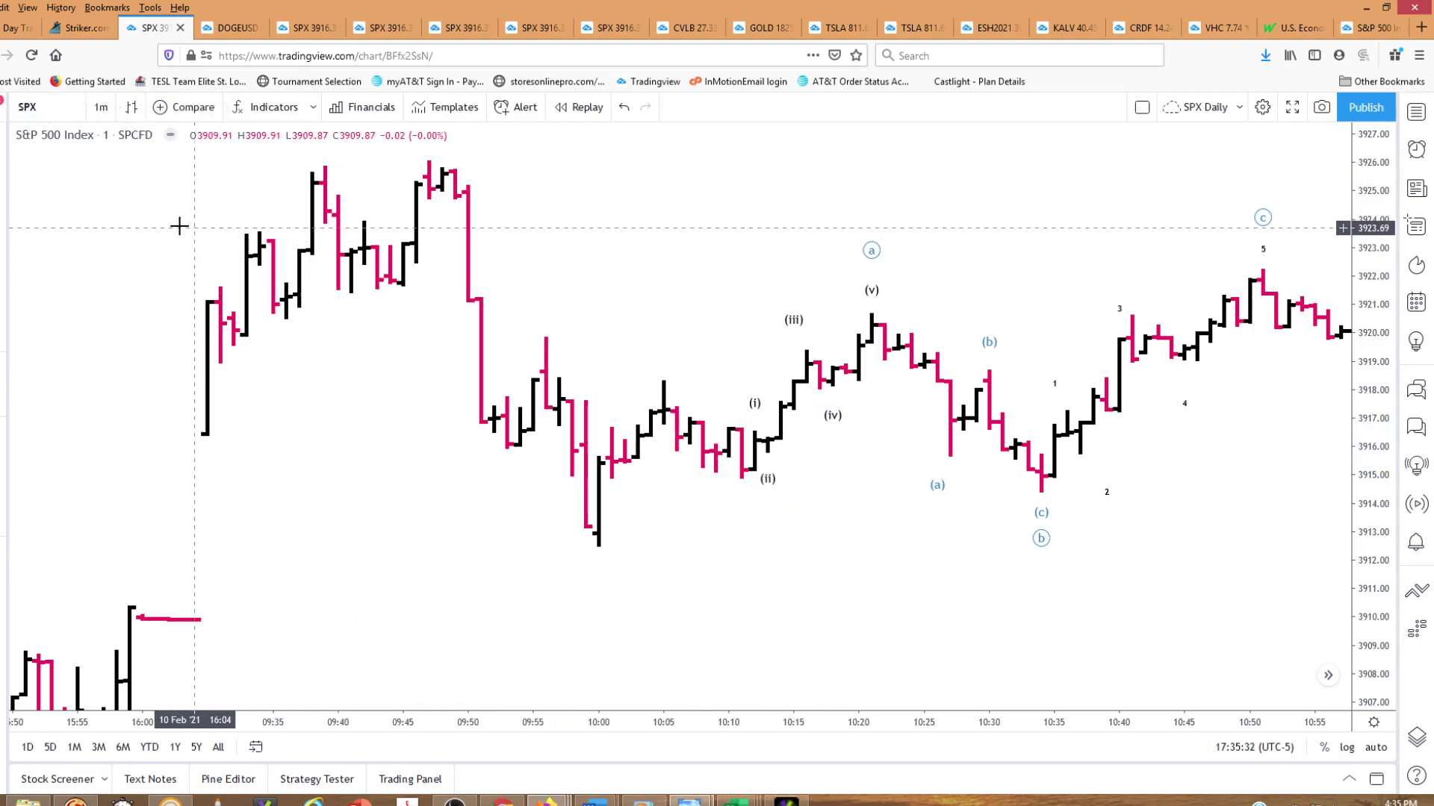
# Draw a Fib Retracement from the 09:47 high at 3926.14 down to the 10:00 low level at 3912.43
pyautogui.click(5, 202)
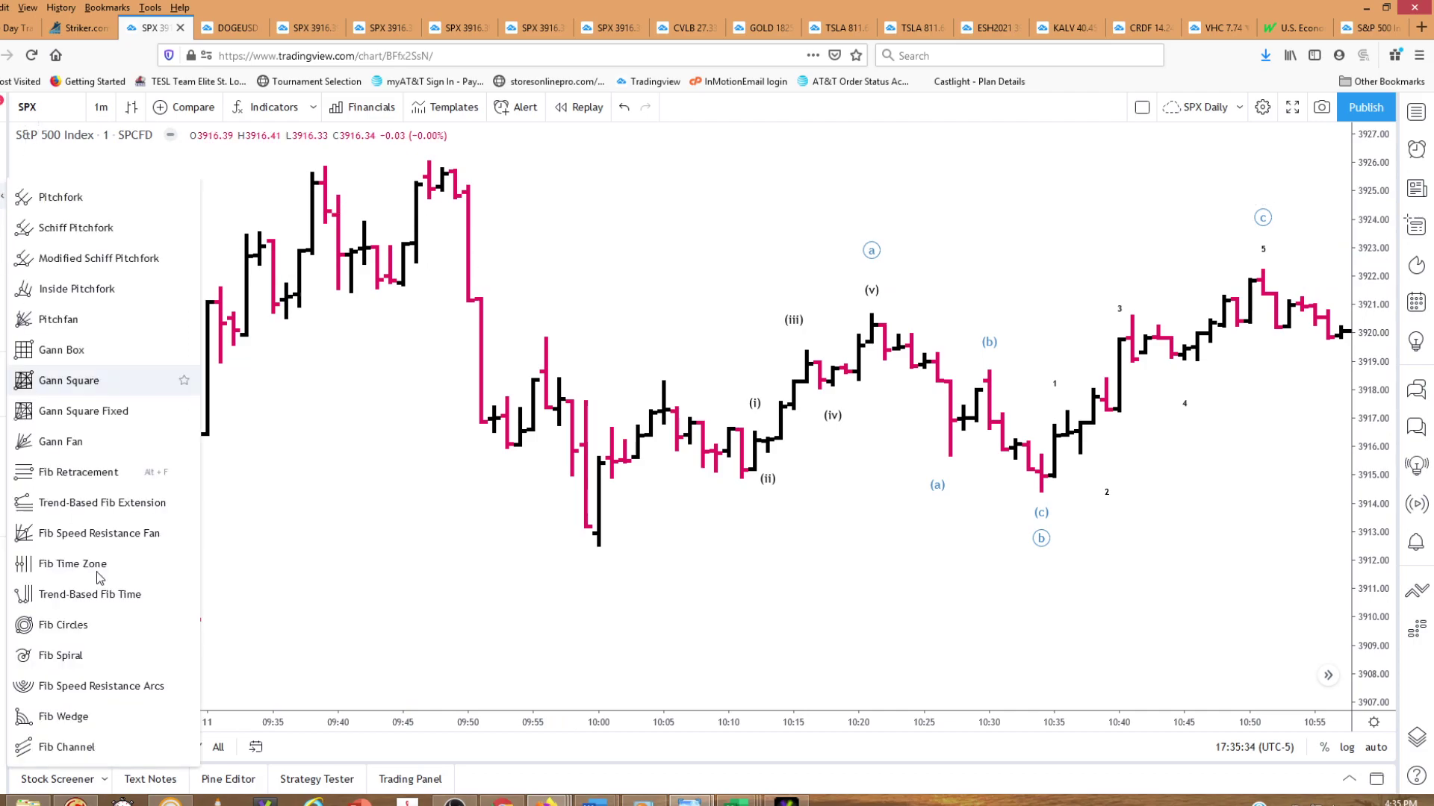
pyautogui.click(79, 472)
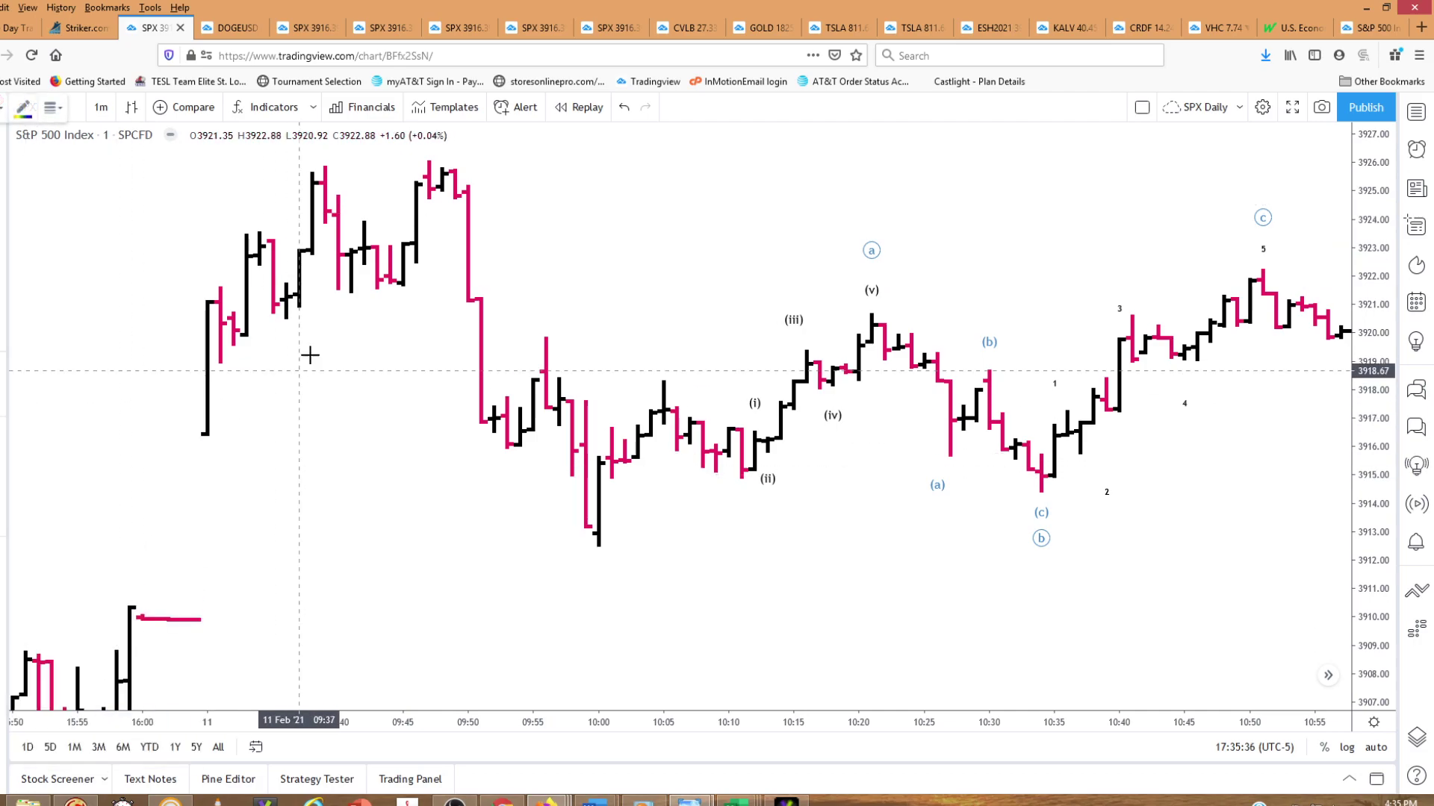
pyautogui.click(428, 157)
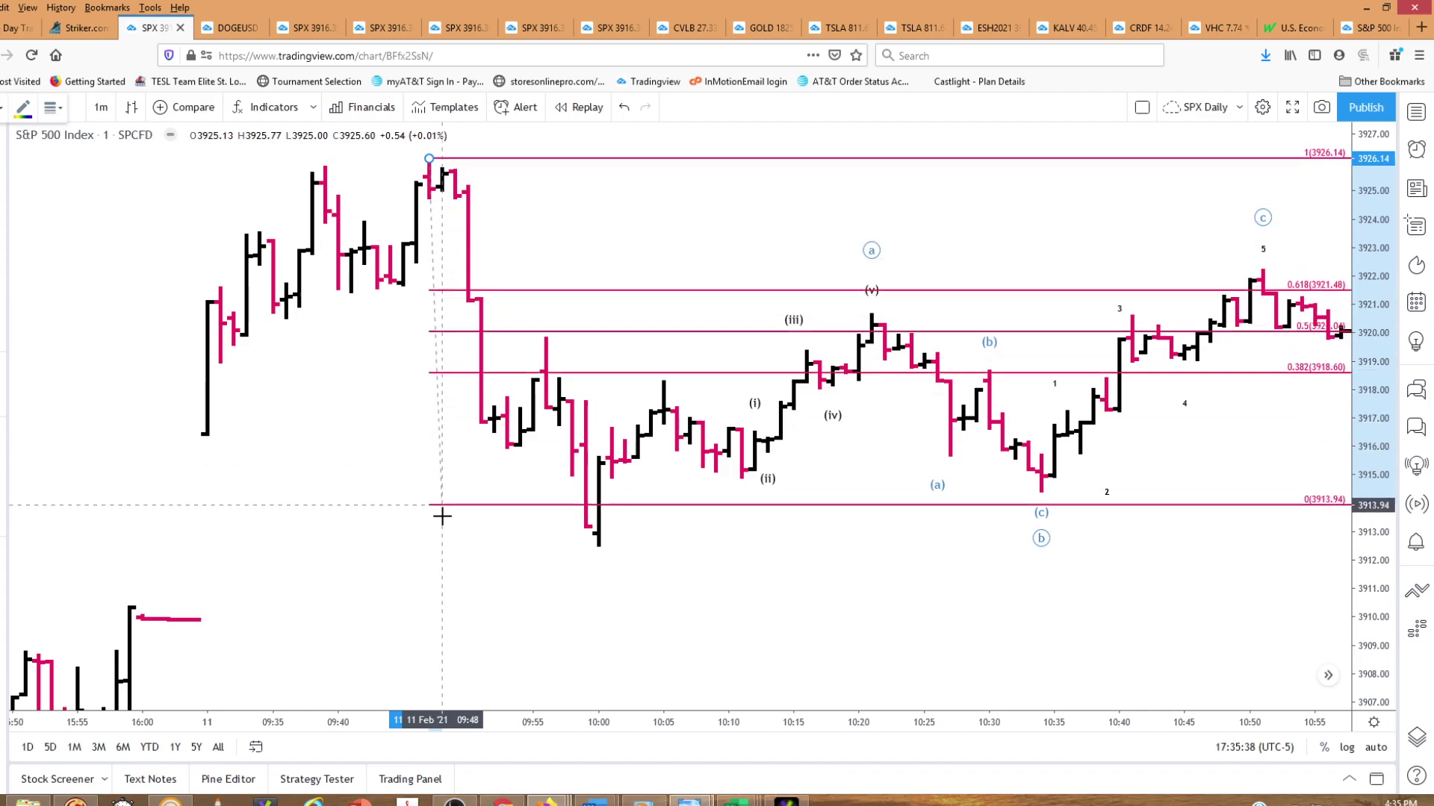
pyautogui.click(442, 548)
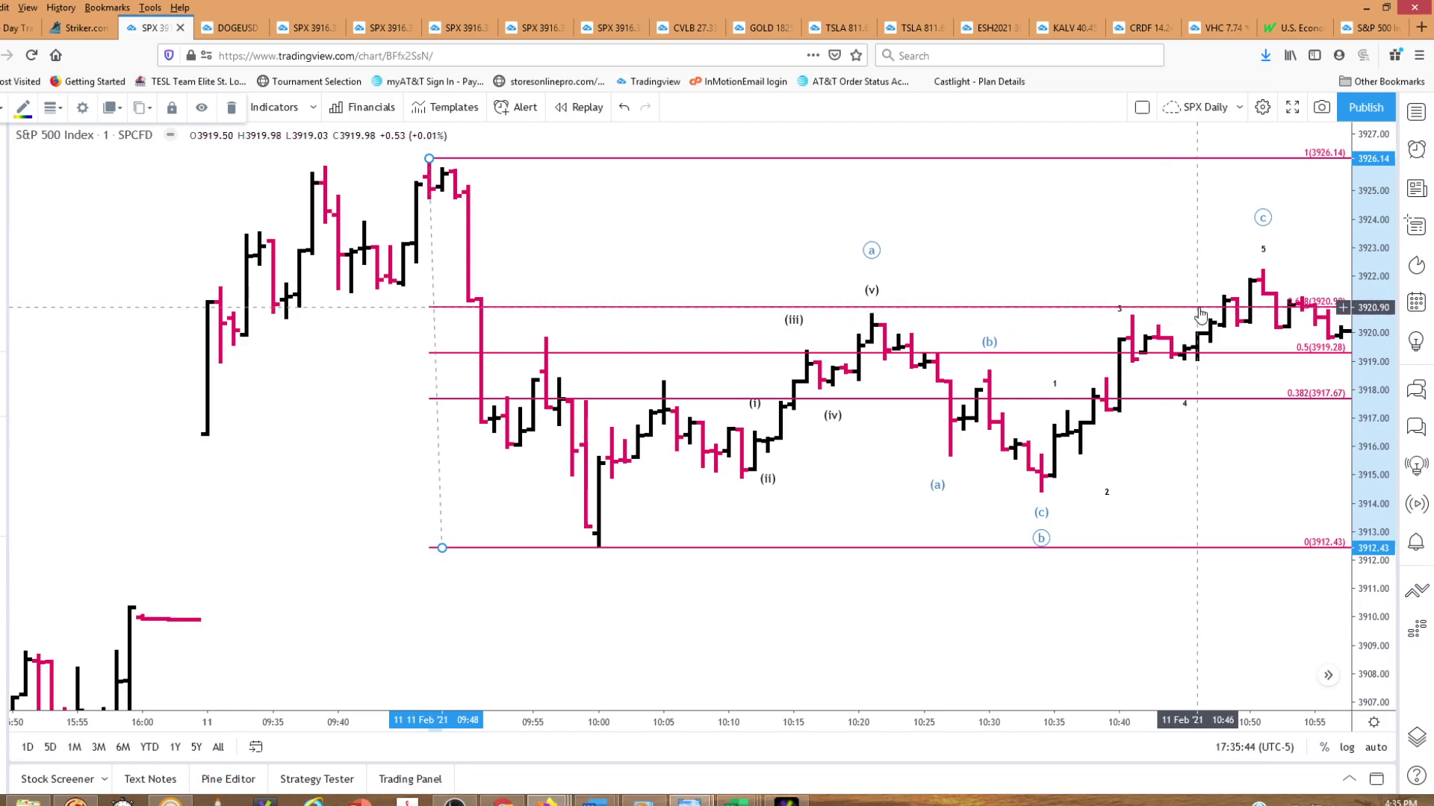
pyautogui.click(1238, 434)
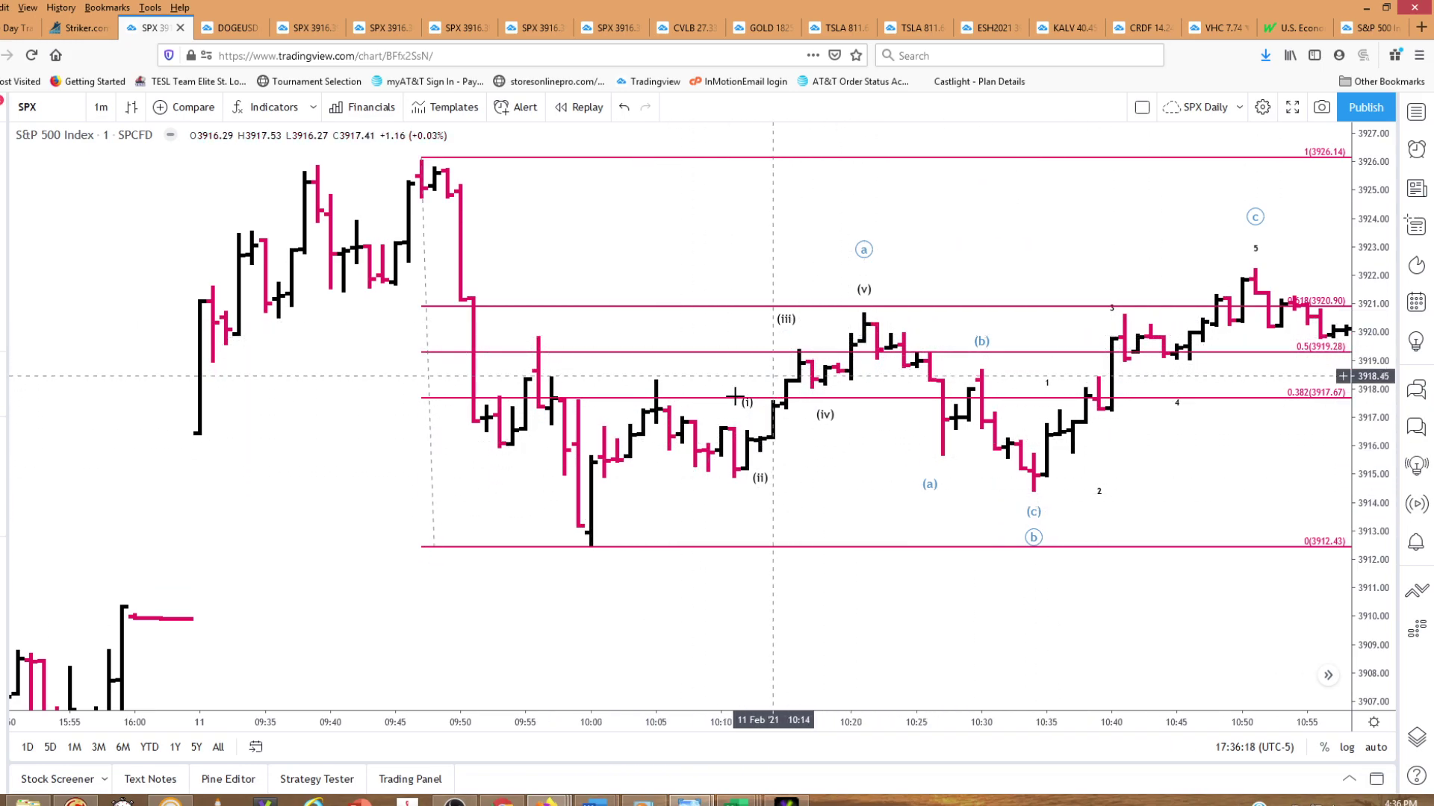
# Realign the 10:34–10:51 impulse wave's points, placing 2 at 10:37, 3 at 10:41 and 4 at 10:46
pyautogui.click(866, 293)
pyautogui.click(919, 451)
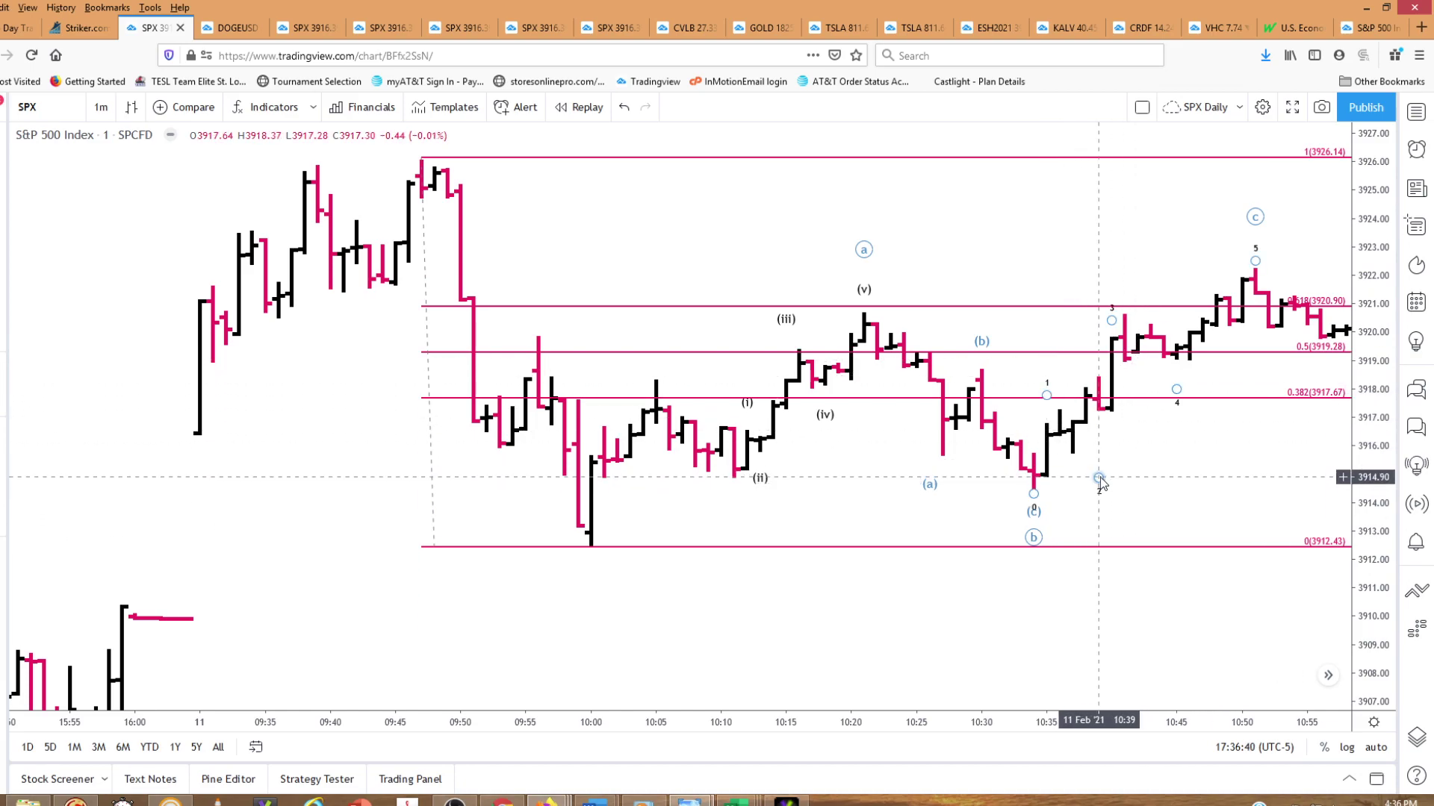
pyautogui.moveTo(1099, 479); pyautogui.dragTo(1077, 468)
pyautogui.moveTo(1111, 321); pyautogui.dragTo(1130, 294)
pyautogui.moveTo(1176, 389); pyautogui.dragTo(1186, 372)
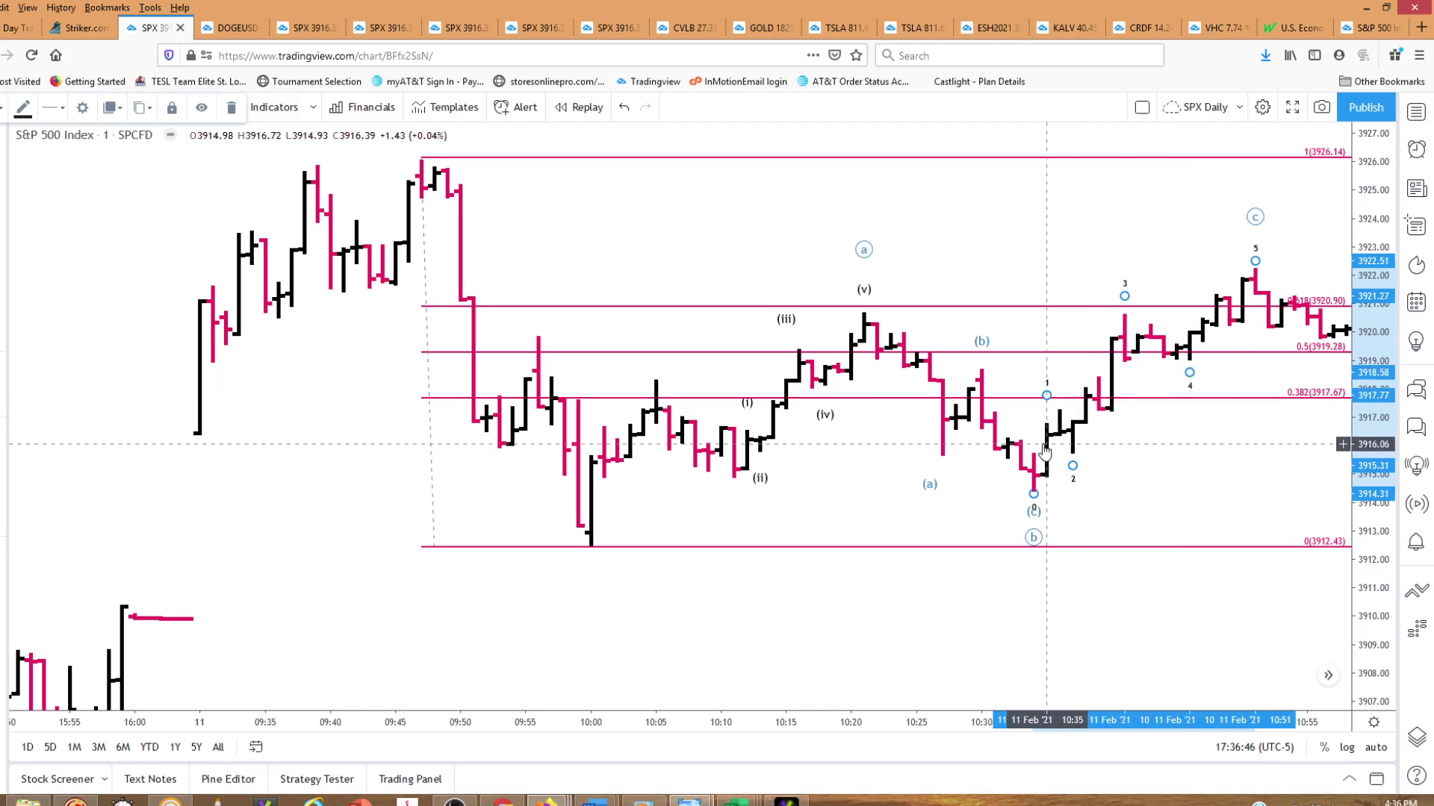
pyautogui.click(1263, 454)
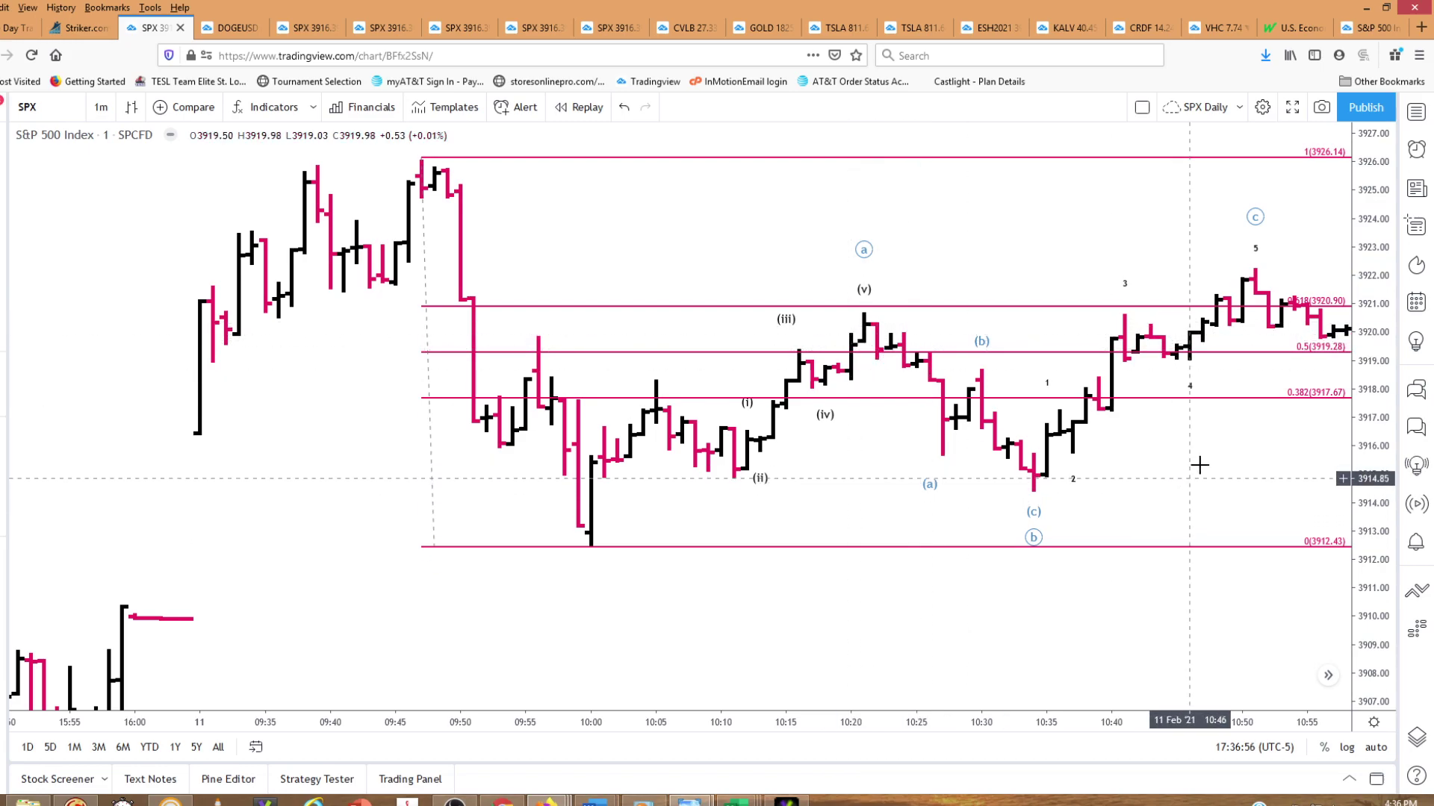
# Examine the decline after the circled c high at 10:51, following the (i) to (v) labels through to about 13:00
pyautogui.moveTo(1369, 291); pyautogui.dragTo(1370, 306)
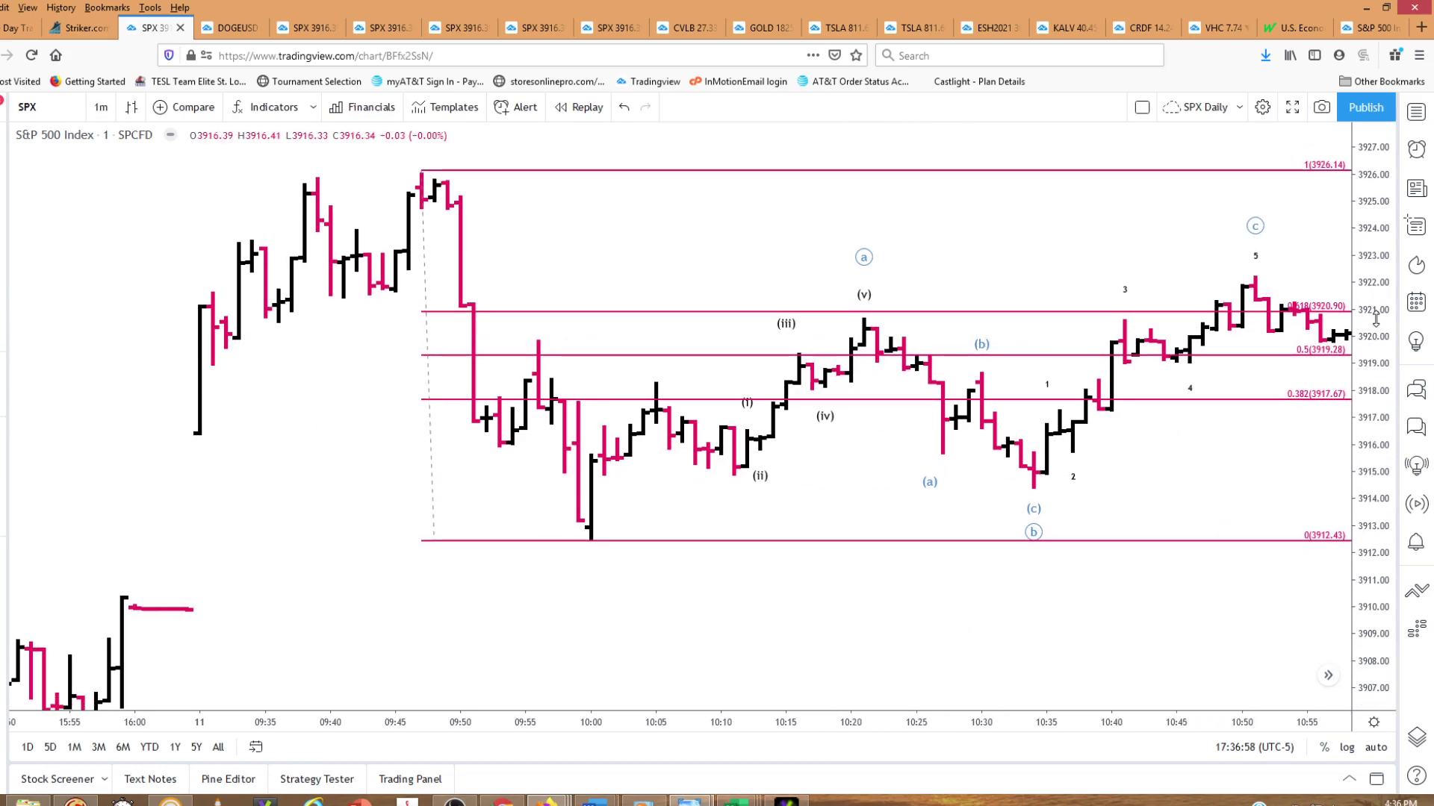
pyautogui.click(1244, 281)
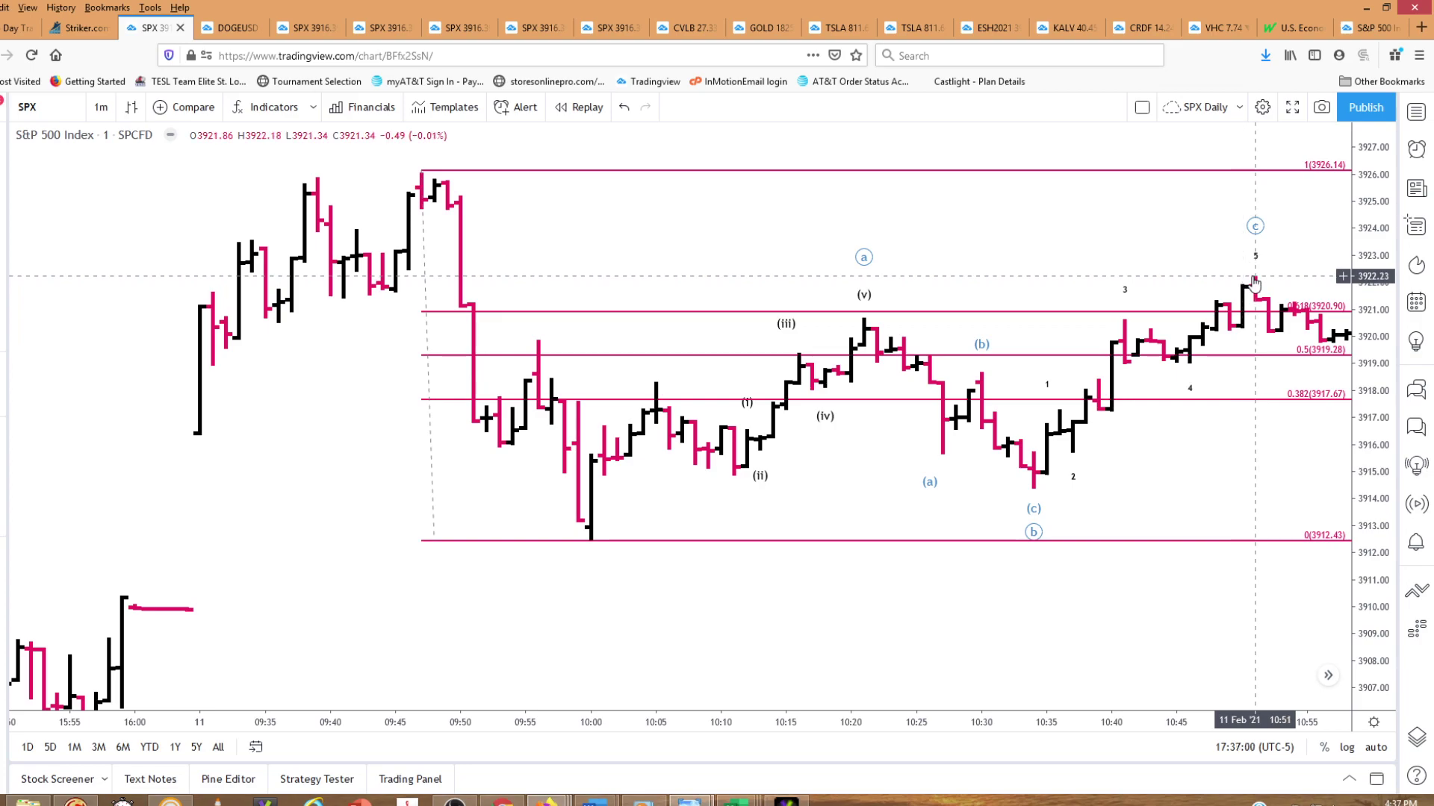
pyautogui.hscroll(5, 1284, 493)
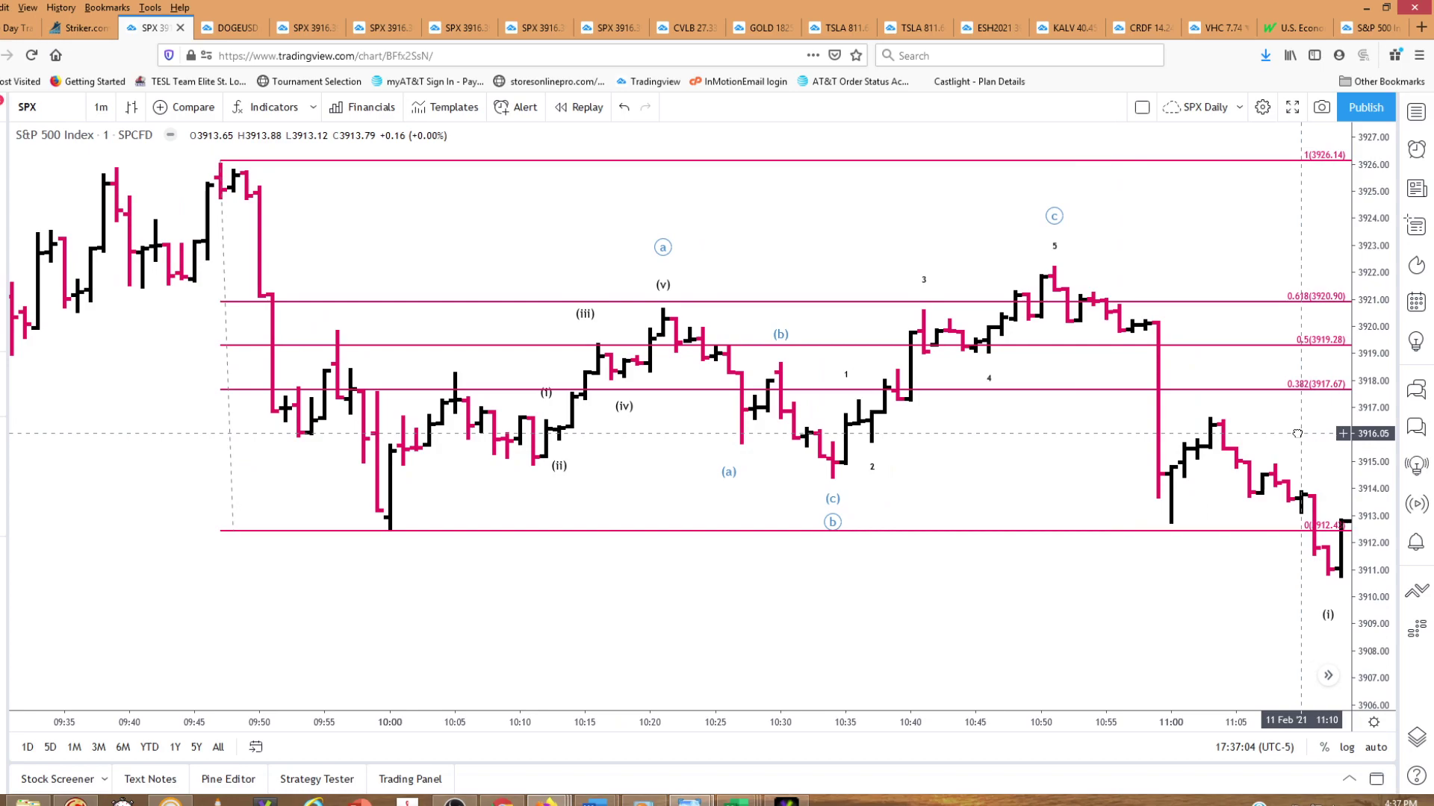
pyautogui.hscroll(10, 1299, 432)
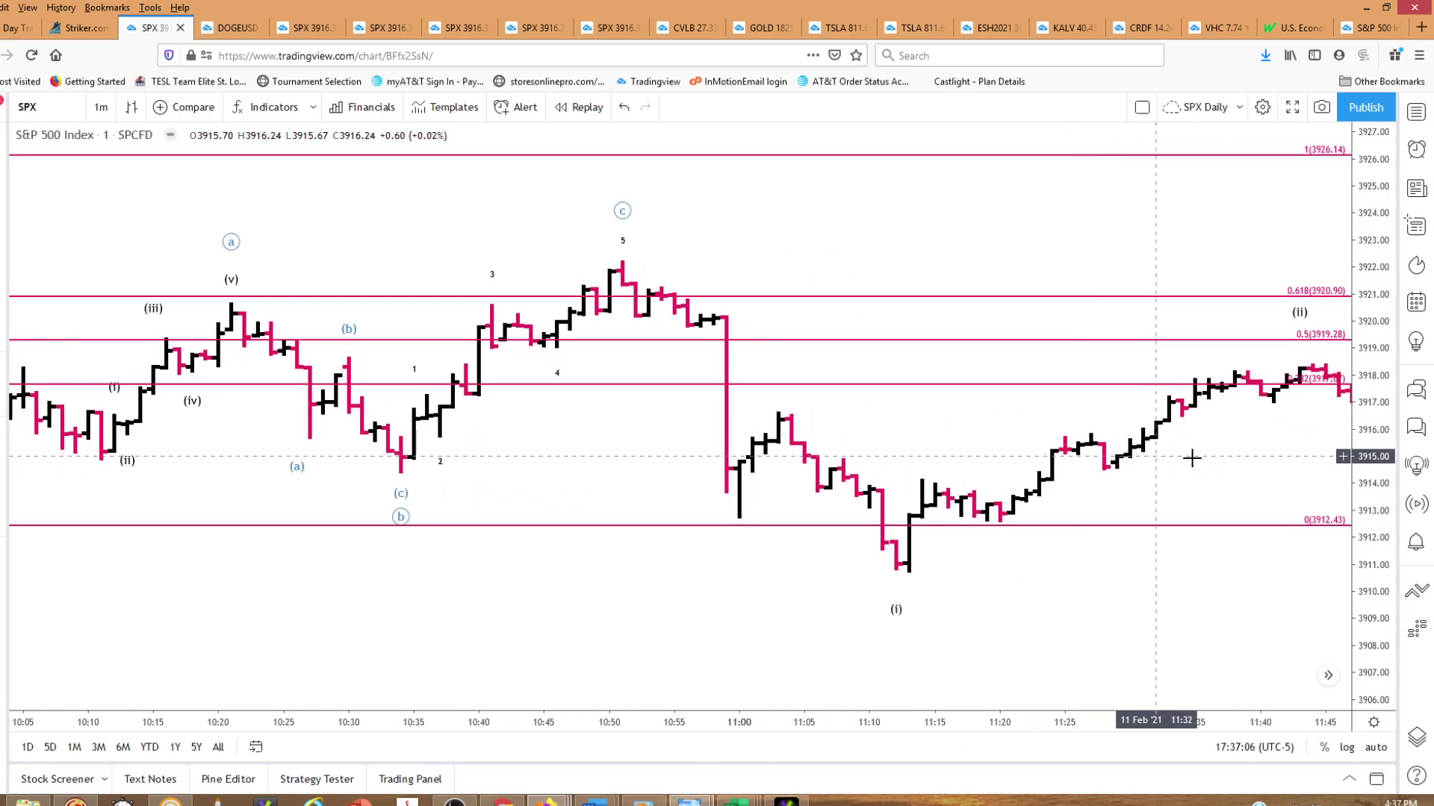
pyautogui.scroll(-3, 1366, 404)
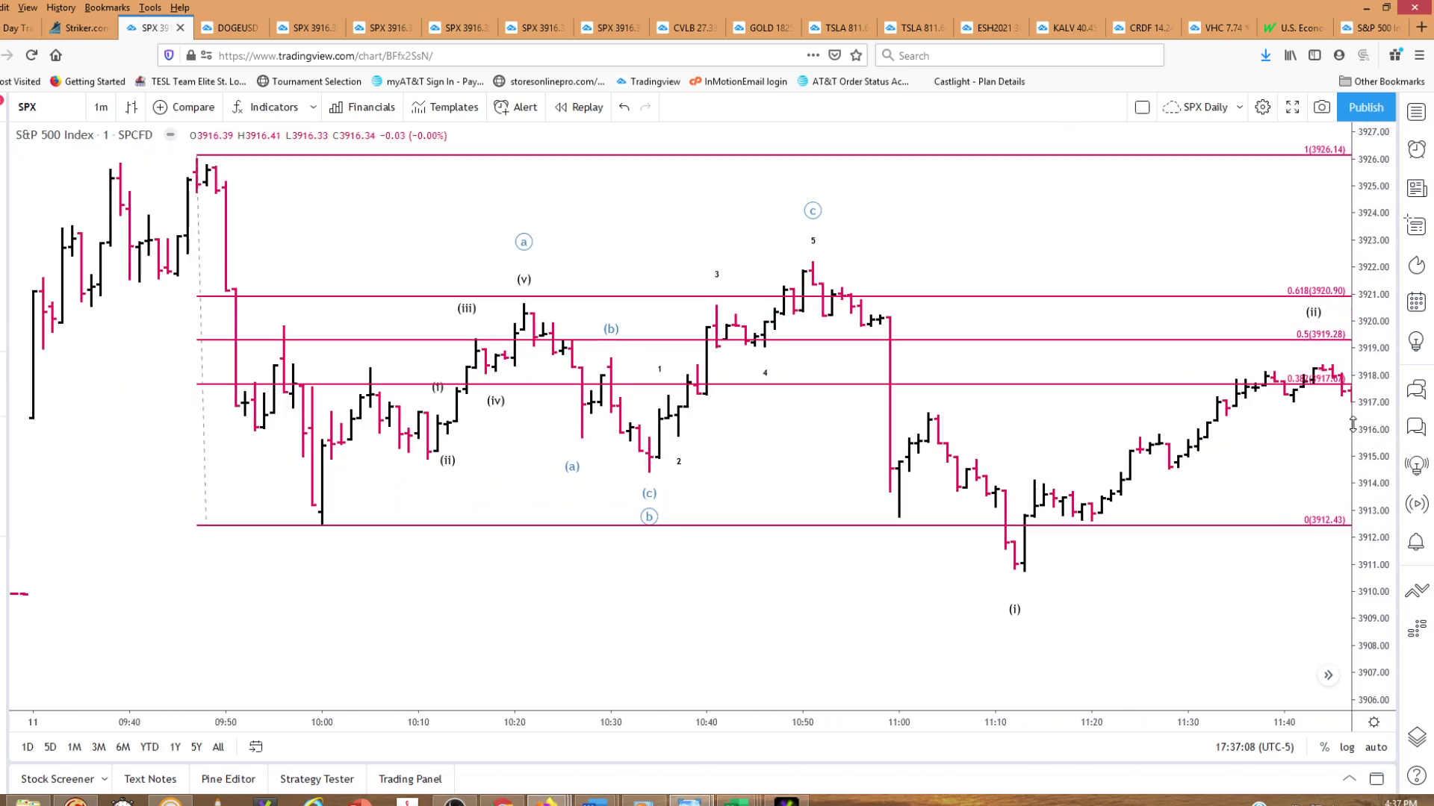
pyautogui.hscroll(5, 1207, 434)
pyautogui.scroll(-3, 1269, 426)
pyautogui.hscroll(-3, 1292, 418)
pyautogui.hscroll(4, 1292, 418)
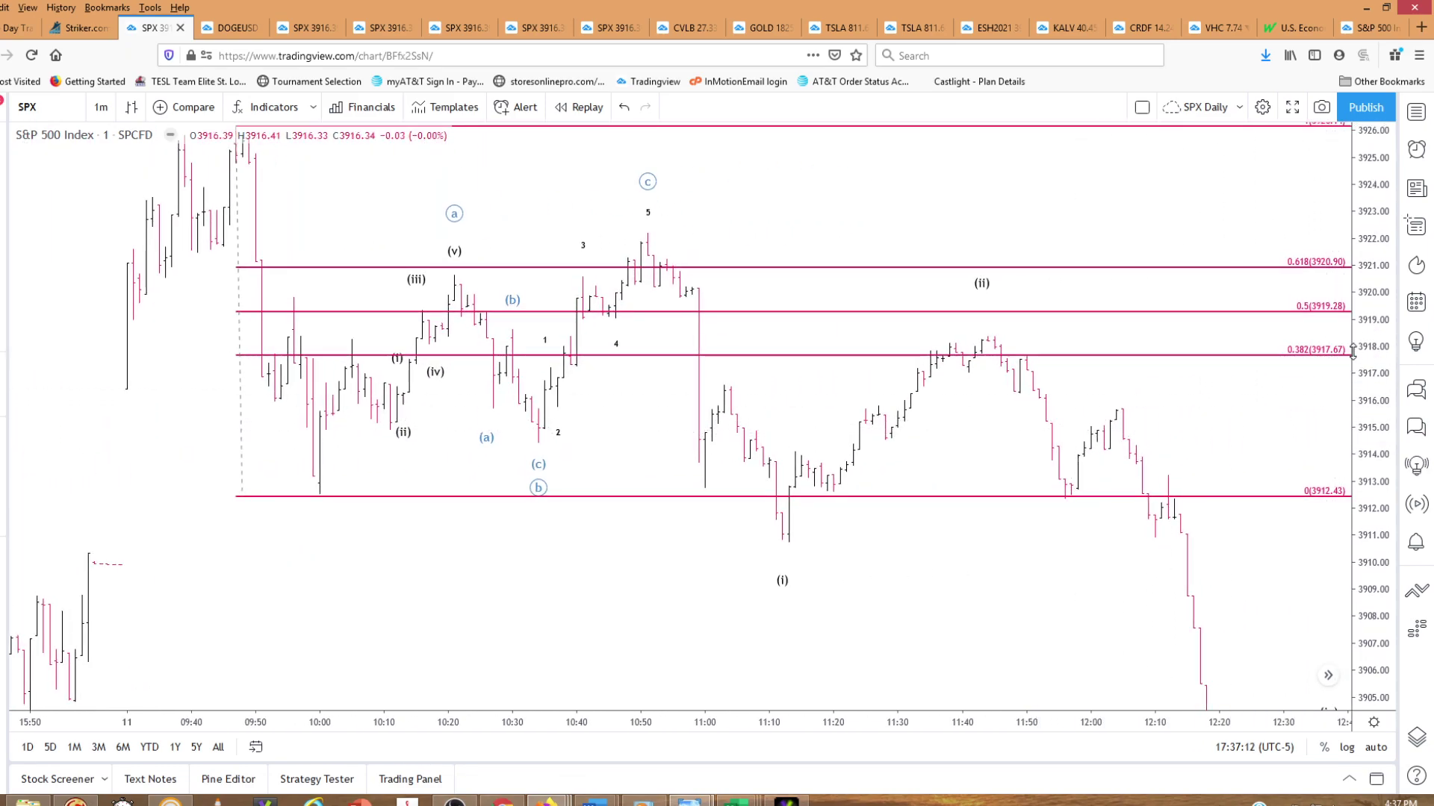
pyautogui.moveTo(1275, 442); pyautogui.dragTo(1277, 394)
pyautogui.moveTo(1379, 418); pyautogui.dragTo(1379, 579)
pyautogui.moveTo(1235, 506); pyautogui.dragTo(1162, 463)
pyautogui.moveTo(1248, 456); pyautogui.dragTo(1240, 415)
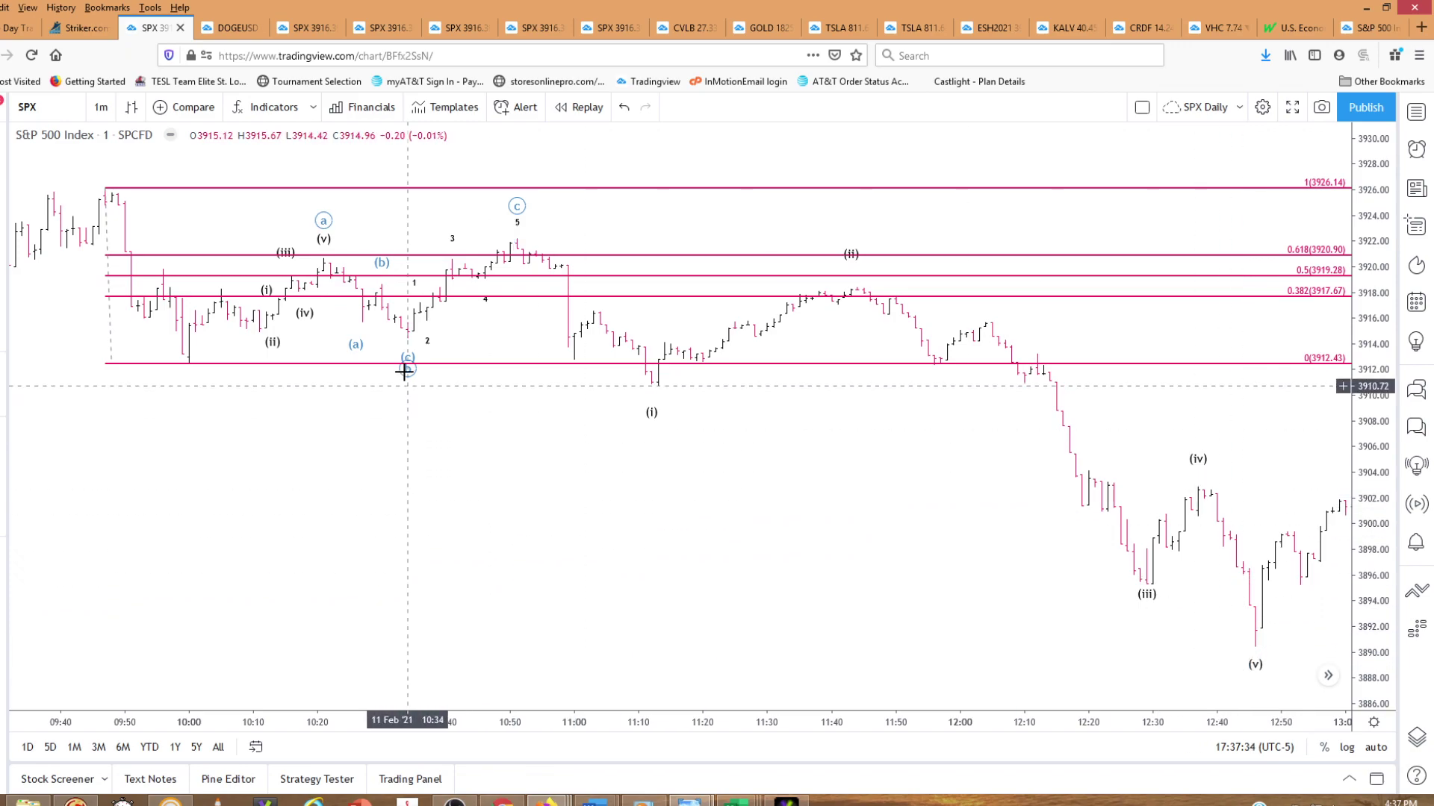
# Replace the Fib Retracement with a Trend-Based Fib Extension from the 09:46 high at 3926.00 to the 10:00 low at 3912.56, projected from 3922.13
pyautogui.rightClick(333, 275)
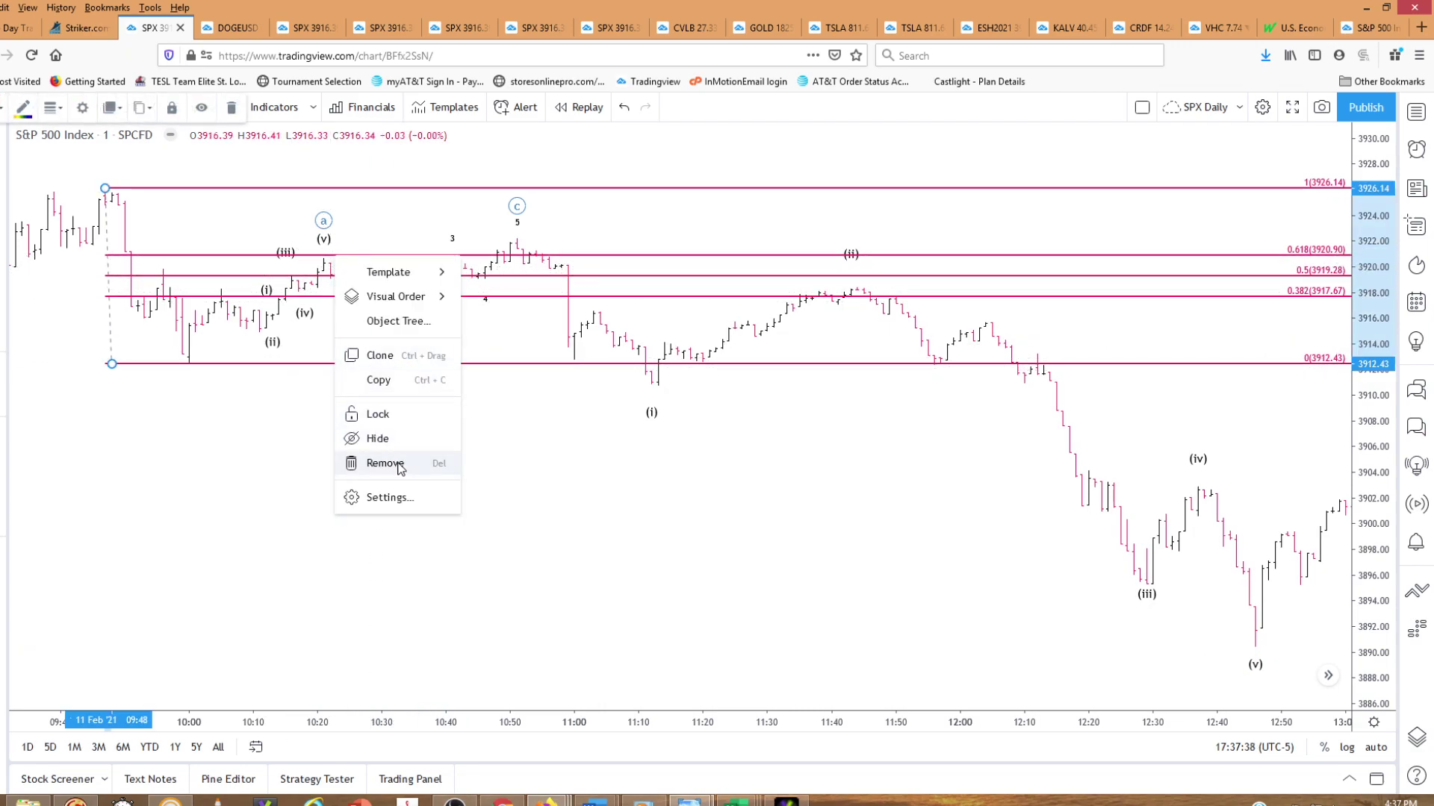
pyautogui.click(399, 466)
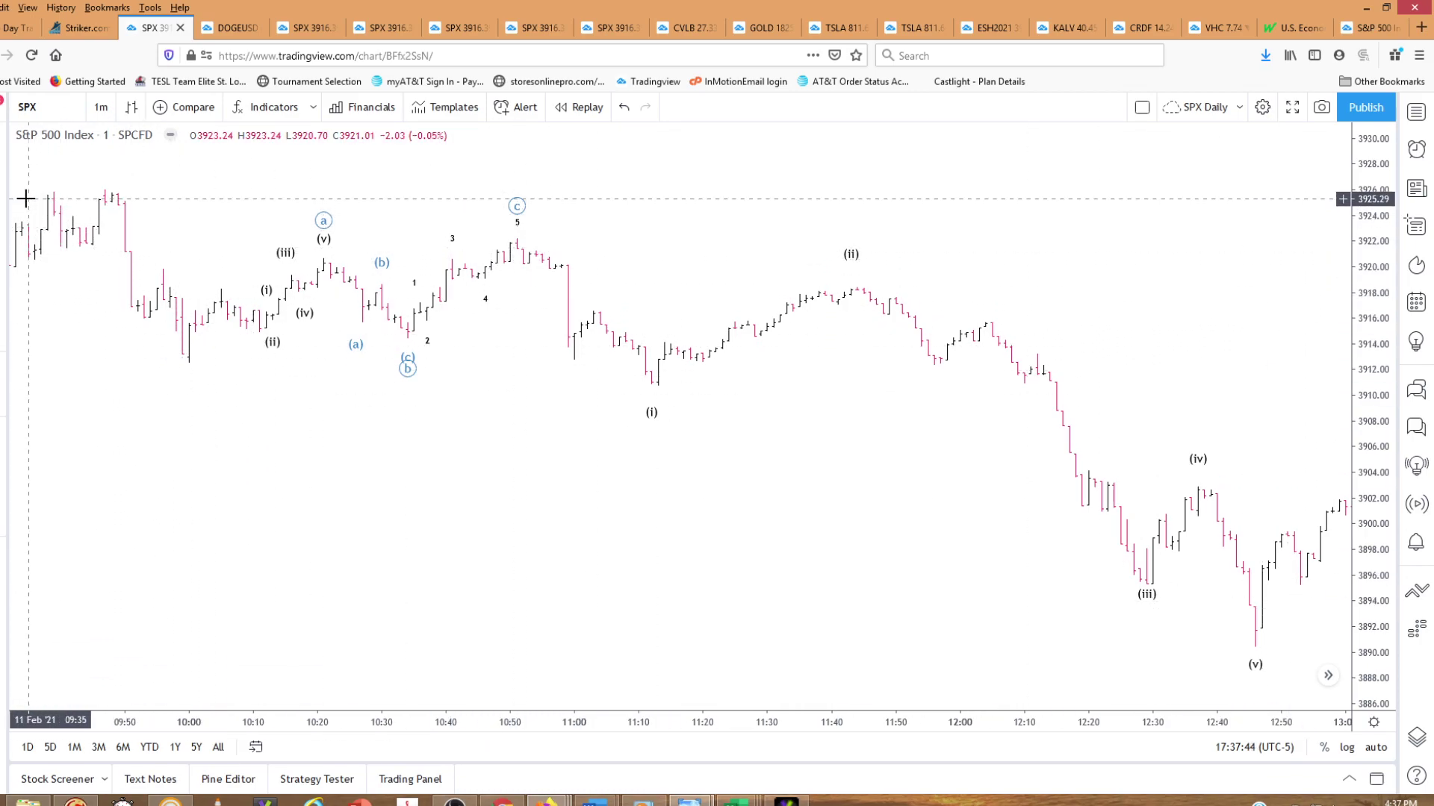
pyautogui.click(4, 201)
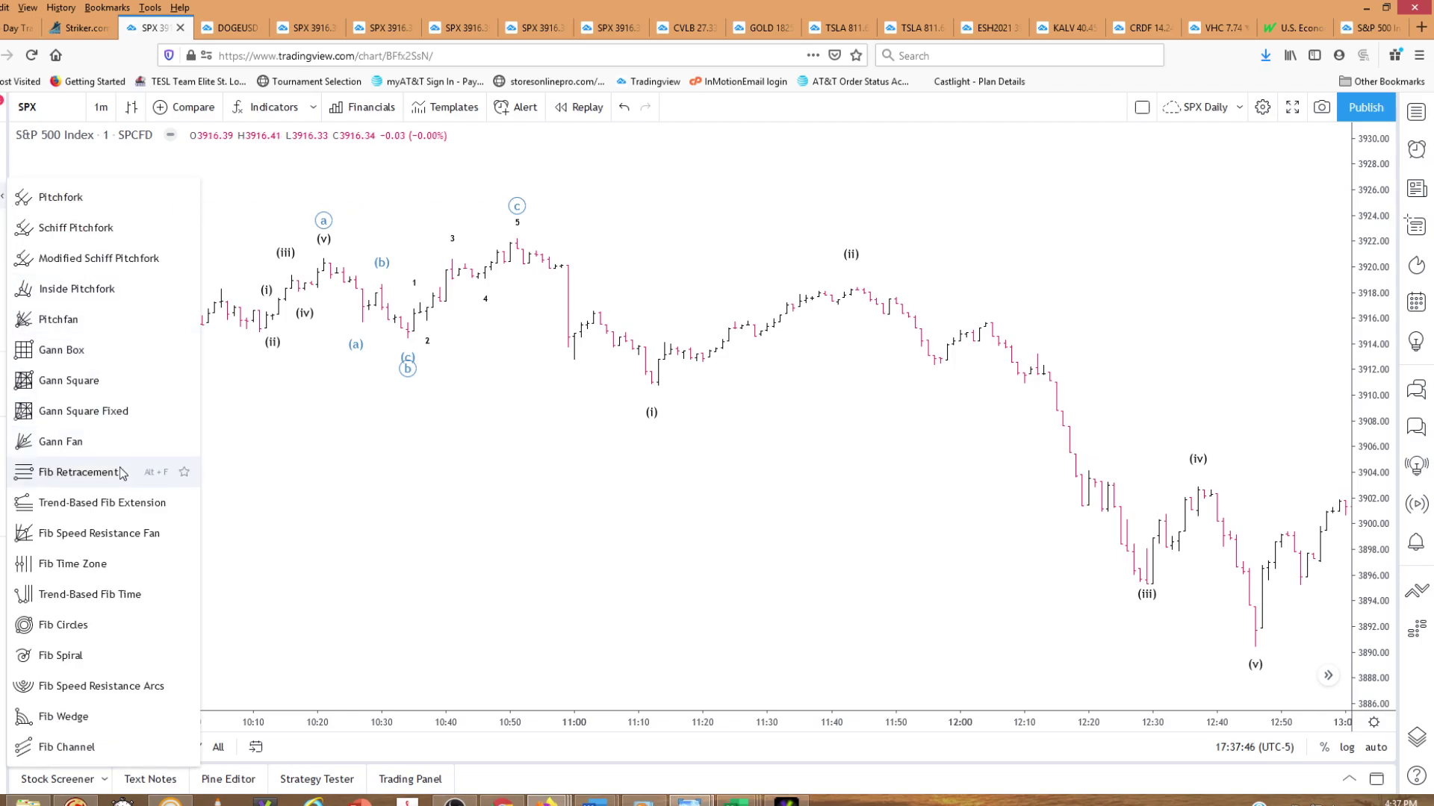
pyautogui.click(120, 507)
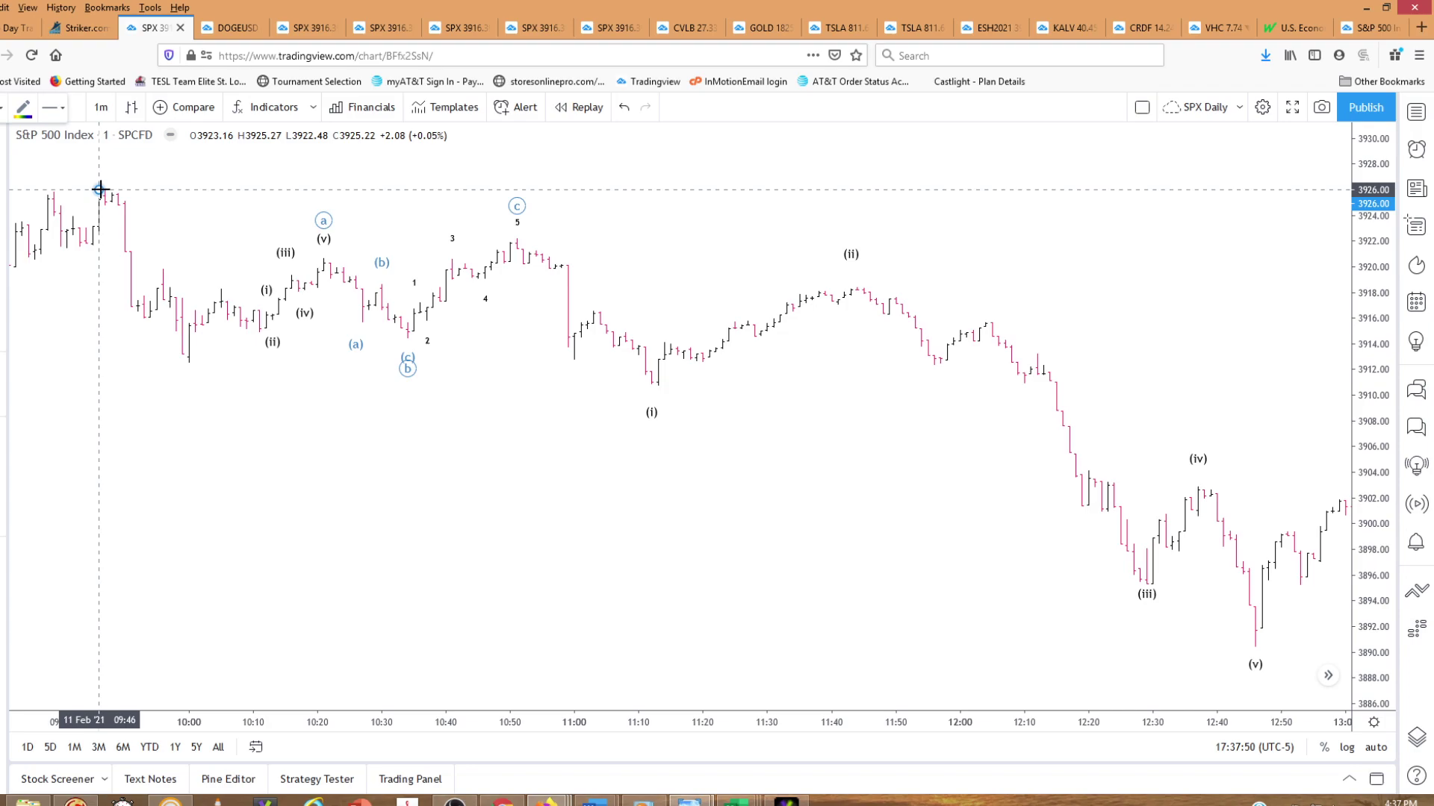
pyautogui.click(189, 362)
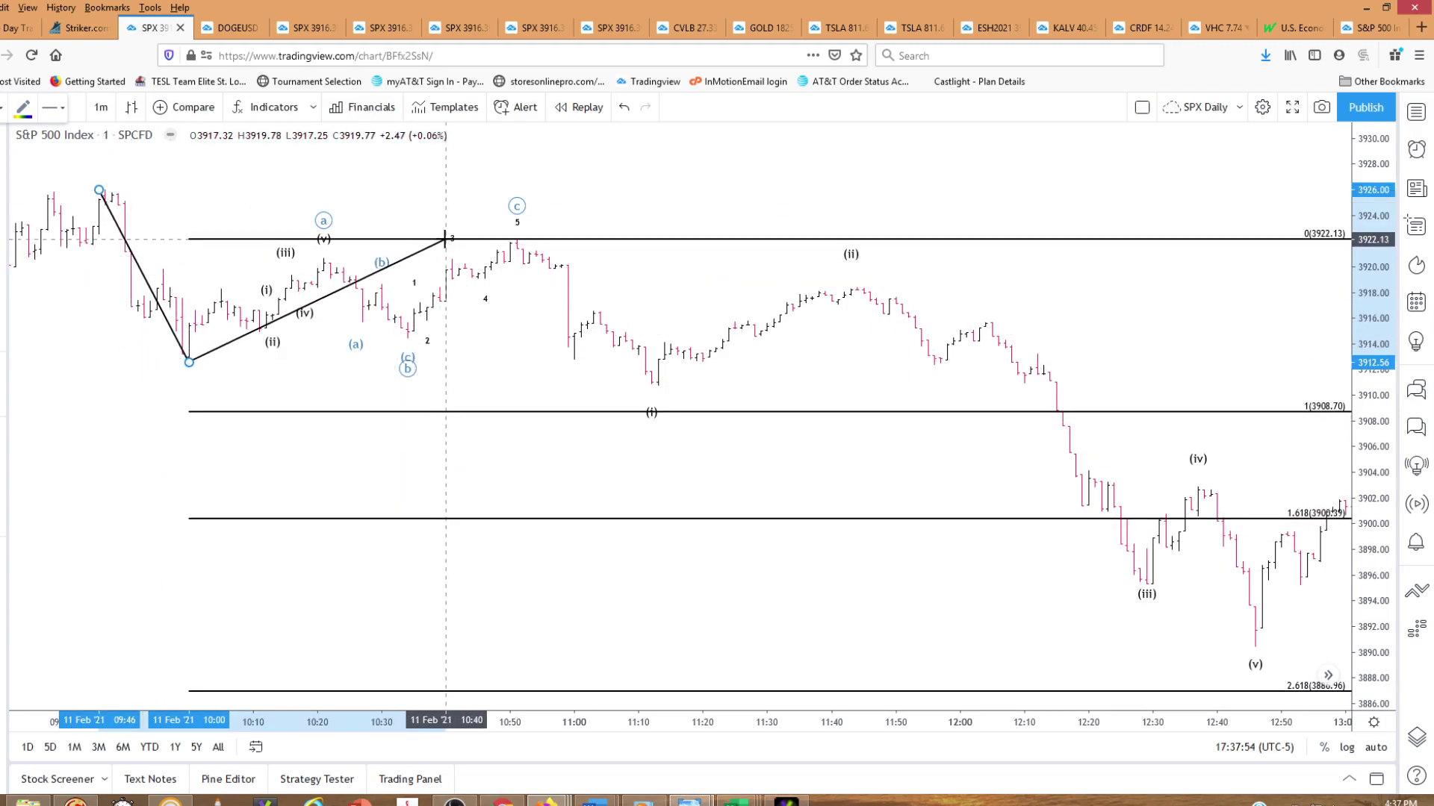
pyautogui.click(452, 240)
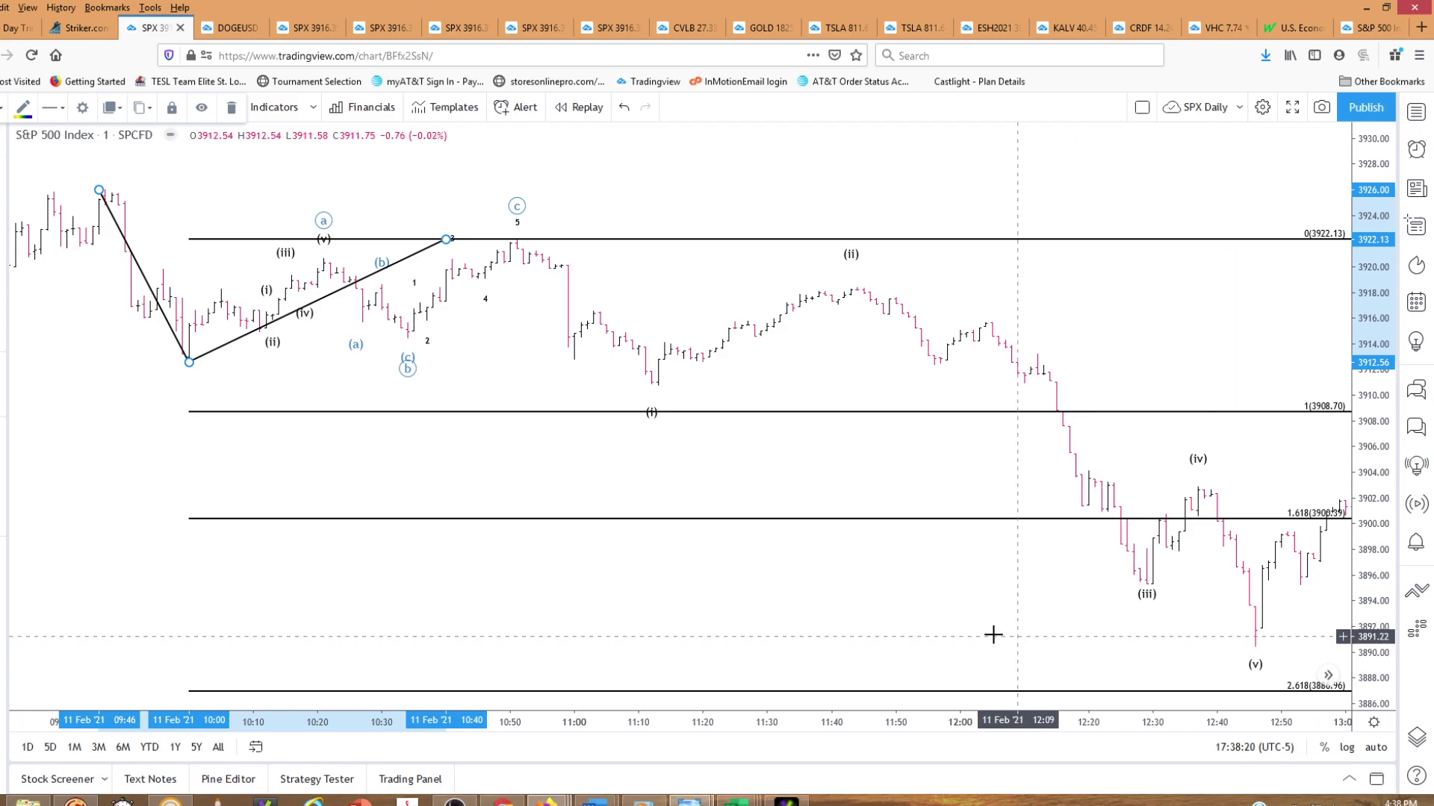
pyautogui.click(966, 600)
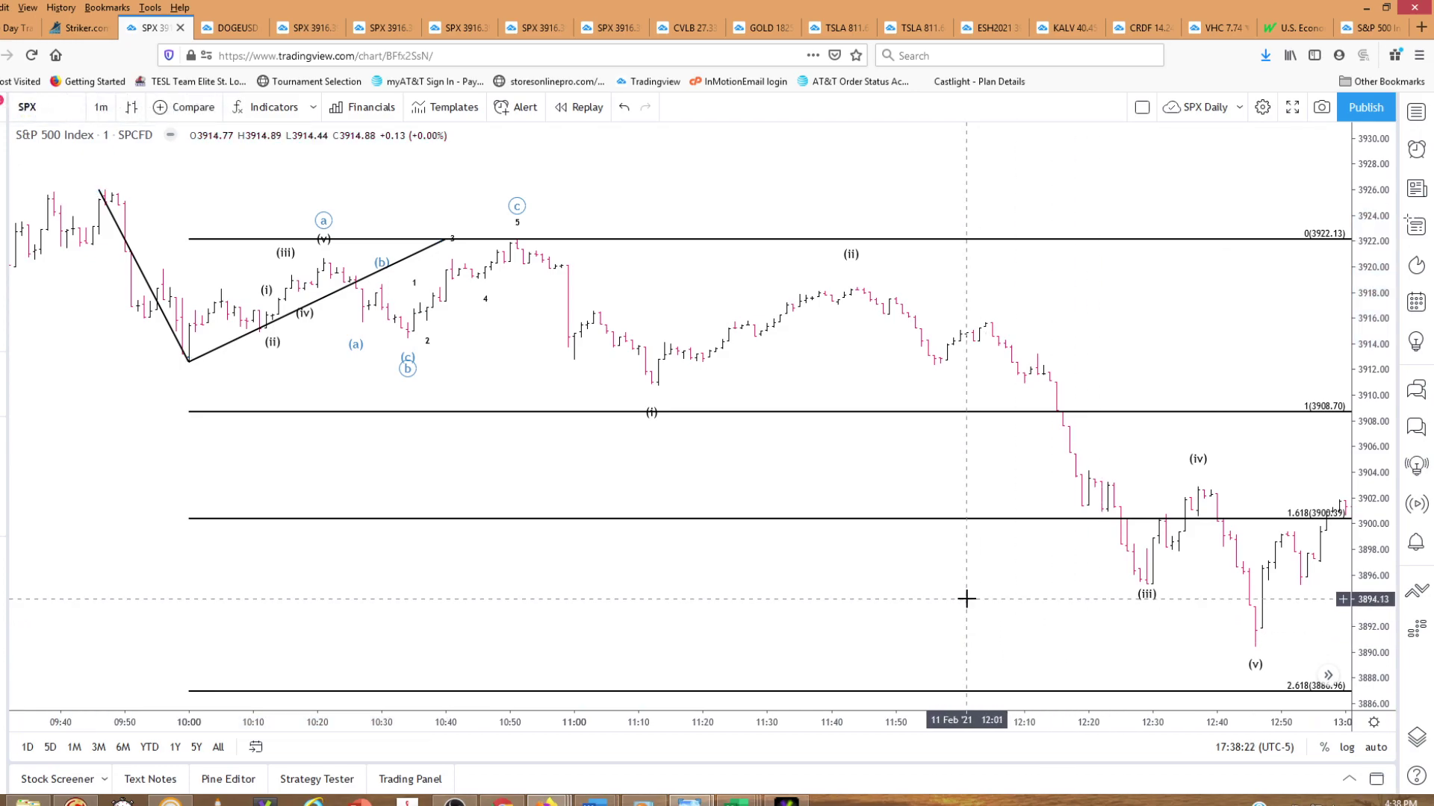
# Draw a Fib Retracement from the circled c high at 3922.19 down to the (v) low level at 3890.33
pyautogui.scroll(-2, 1257, 467)
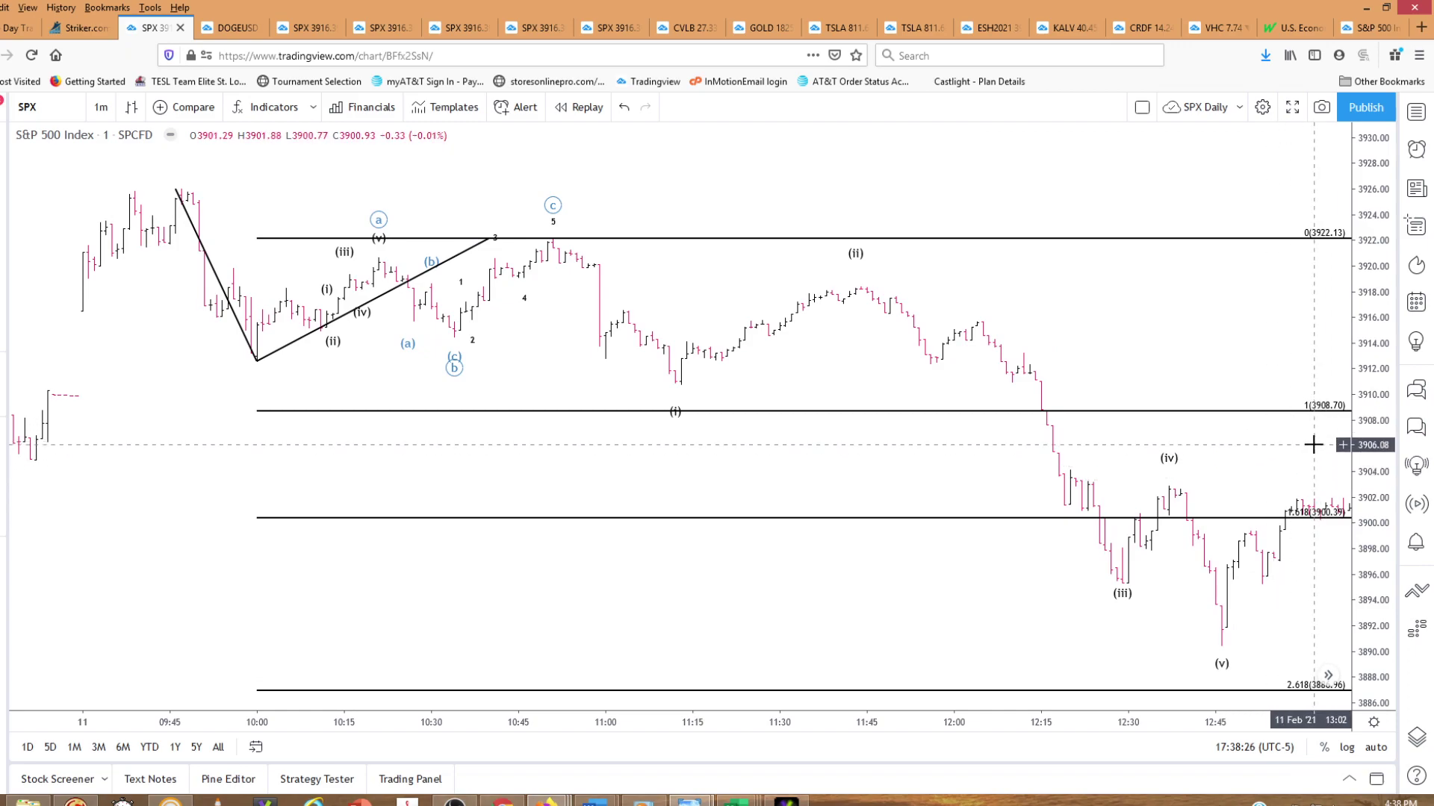
pyautogui.scroll(-2, 1314, 445)
pyautogui.scroll(-2, 1314, 445)
pyautogui.moveTo(1313, 445); pyautogui.dragTo(1114, 466)
pyautogui.scroll(-3, 1113, 466)
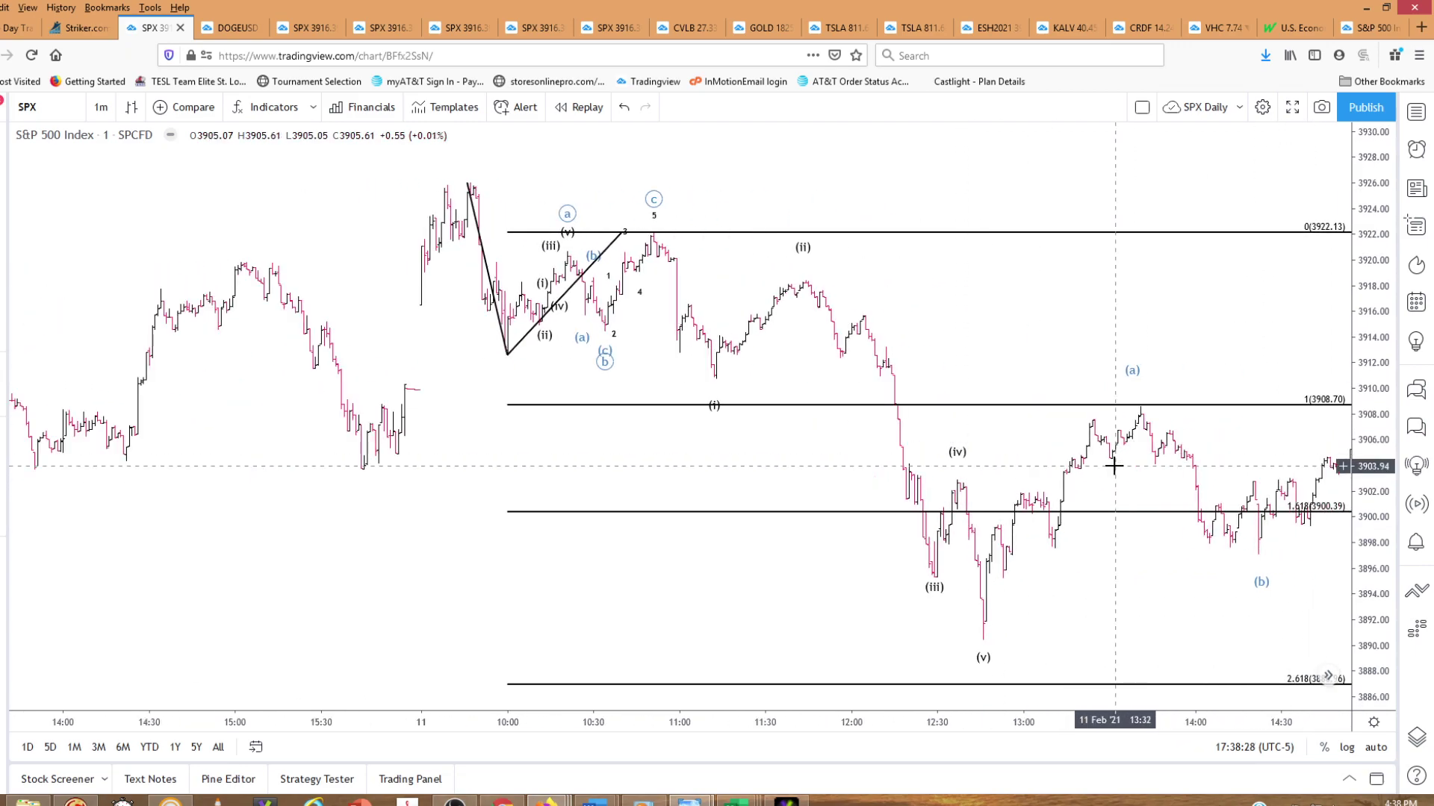
pyautogui.scroll(-3, 1193, 557)
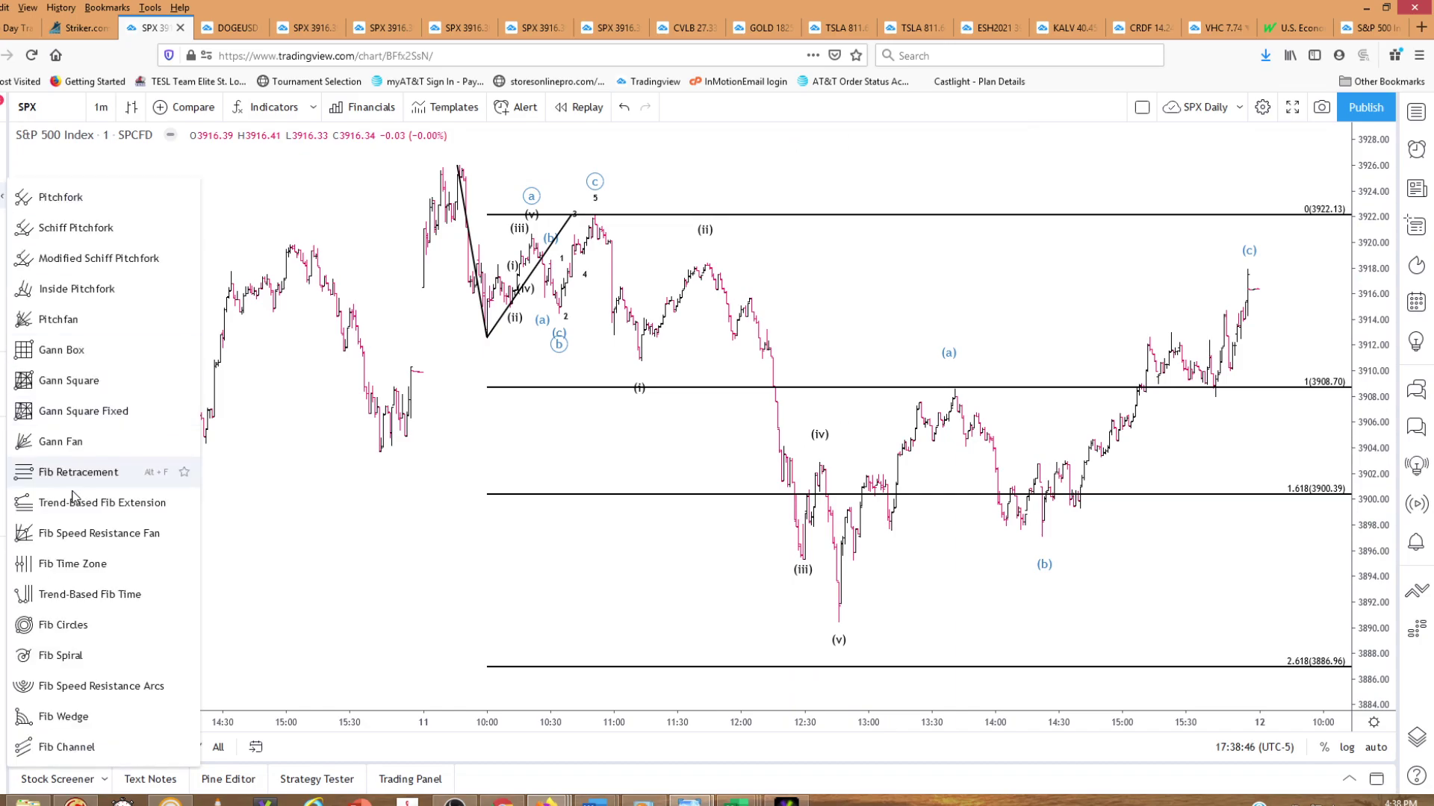
pyautogui.click(99, 473)
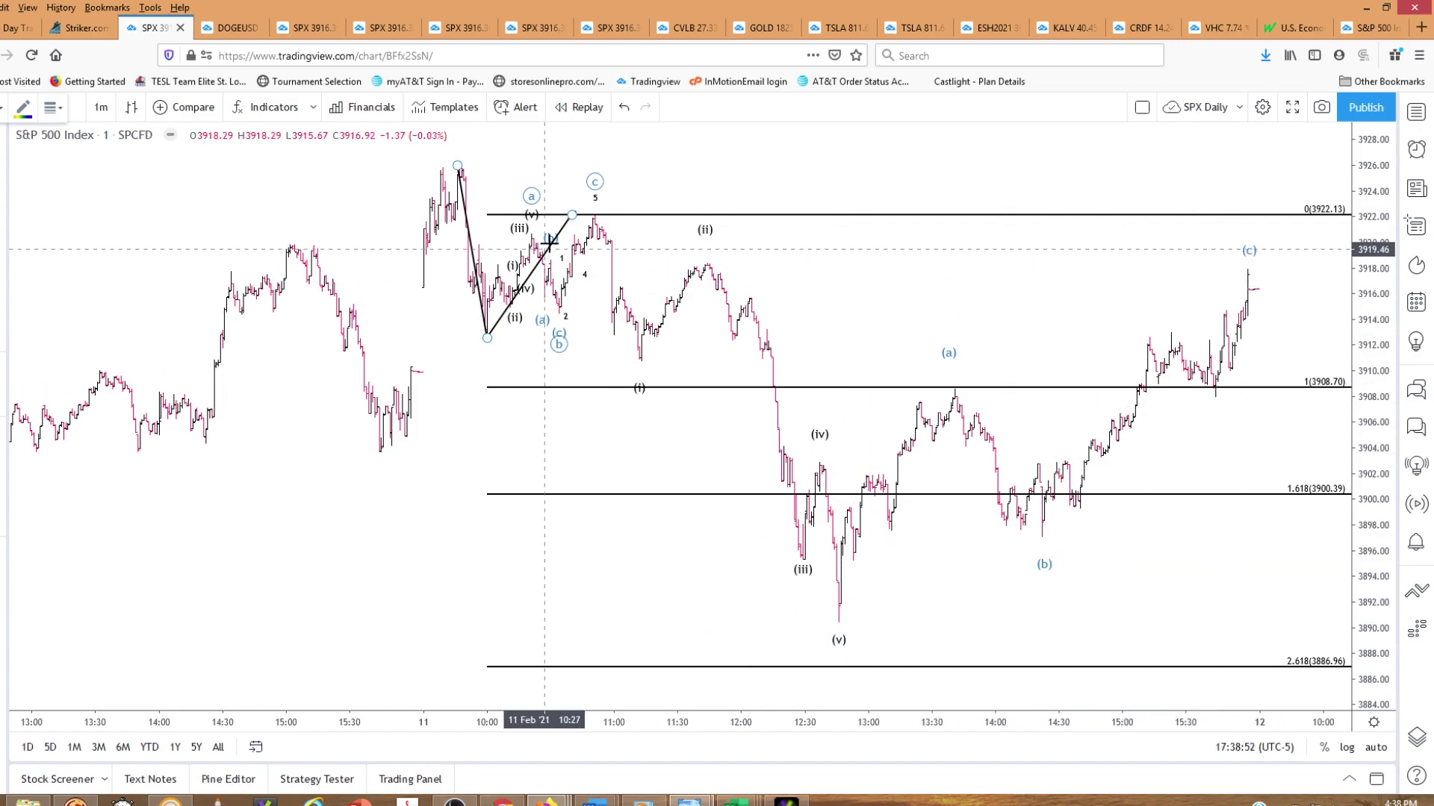
pyautogui.click(600, 214)
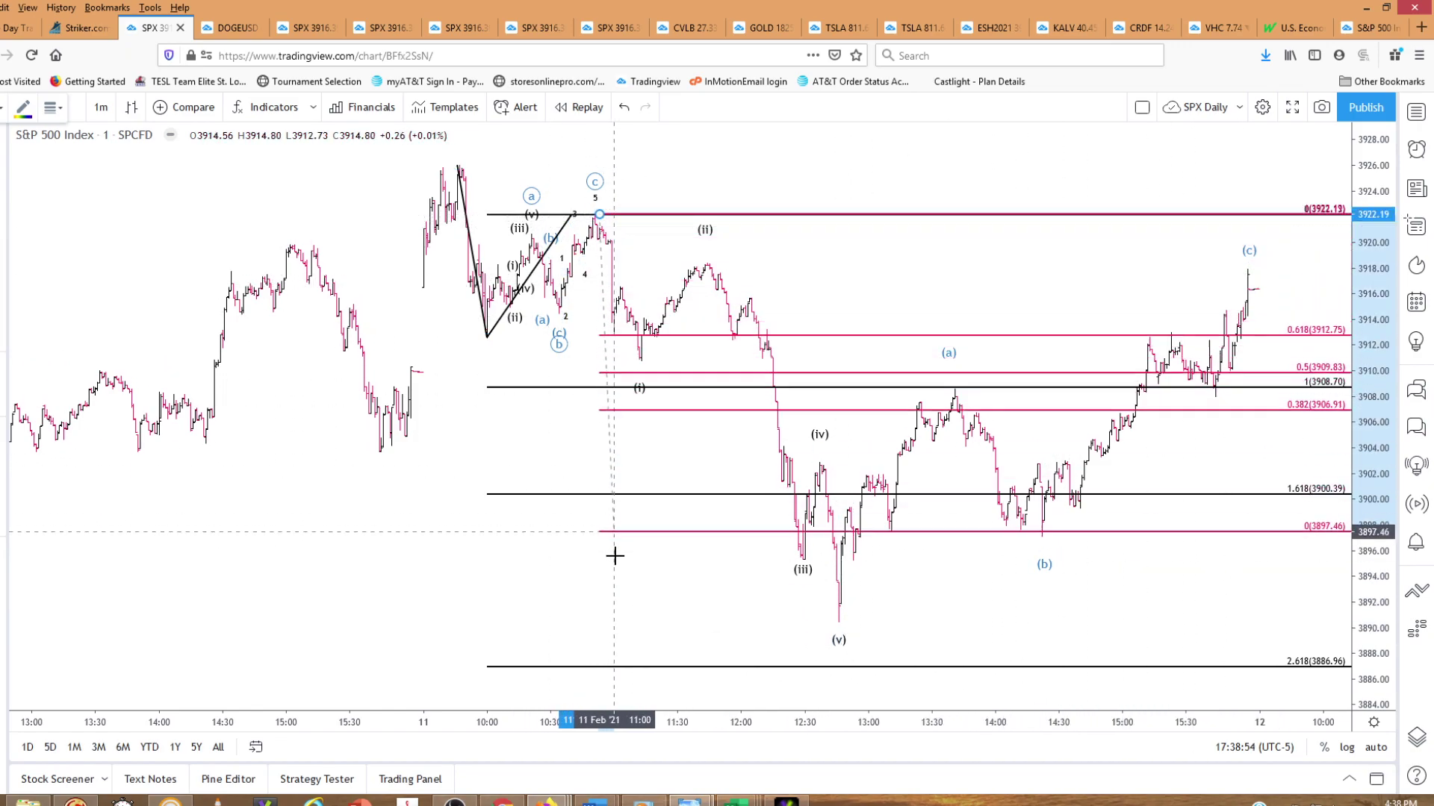
pyautogui.click(604, 623)
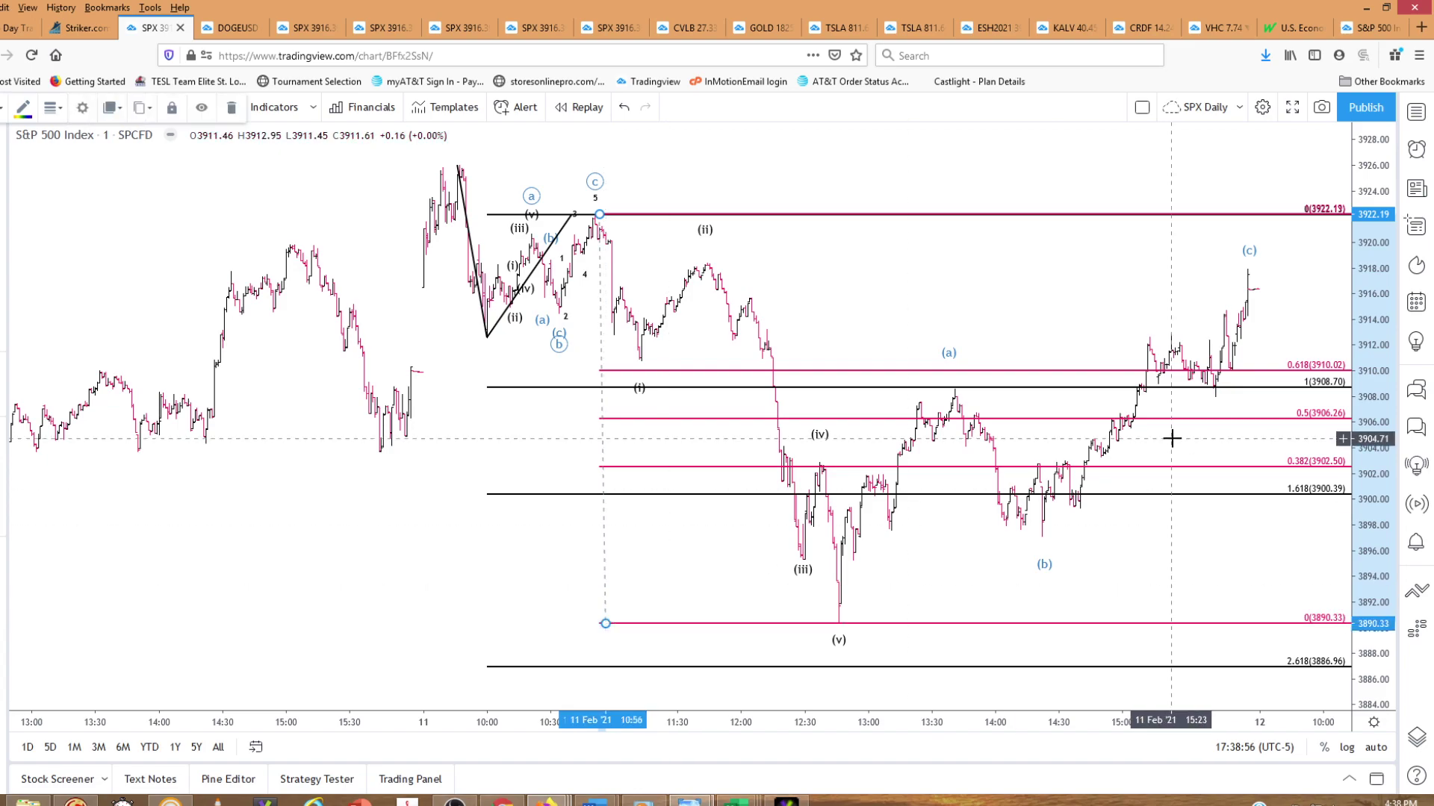
# Enable the 0.786 level on the Fib Retracement of the (i) to (v) decline
pyautogui.rightClick(1098, 379)
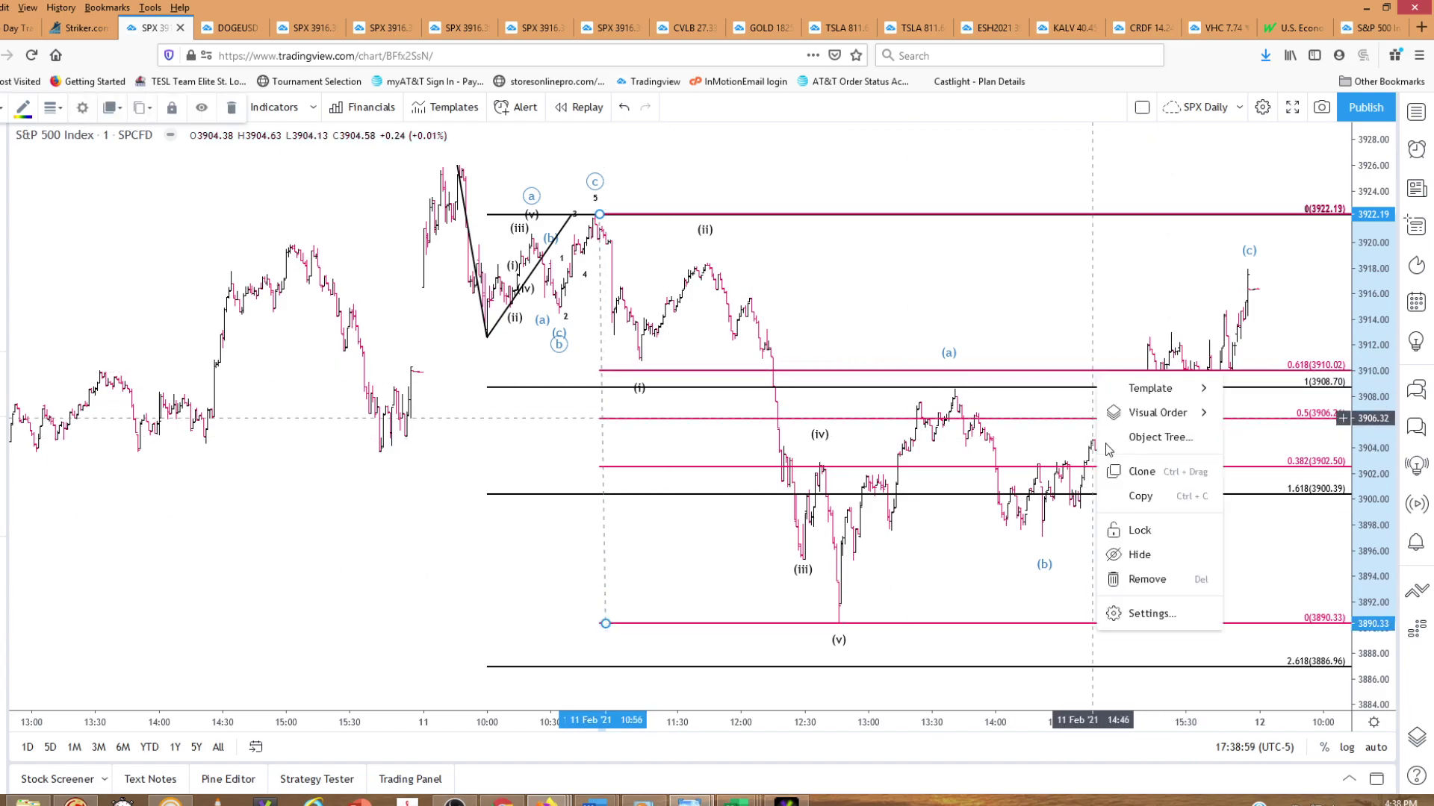
pyautogui.click(1156, 619)
pyautogui.click(715, 435)
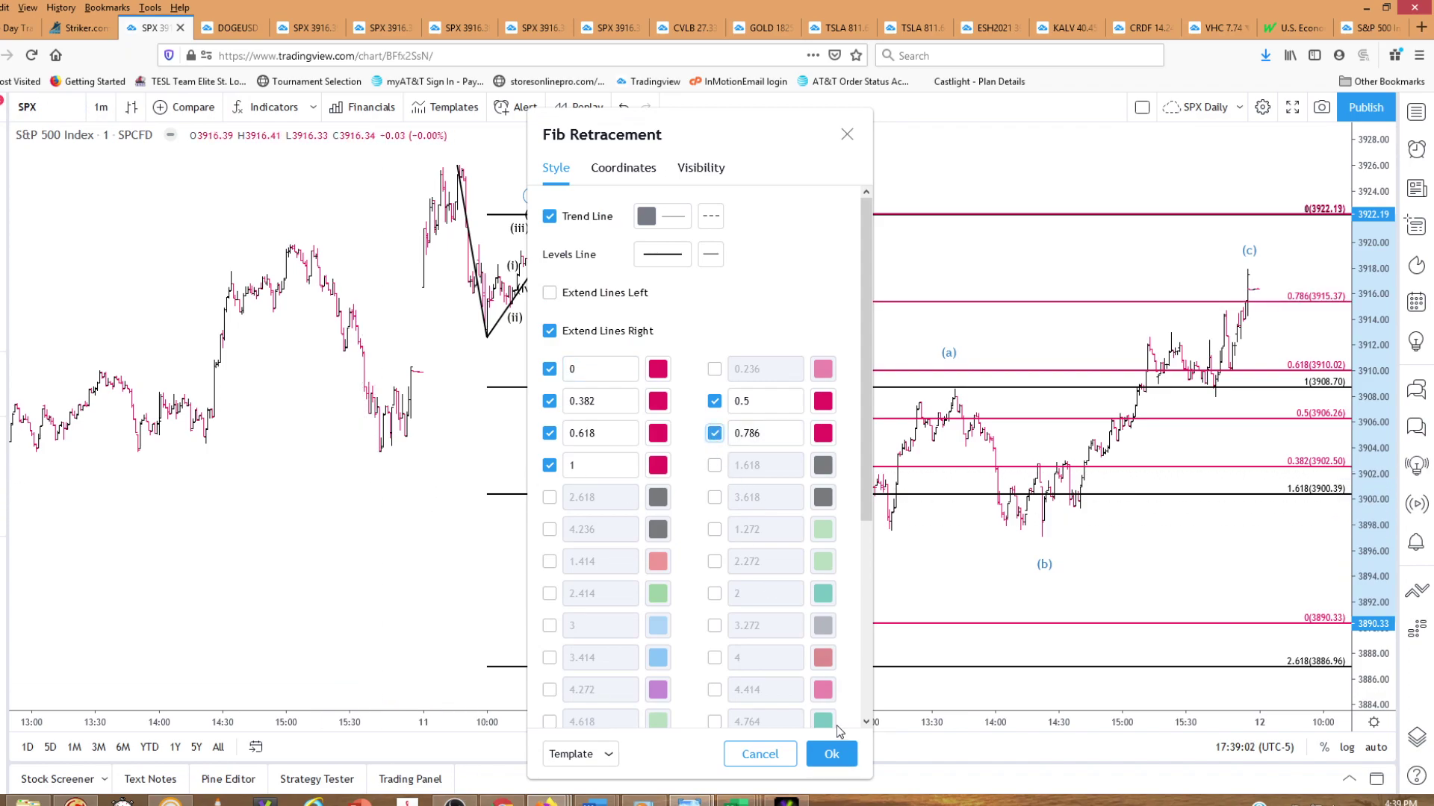
pyautogui.click(831, 755)
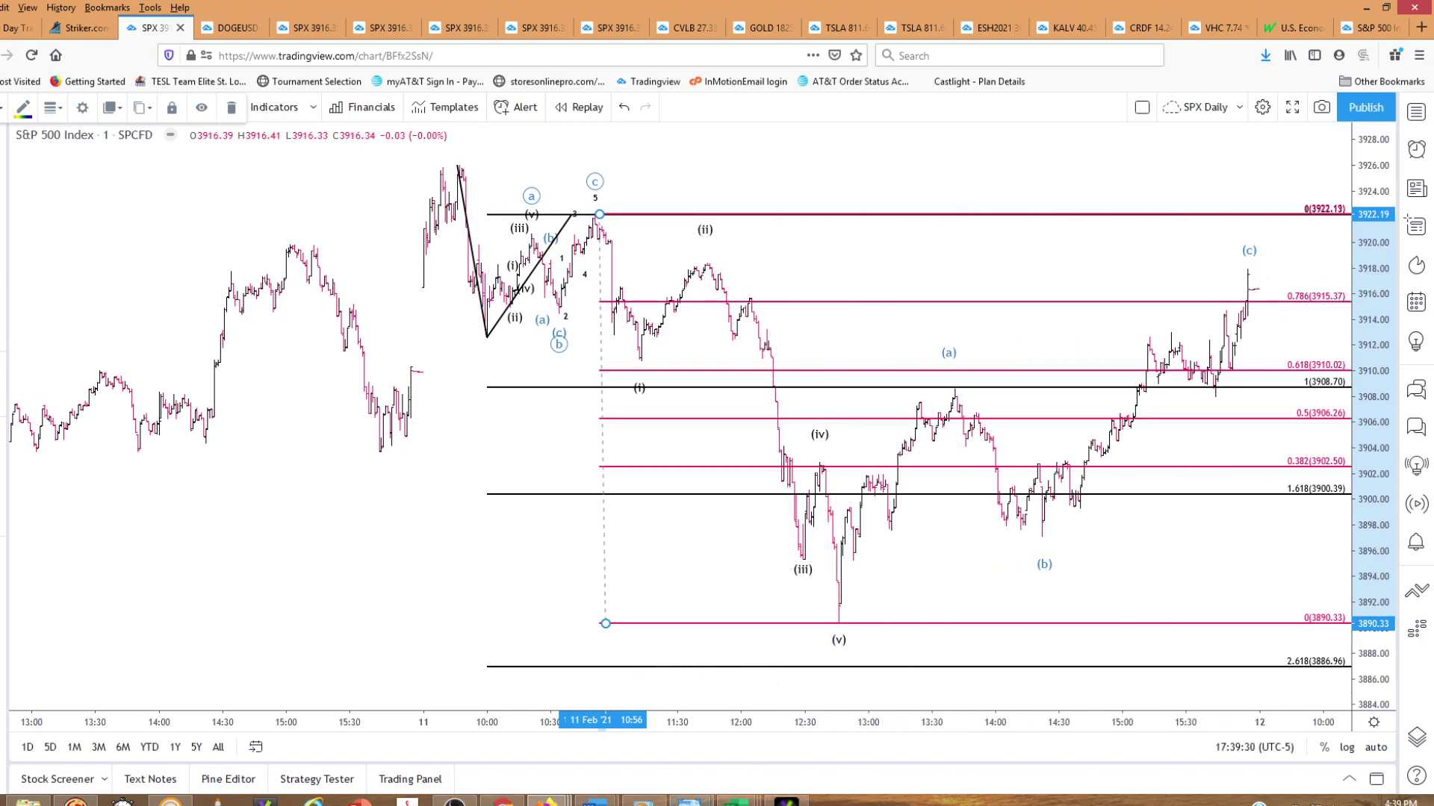
# Switch to Windows Photo Viewer to examine the S&P 021121 five-minute chart's wave labels and targets, and minimise it
pyautogui.moveTo(690, 802)
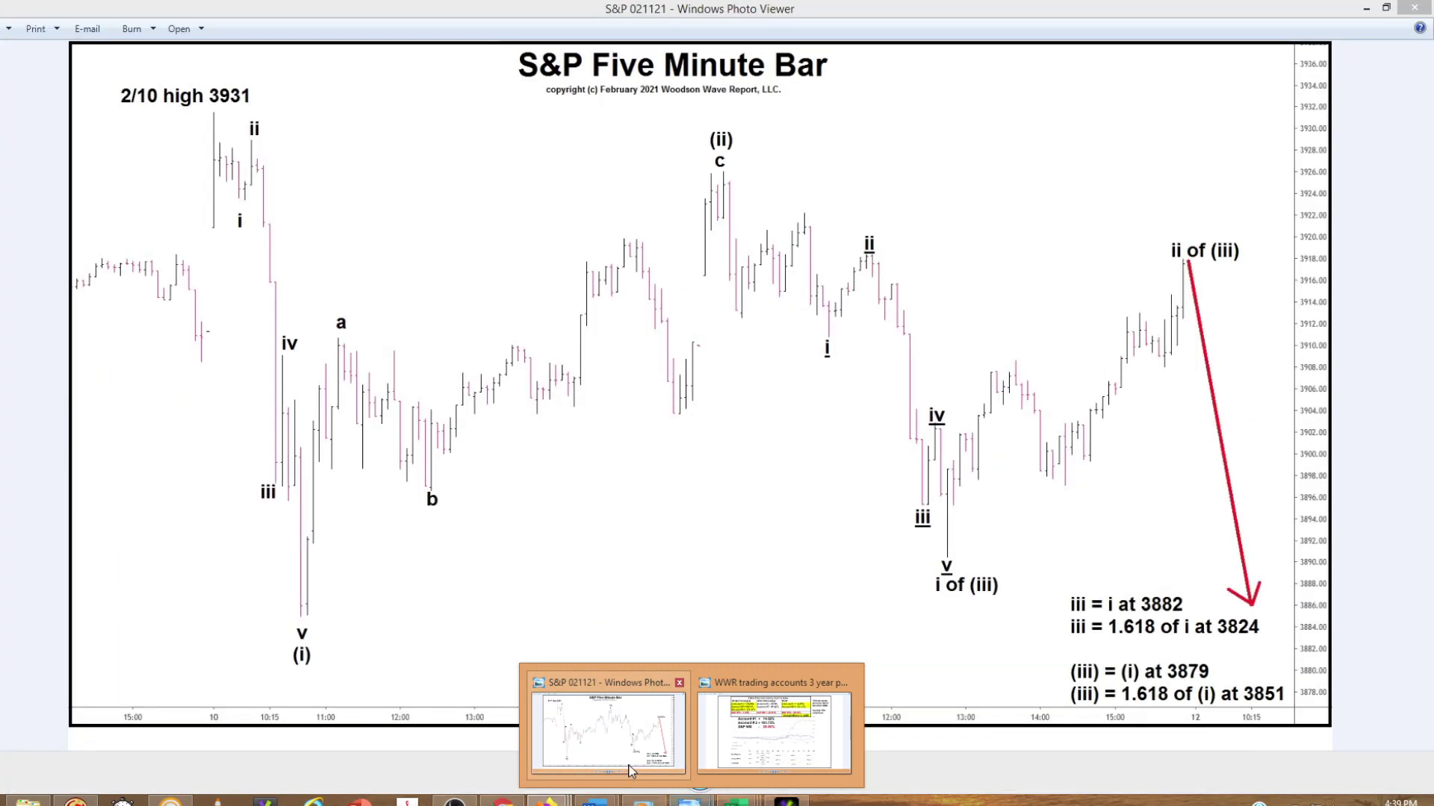
pyautogui.click(629, 768)
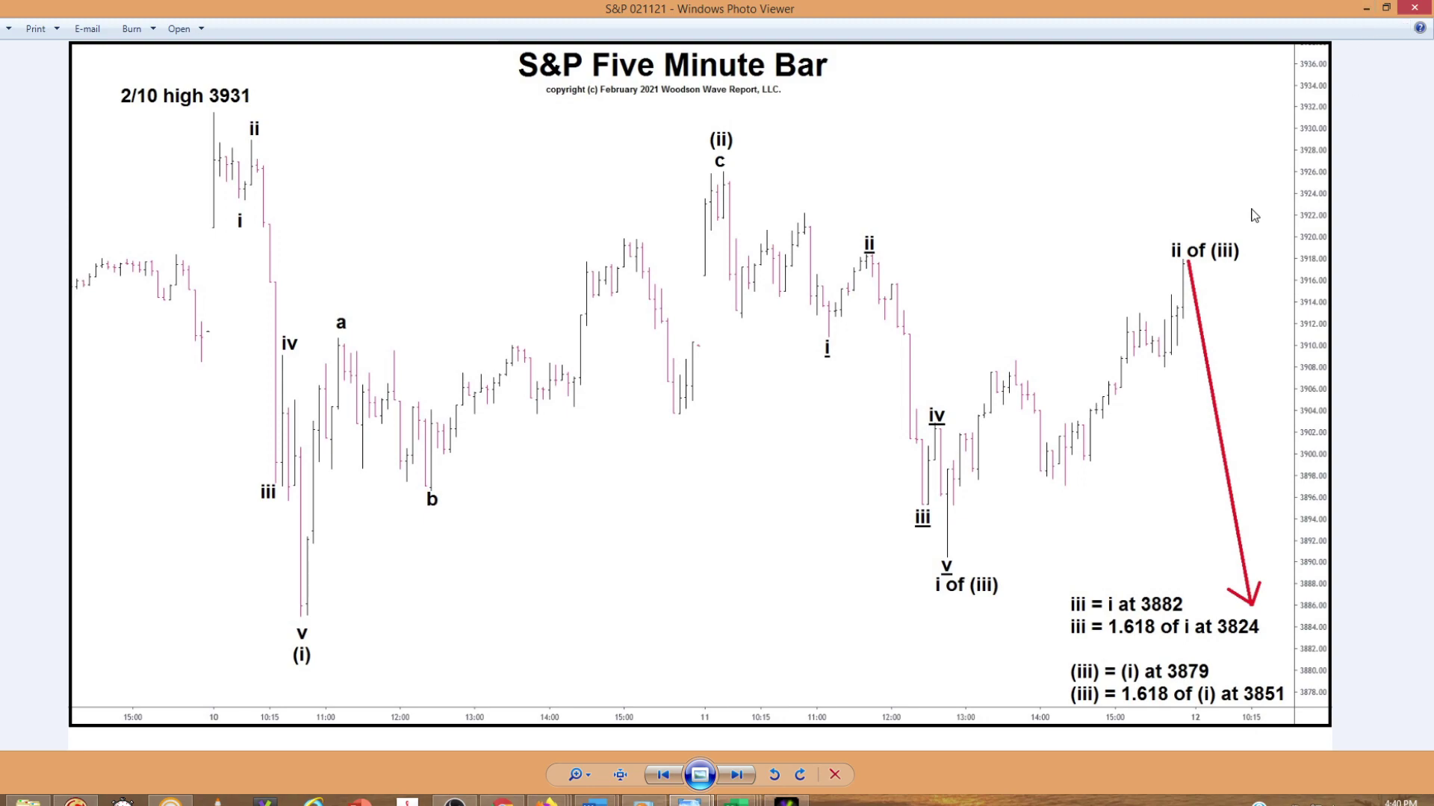
pyautogui.click(1367, 9)
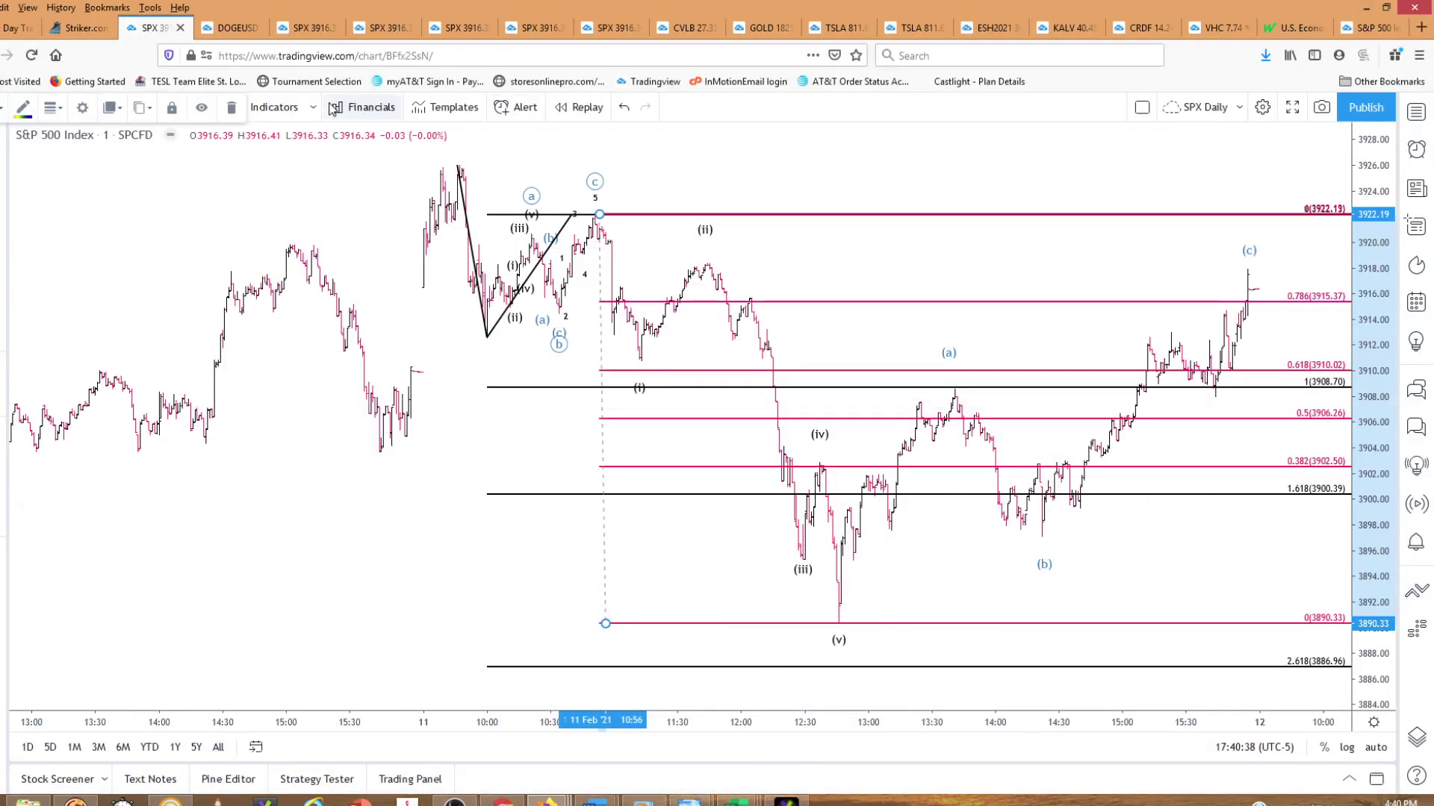
# Switch to the DOGEUSD chart and draw a Trend-Based Fib Extension from the 27 Jan low at 0.00757712 to 0.07363272, projected from 0.02214323
pyautogui.click(224, 28)
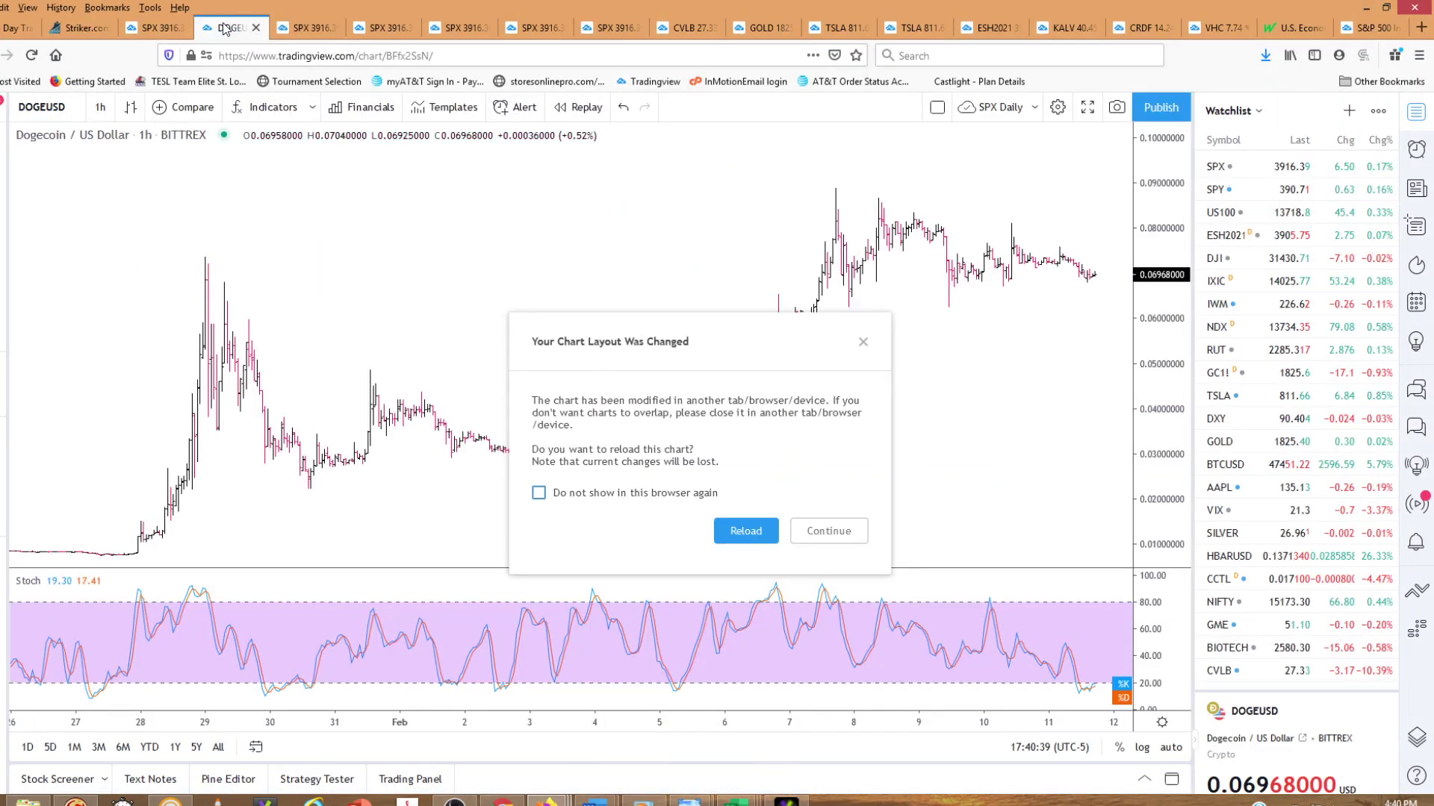
pyautogui.click(863, 344)
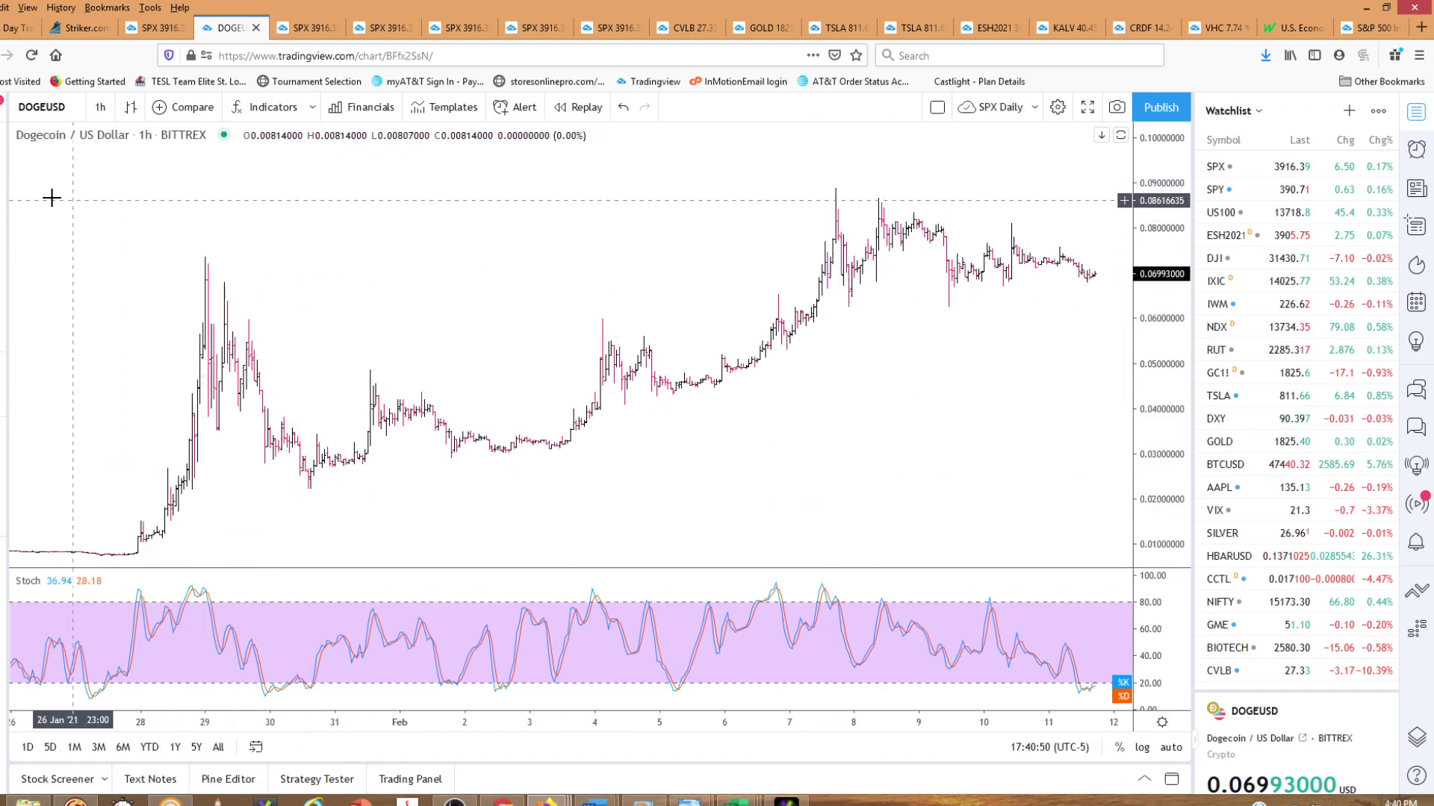
pyautogui.click(4, 217)
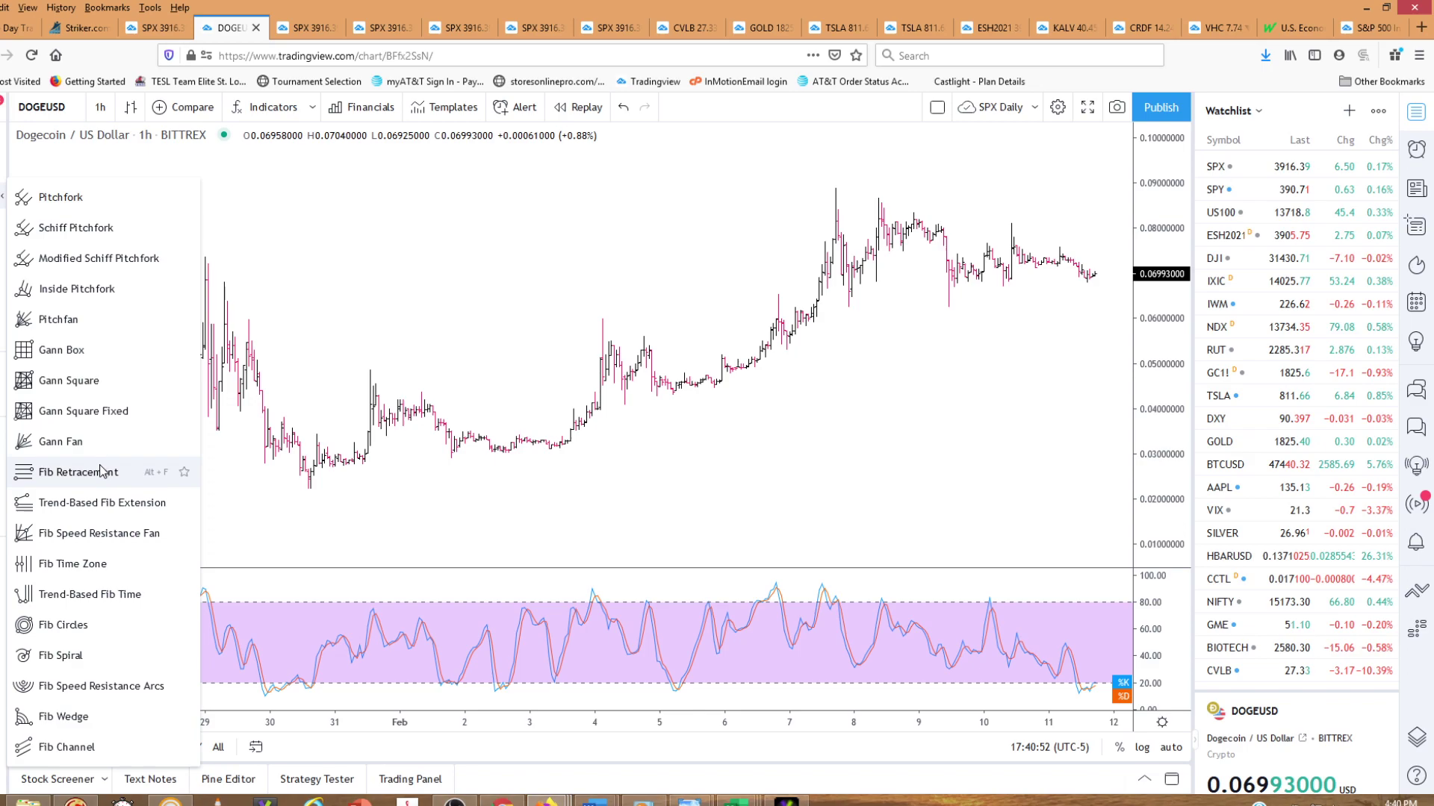
pyautogui.click(115, 503)
pyautogui.click(132, 555)
pyautogui.click(206, 257)
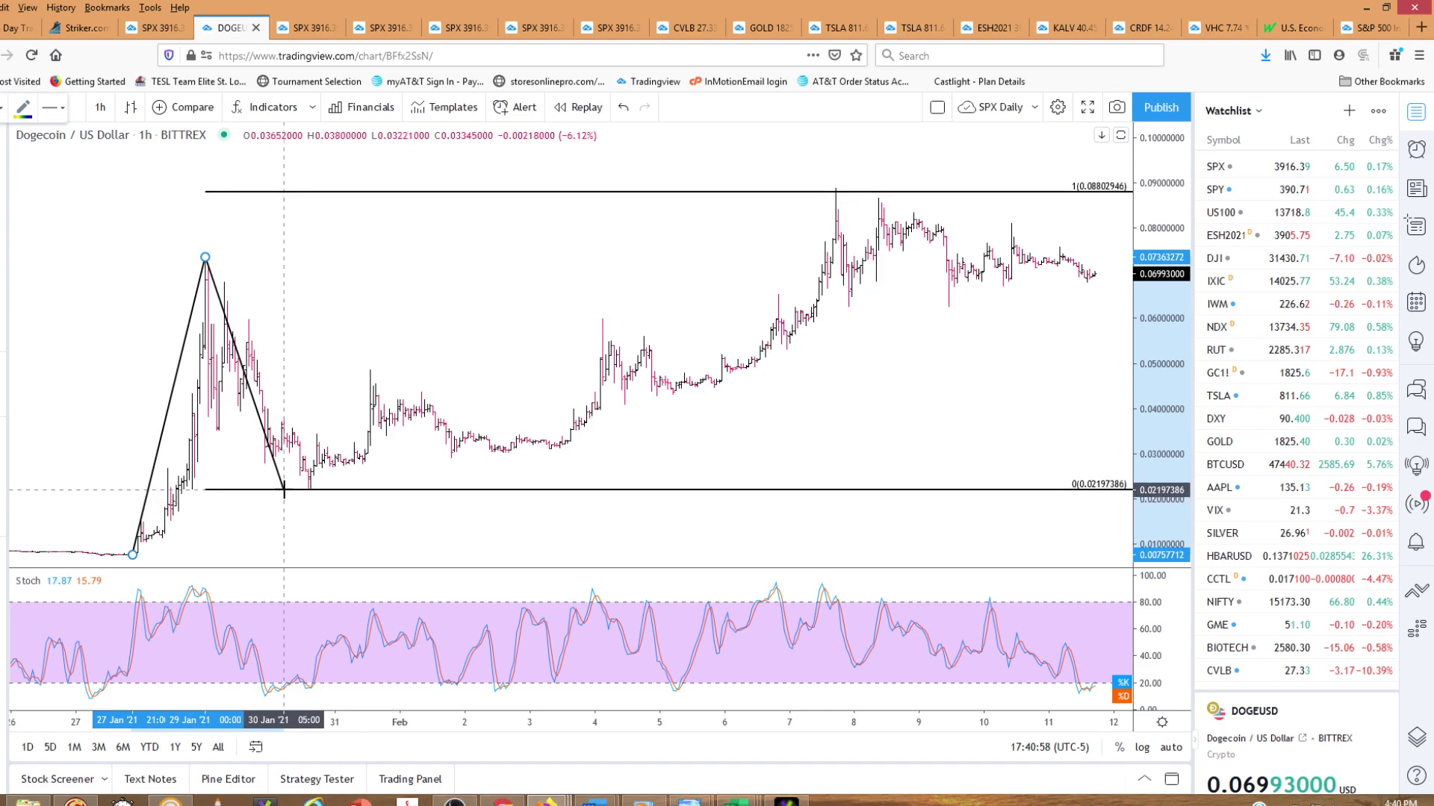
pyautogui.click(284, 490)
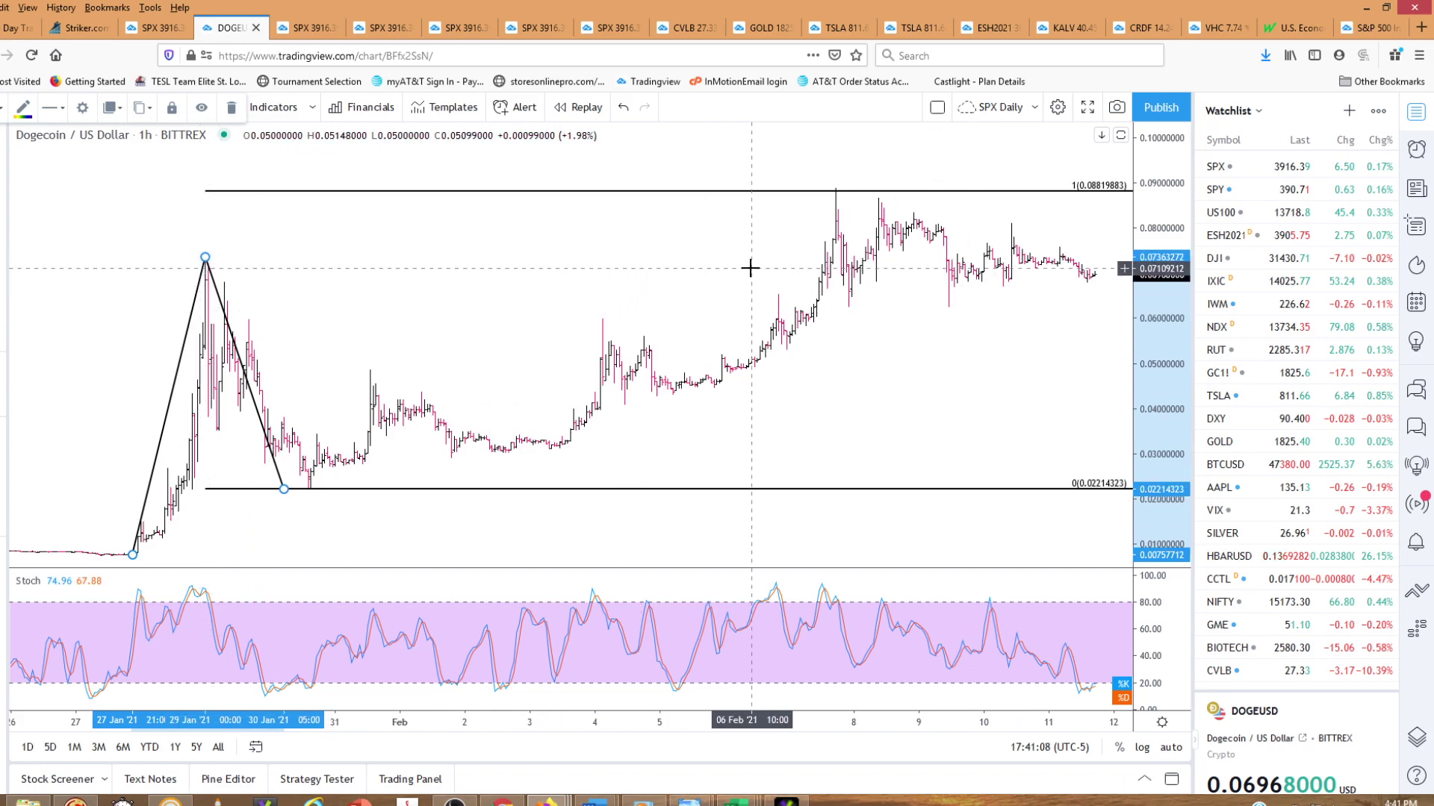
pyautogui.click(1031, 432)
# Draw a trend line along the falling Dogecoin highs from 8 Feb 08:00 at 0.08664638 to 12 Feb 00:00 at 0.07750760
pyautogui.moveTo(1168, 174); pyautogui.dragTo(1169, 381)
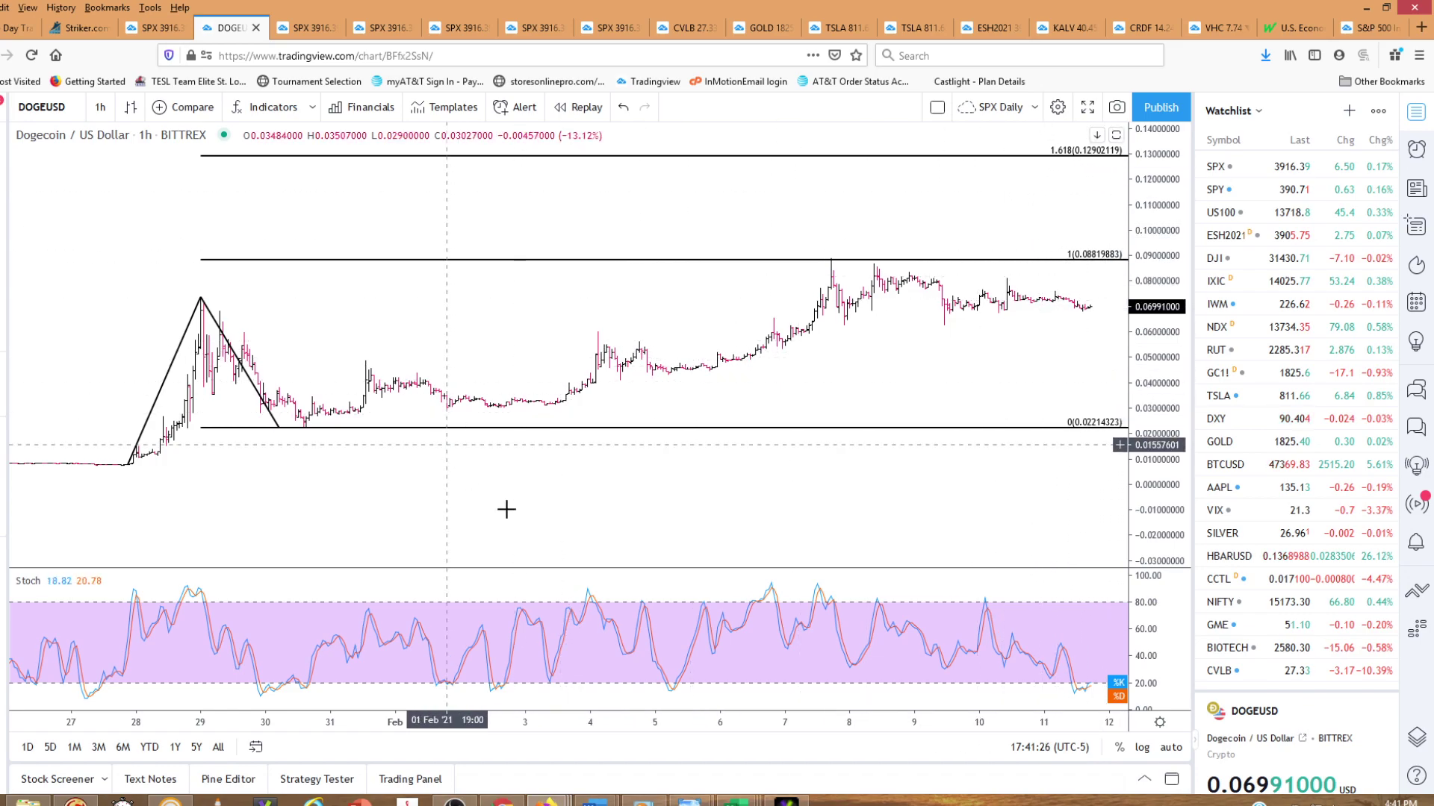
pyautogui.moveTo(590, 472); pyautogui.dragTo(586, 505)
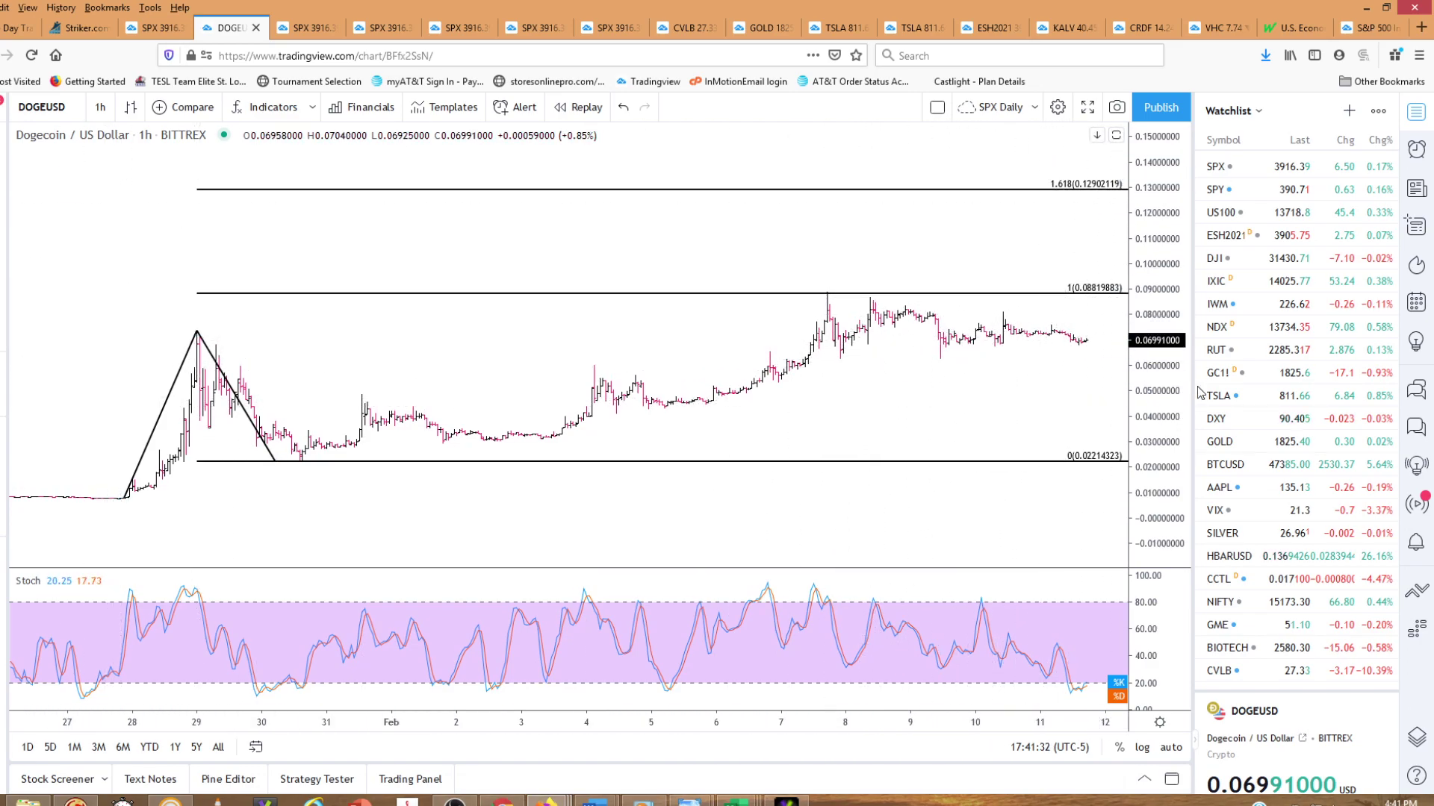
pyautogui.moveTo(1176, 354); pyautogui.dragTo(1177, 318)
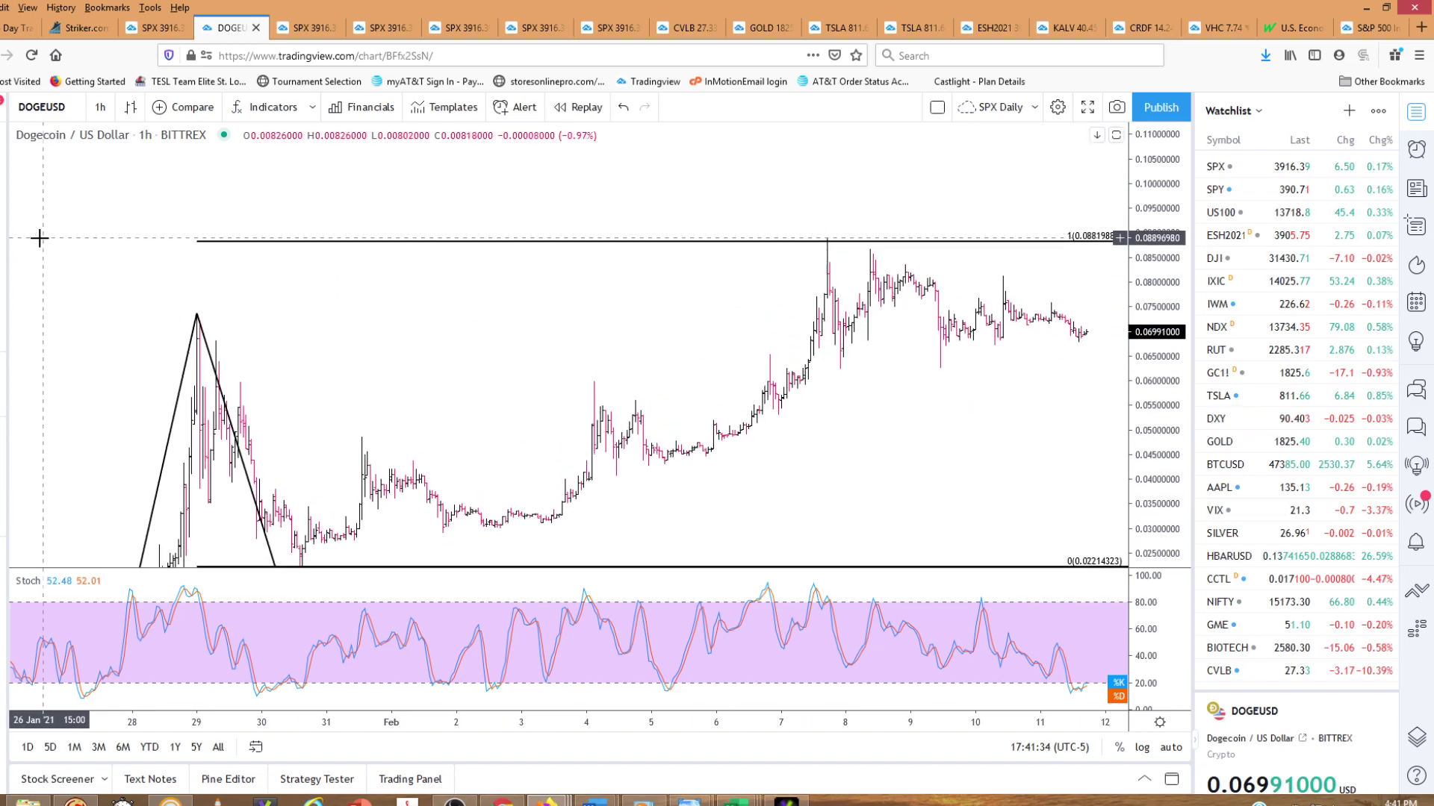
pyautogui.click(4, 176)
pyautogui.click(44, 173)
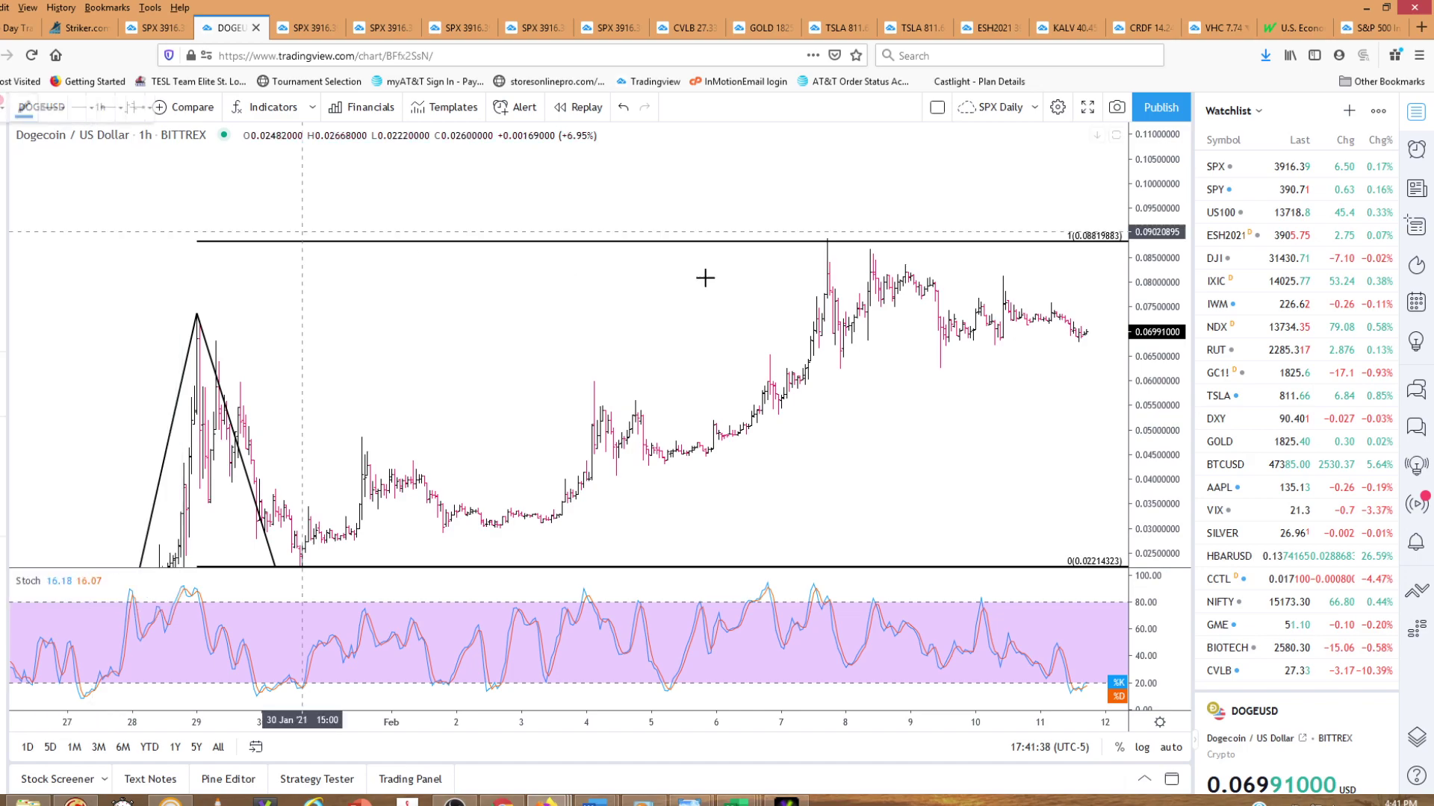
pyautogui.click(868, 249)
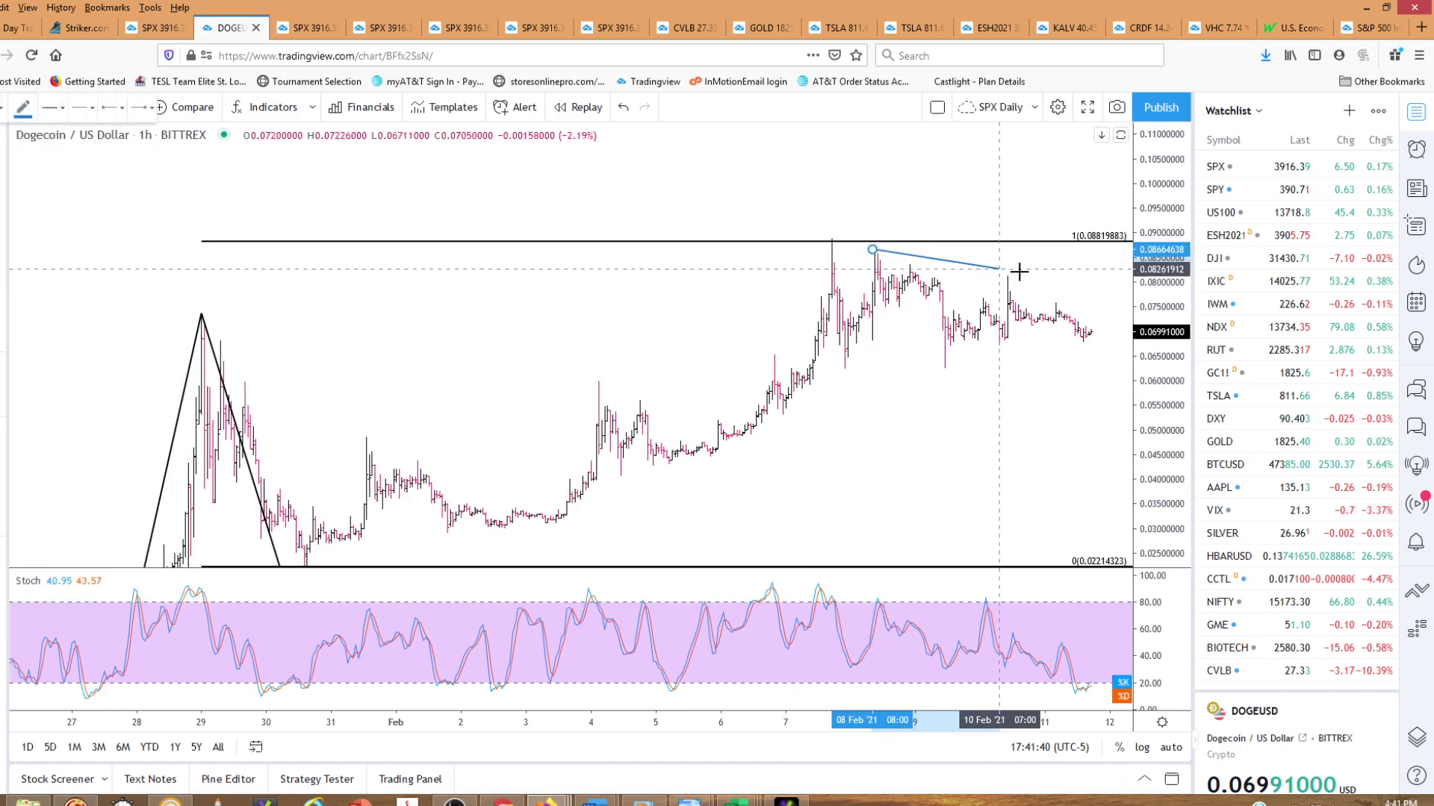
pyautogui.click(1110, 294)
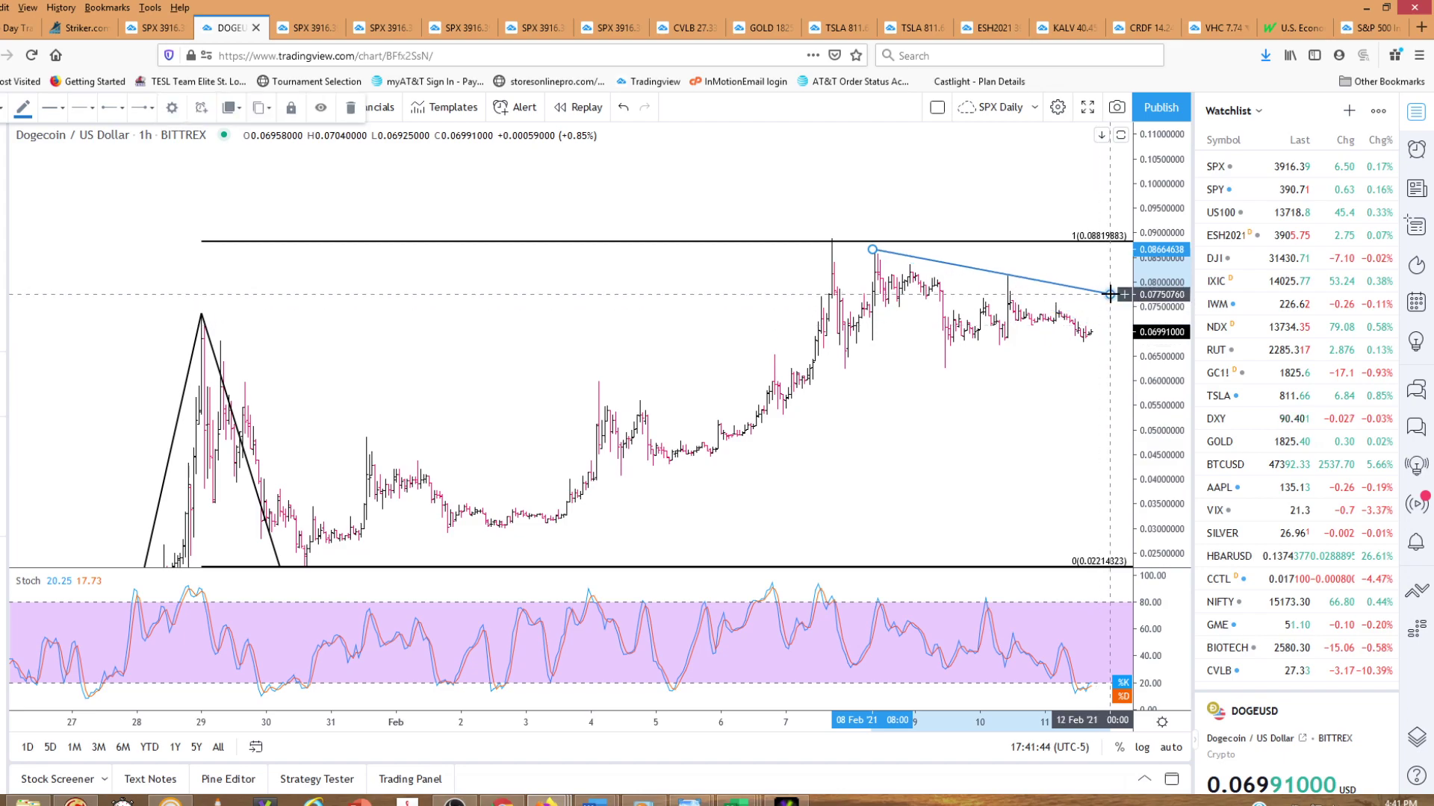
# Draw a trend line under the rising Dogecoin lows from 8 Feb 18:00 at 0.06124367 to 11 Feb 23:00 at 0.06867861
pyautogui.click(4, 203)
pyautogui.click(3, 172)
pyautogui.click(3, 170)
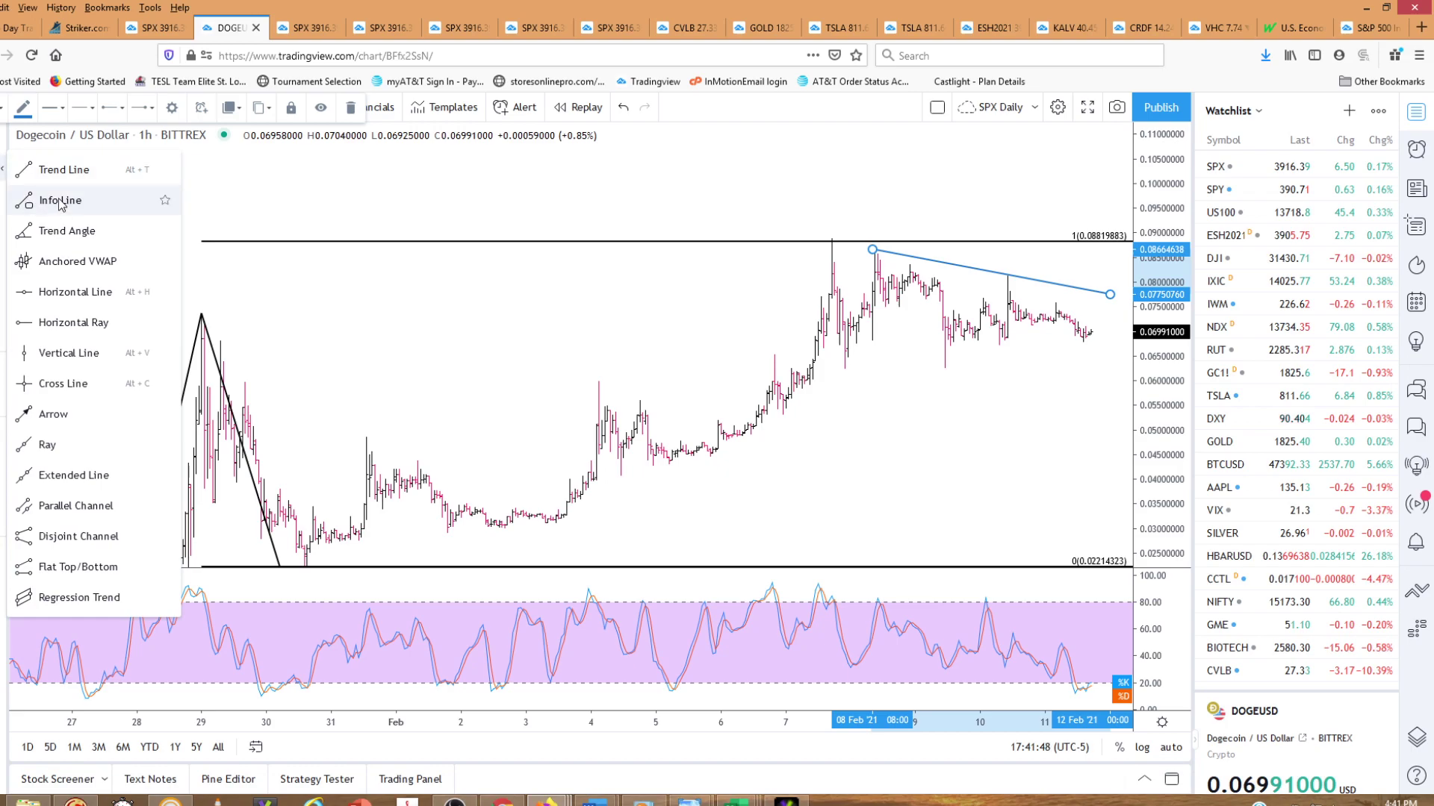
pyautogui.click(60, 170)
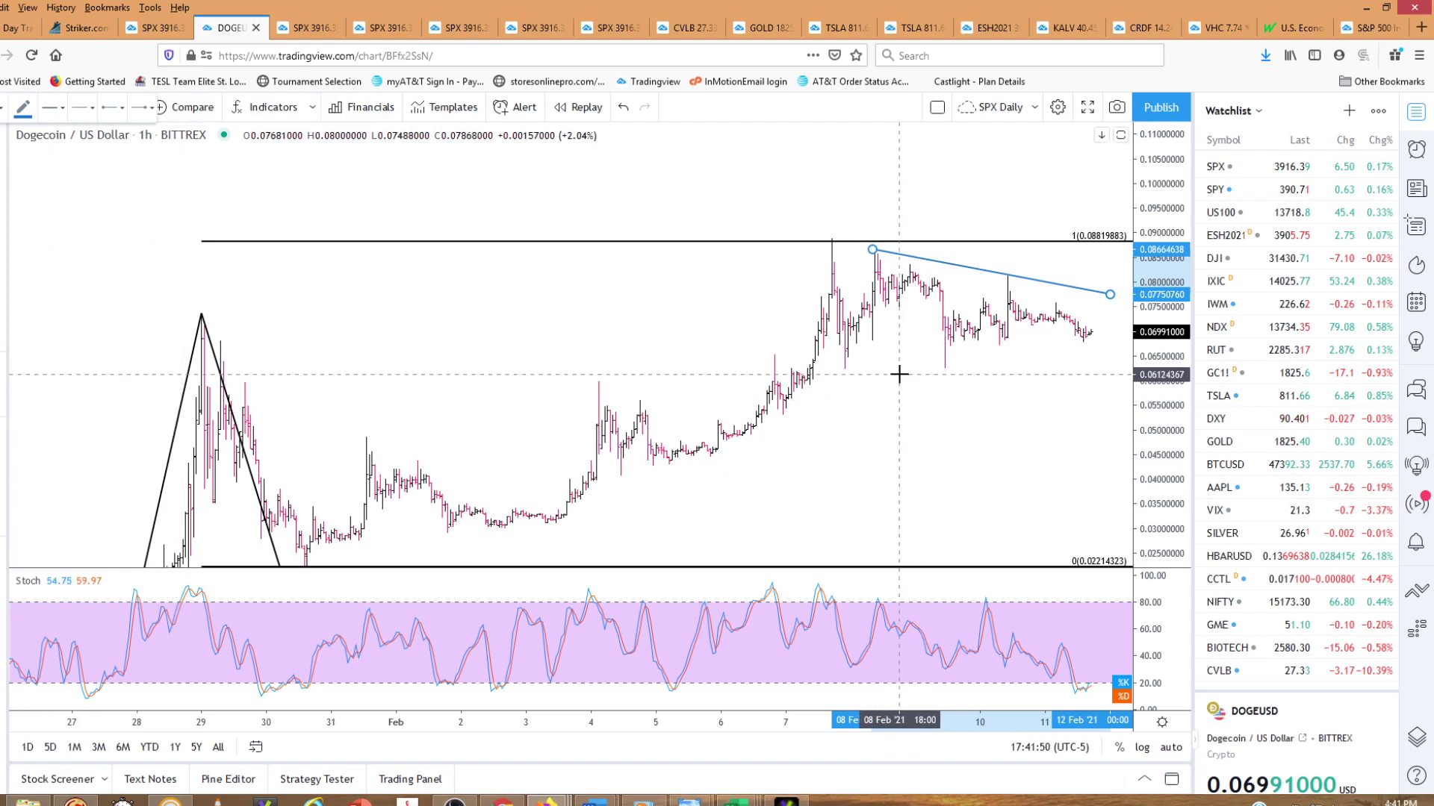
pyautogui.click(1107, 337)
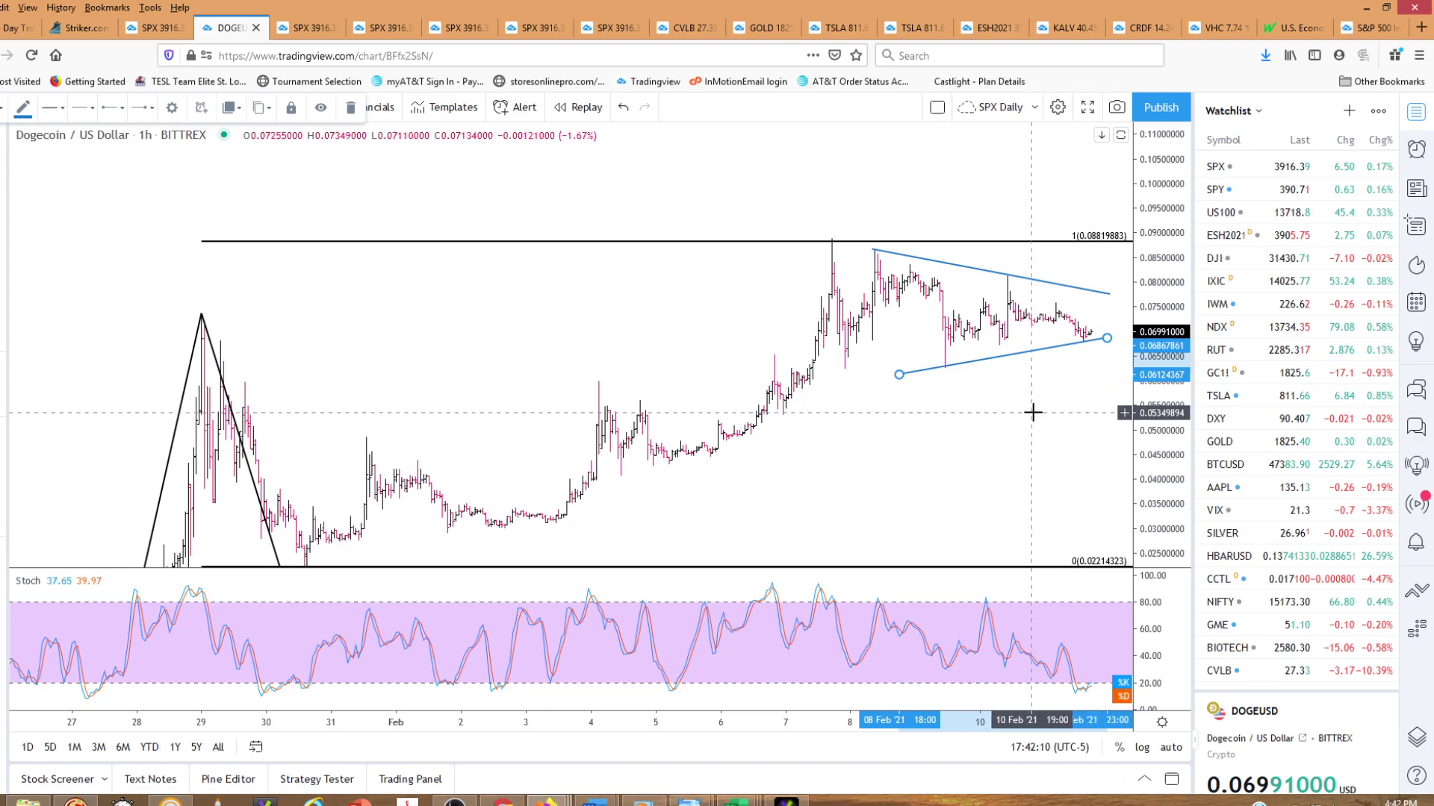
pyautogui.moveTo(864, 480); pyautogui.dragTo(856, 403)
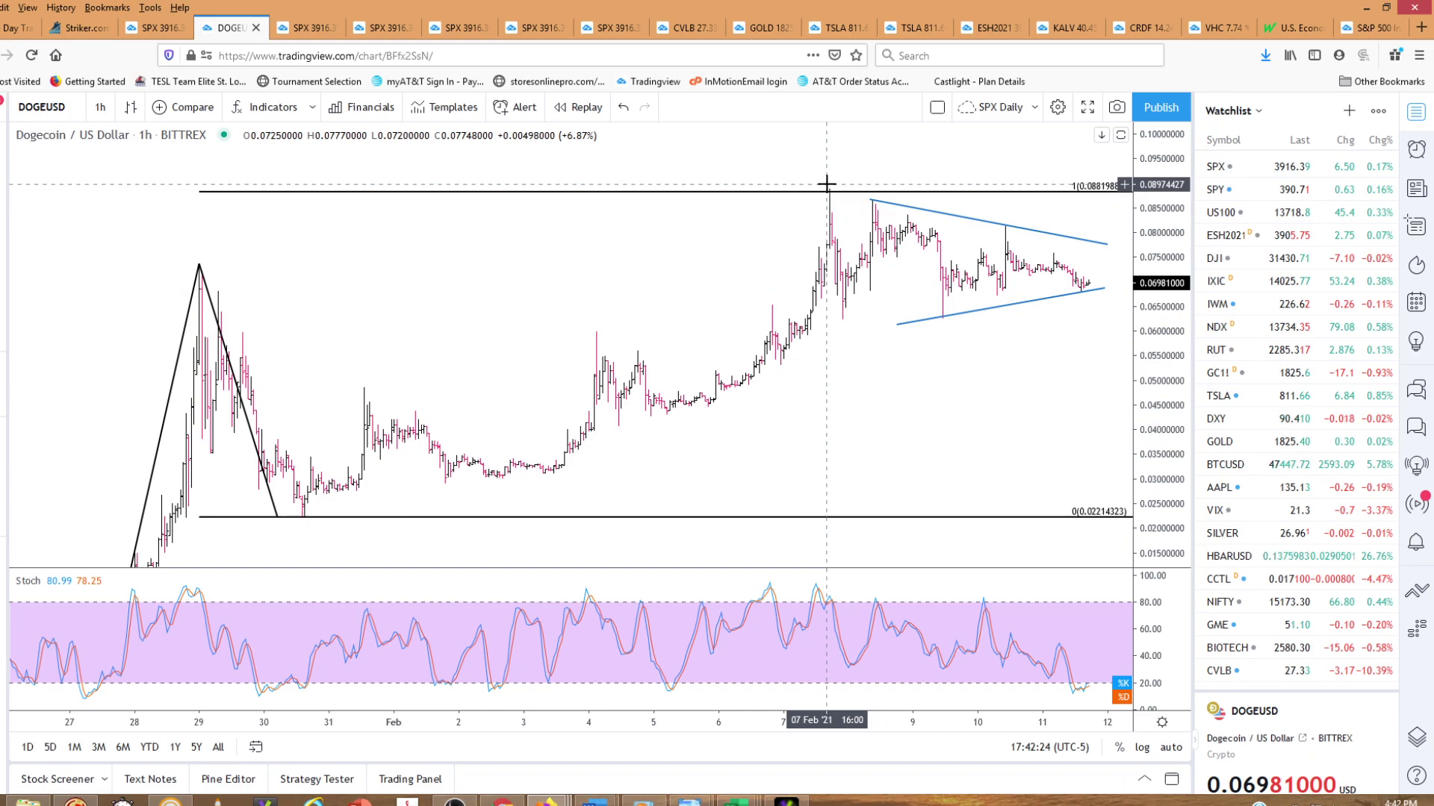
pyautogui.click(4, 201)
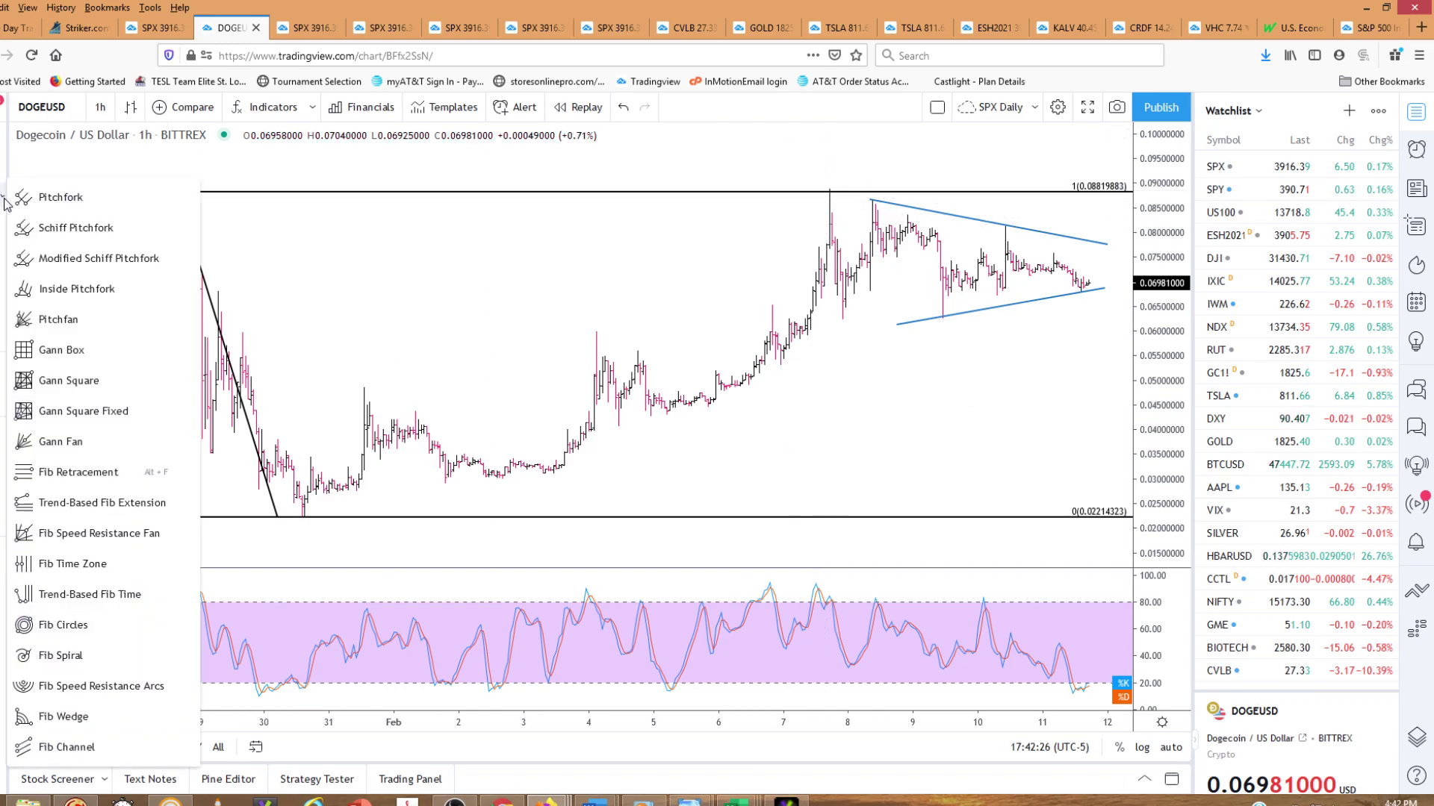
pyautogui.click(119, 471)
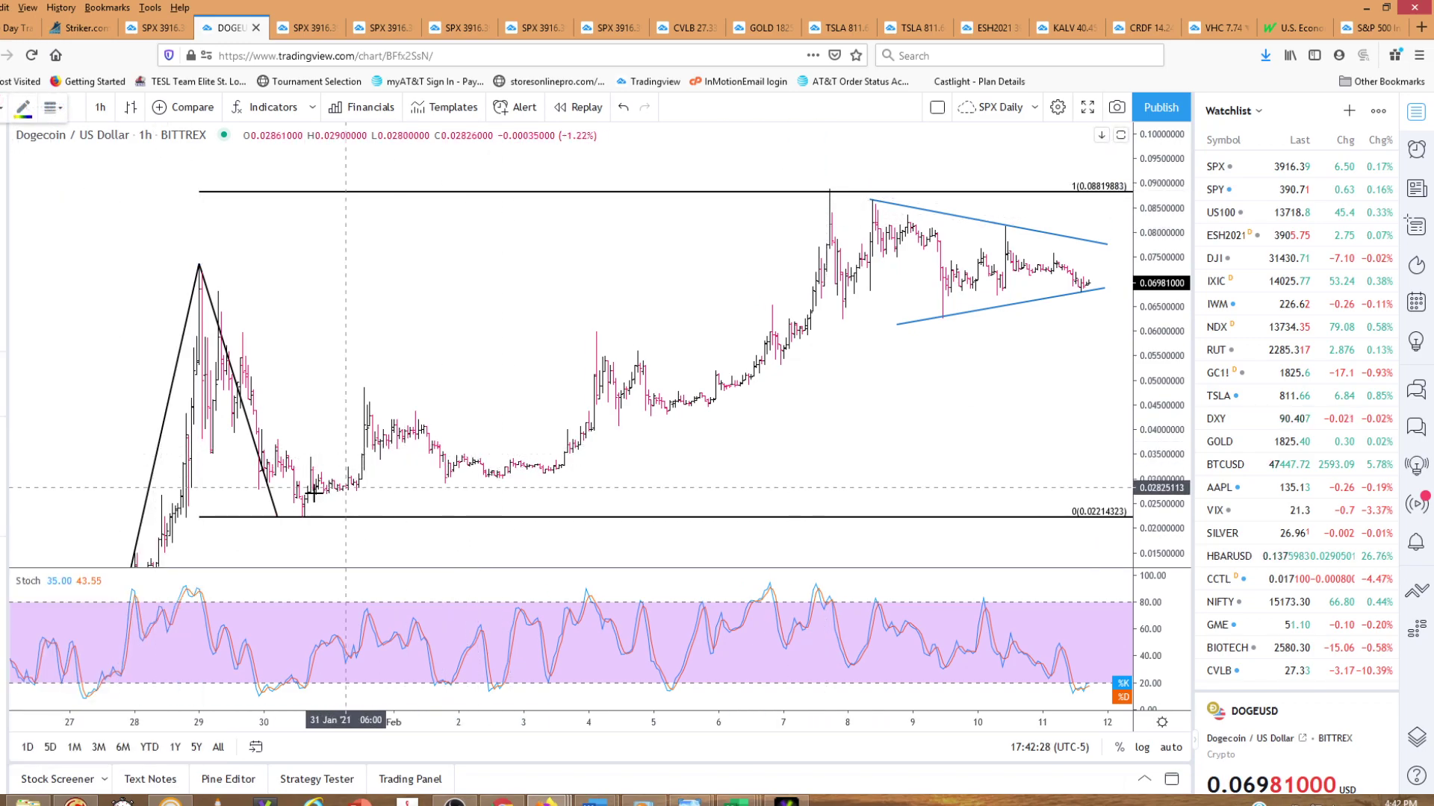
pyautogui.click(302, 518)
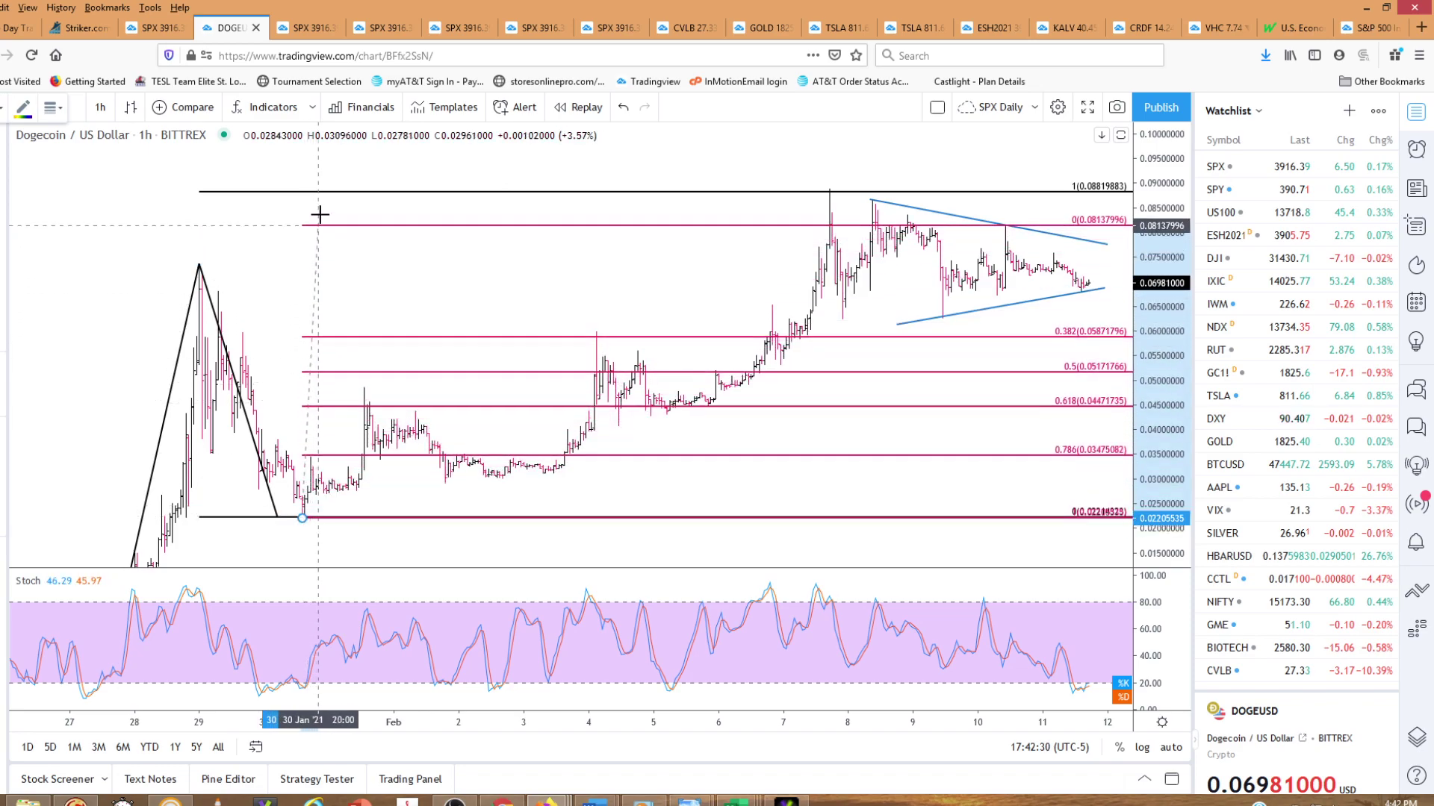
pyautogui.click(321, 187)
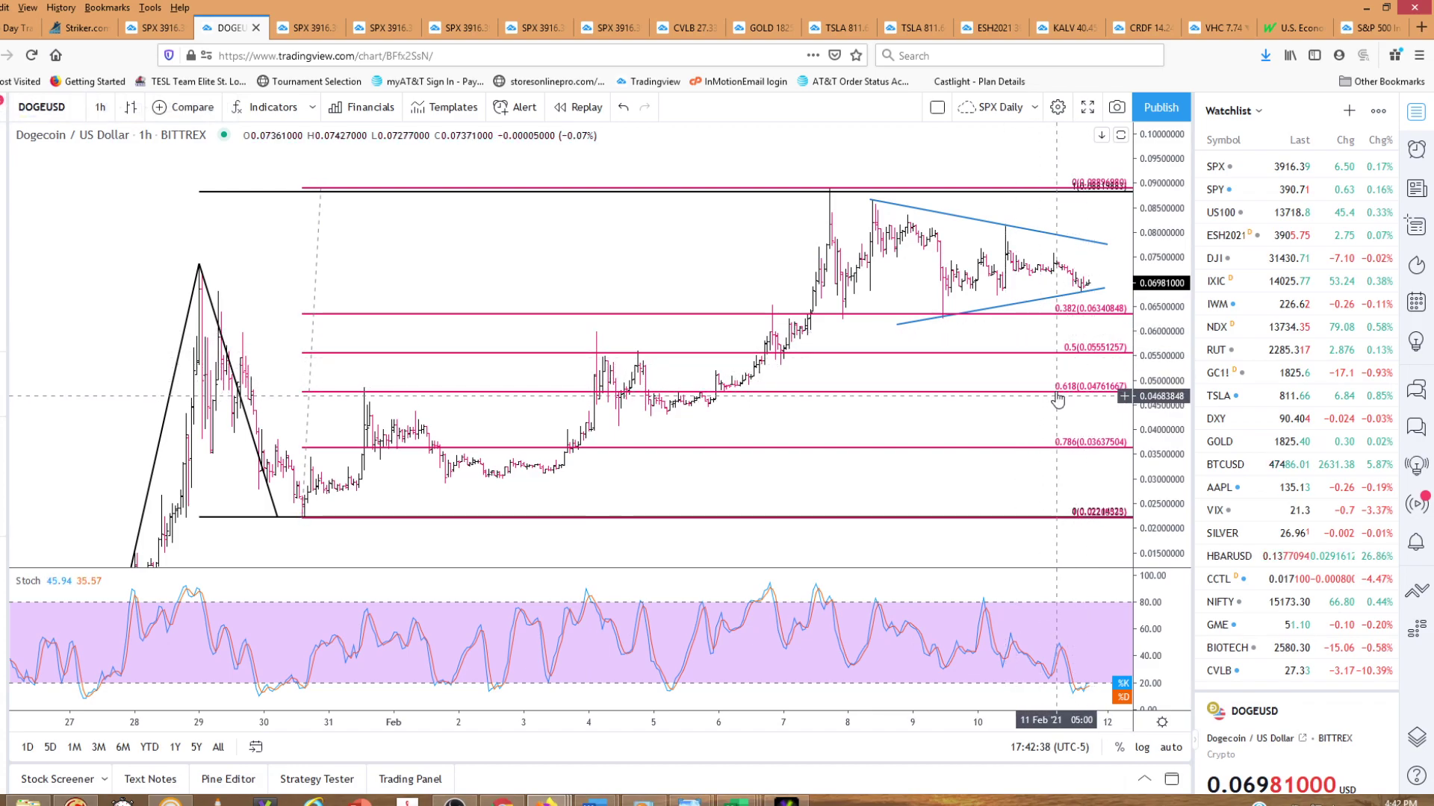
pyautogui.rightClick(1025, 453)
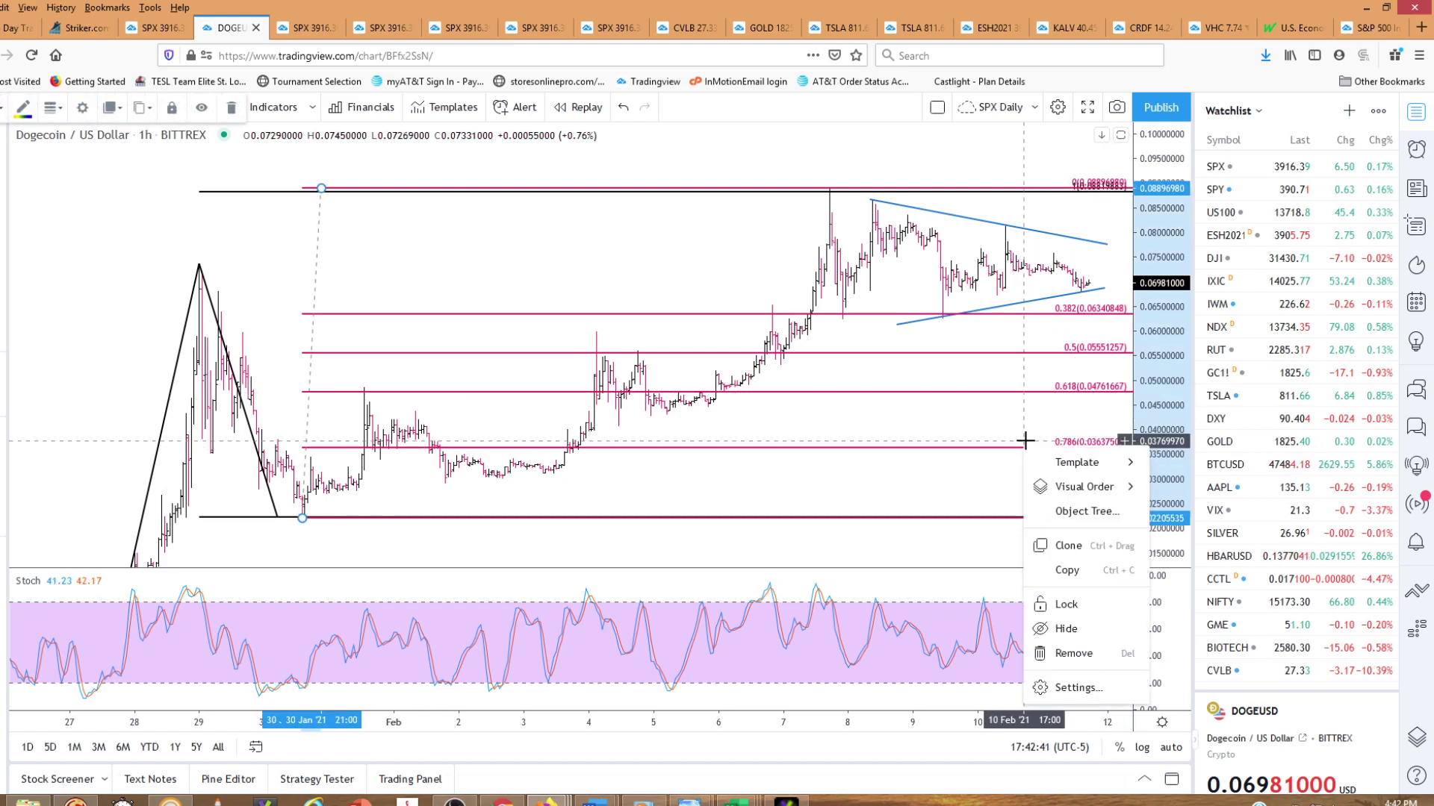
pyautogui.click(1085, 654)
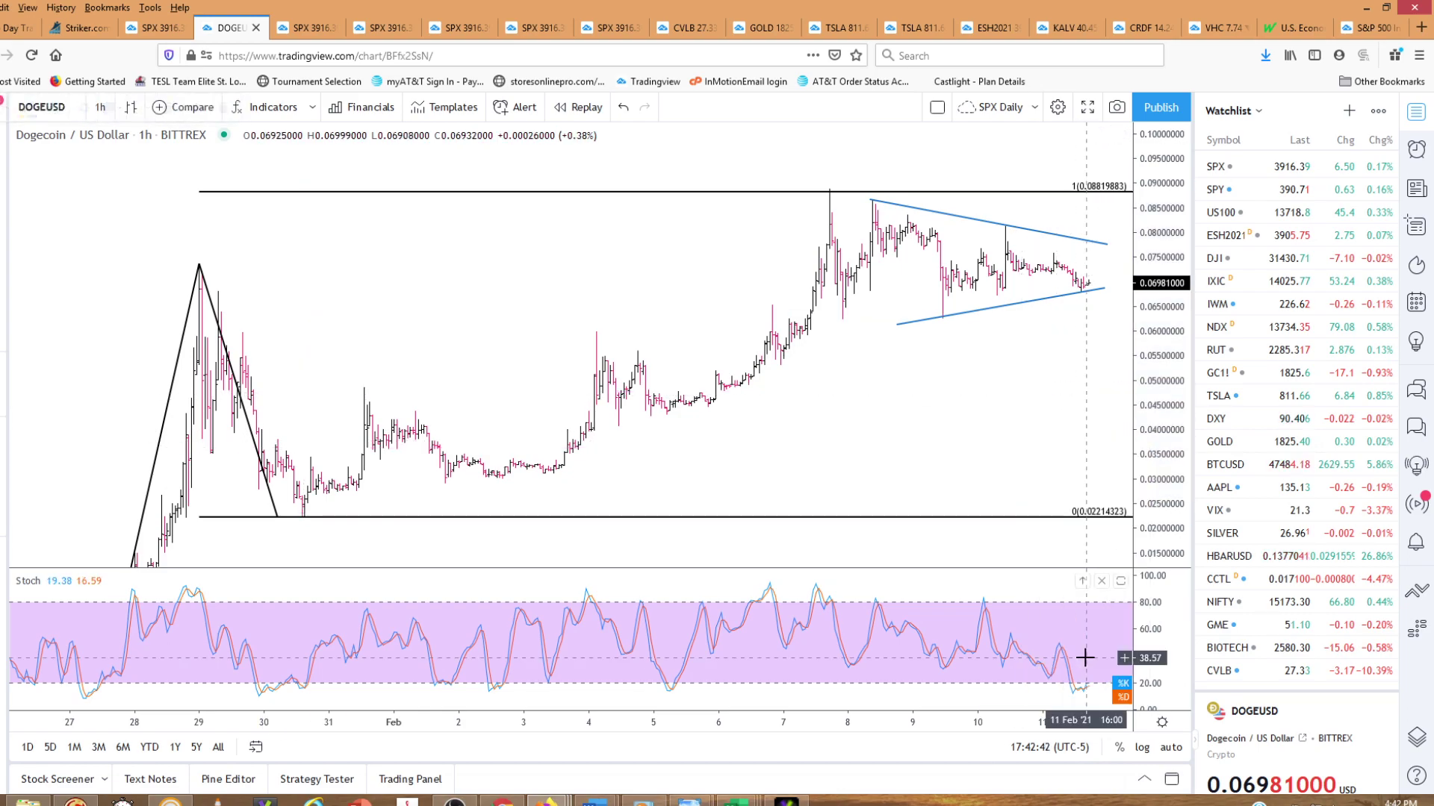
# Draw a Fib Retracement on the Dogecoin chart from the 30 Jan 16:00 low at 0.02205535 to 7 Feb 10:00 at 0.08881490
pyautogui.click(4, 197)
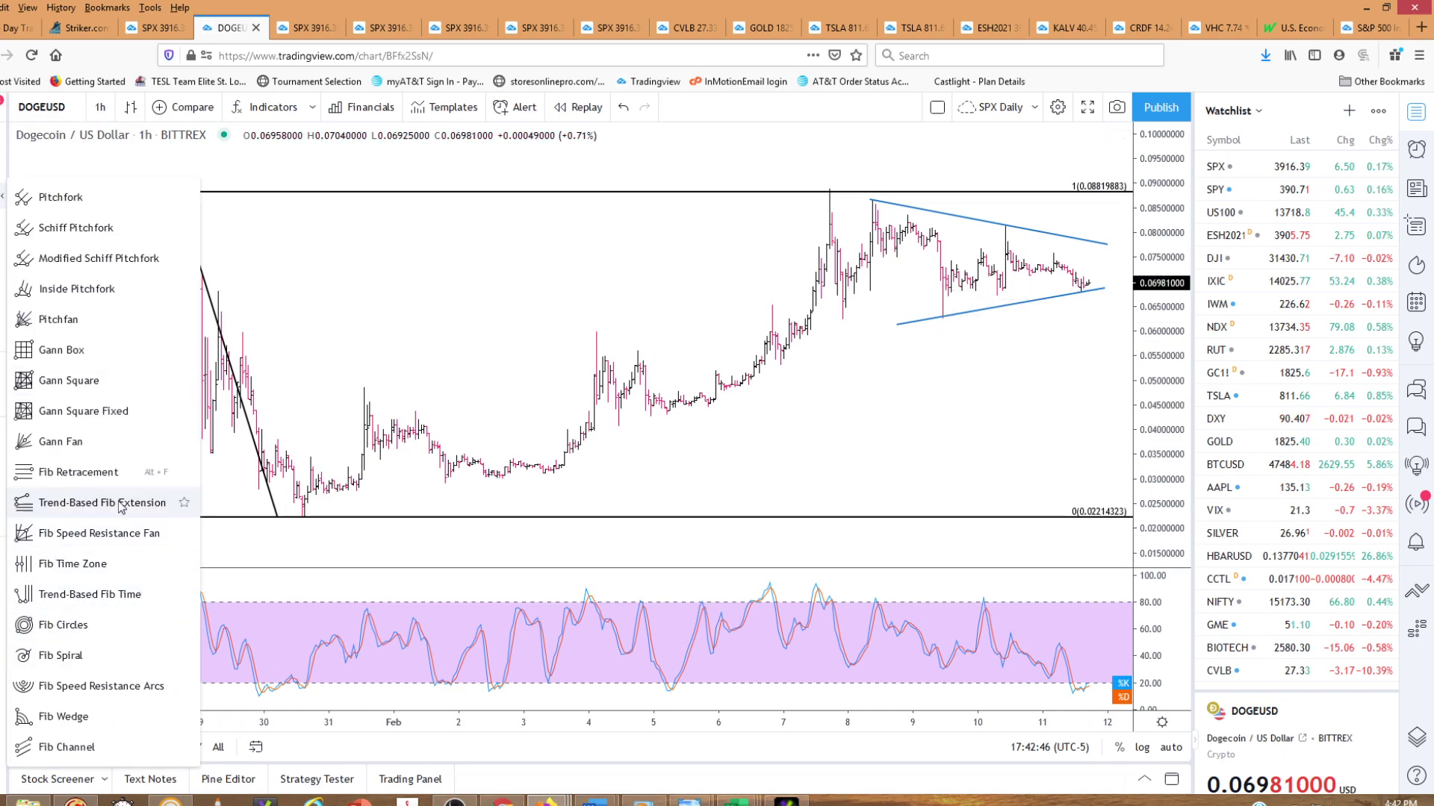
pyautogui.click(109, 474)
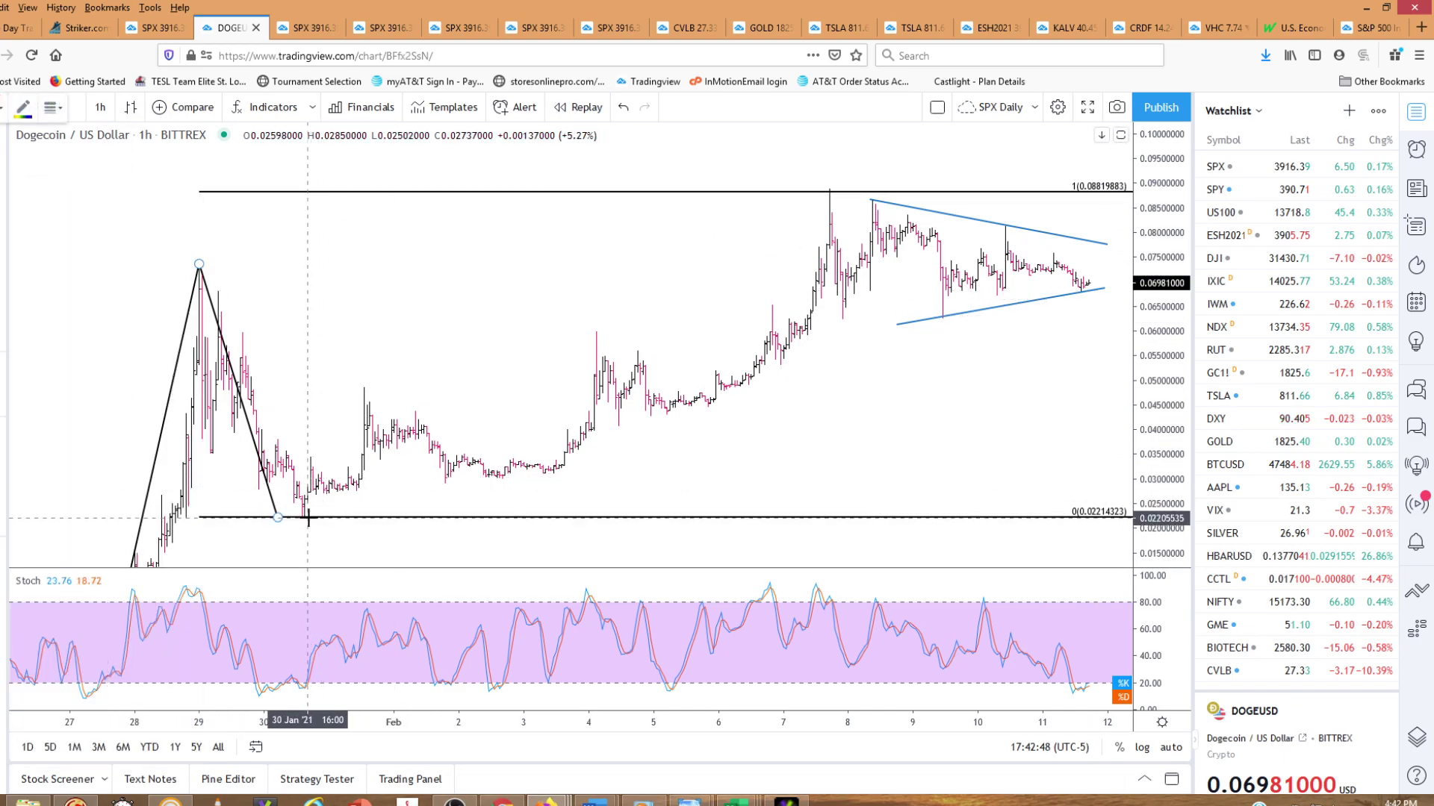
pyautogui.click(308, 518)
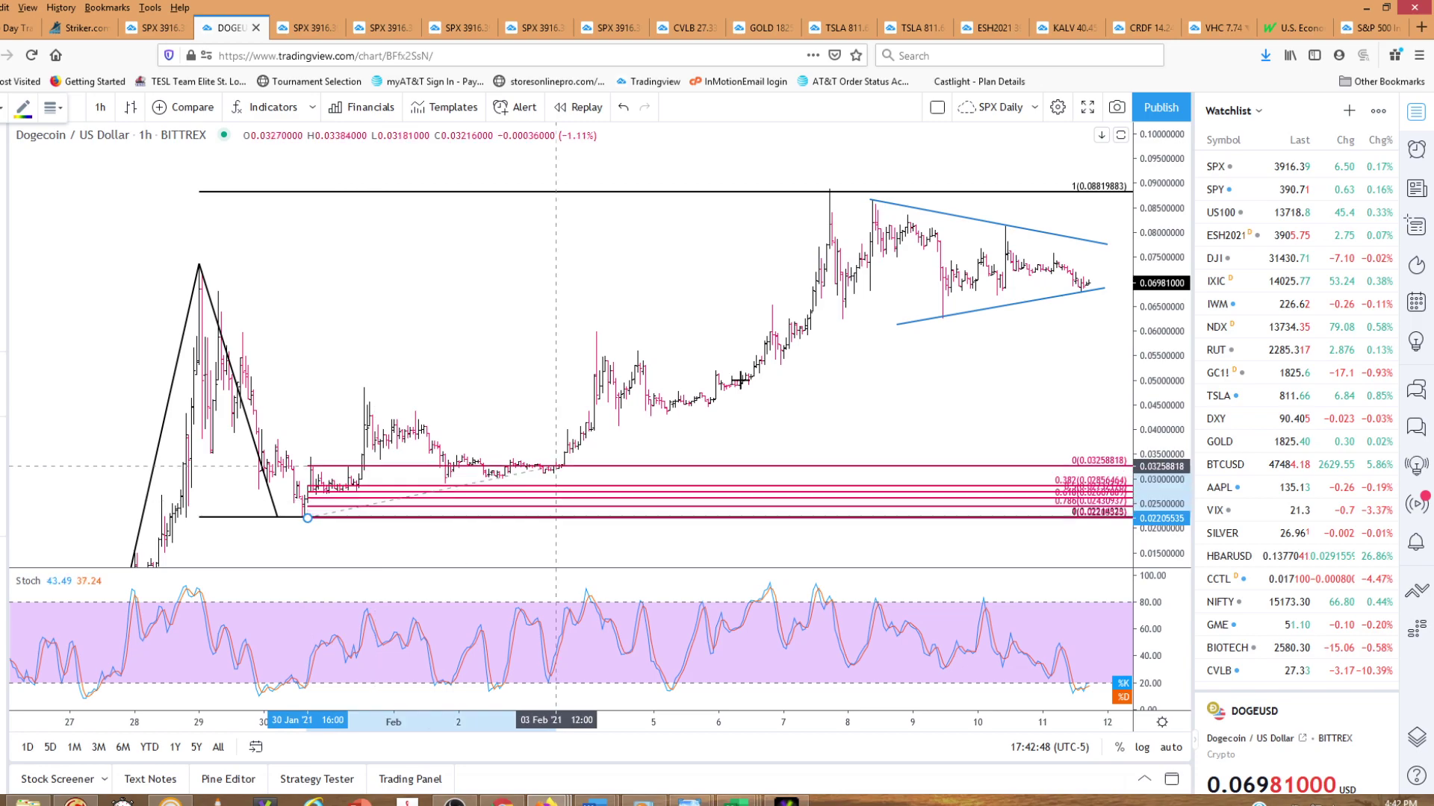
pyautogui.click(811, 189)
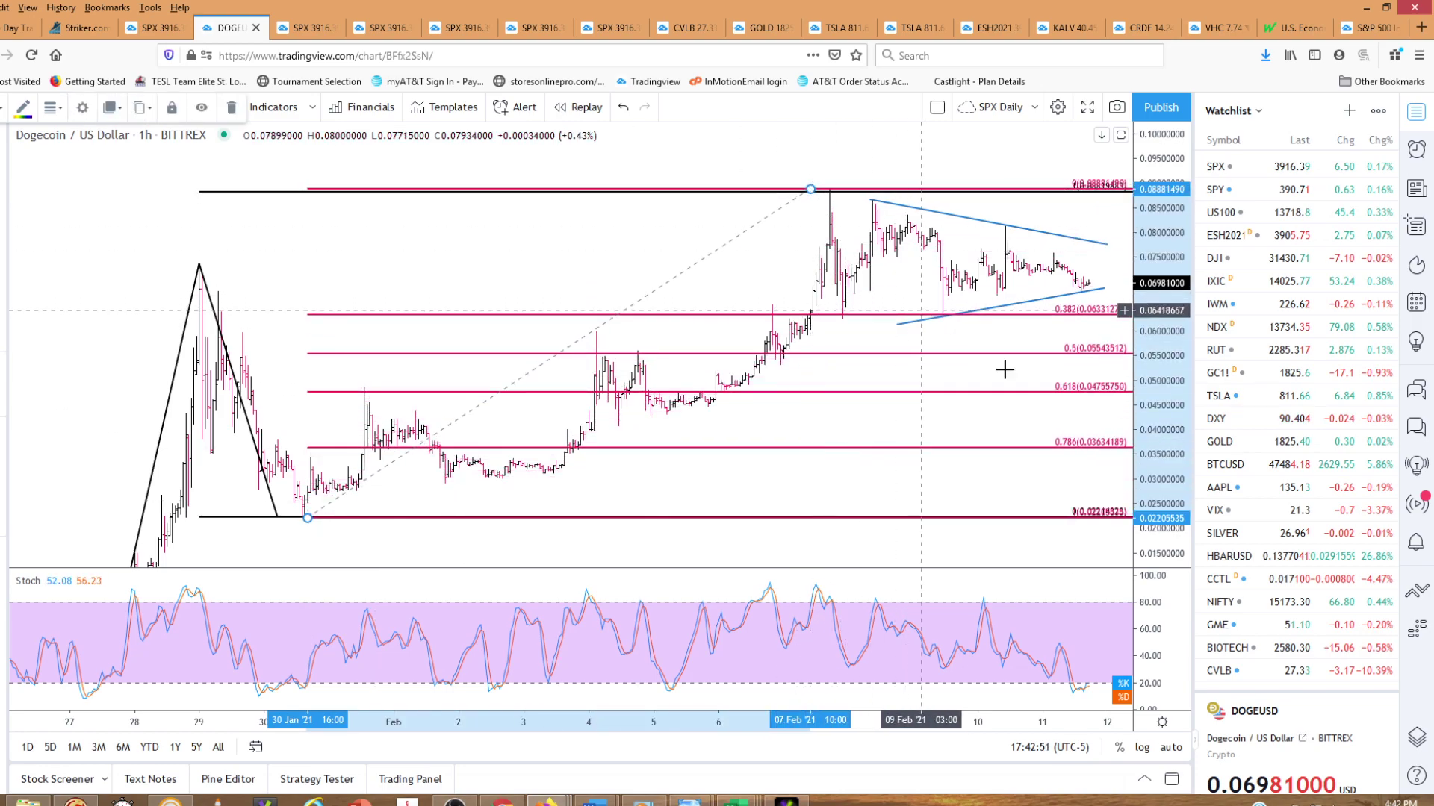
# Turn off the 0.786 level of the new Fib Retracement
pyautogui.rightClick(1052, 451)
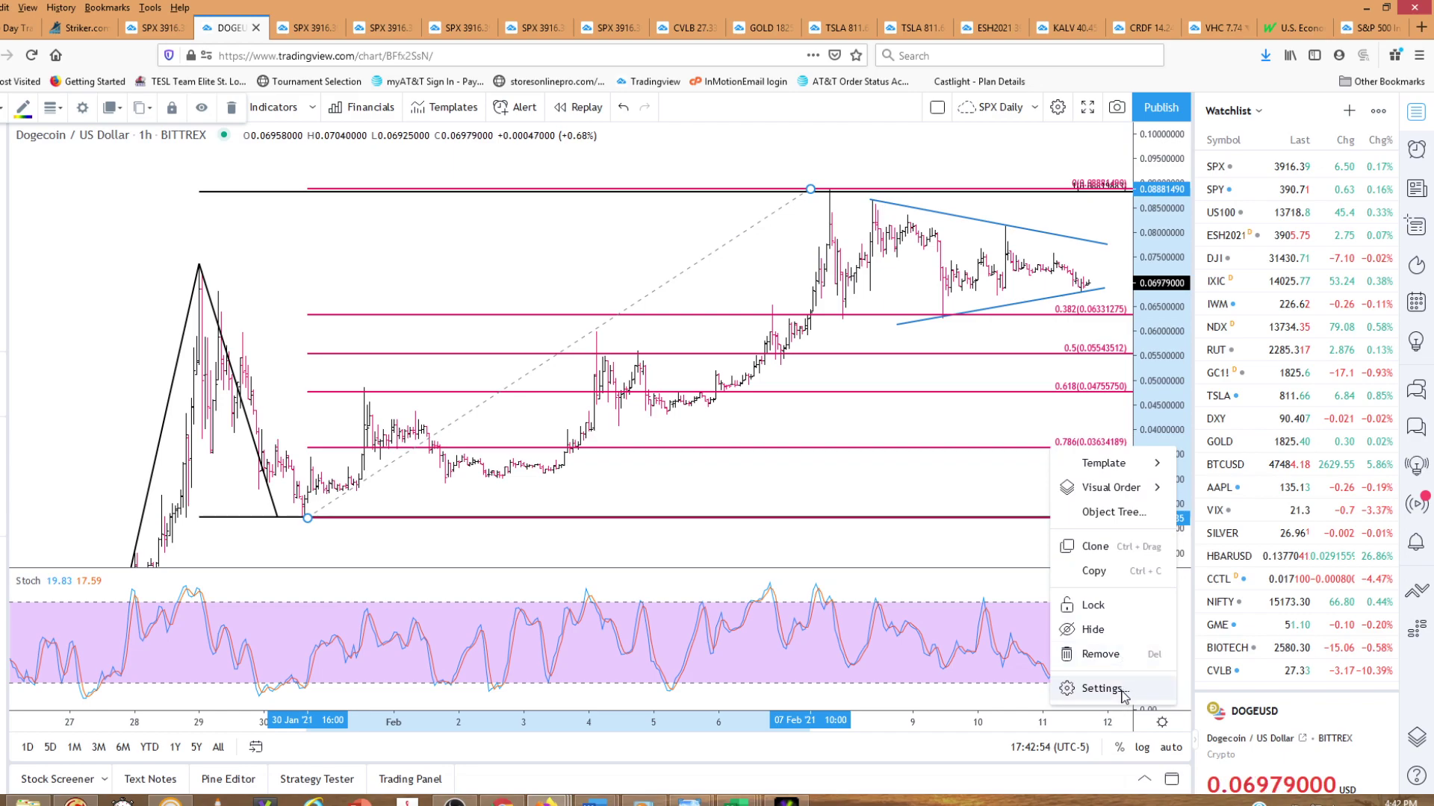
pyautogui.click(1079, 688)
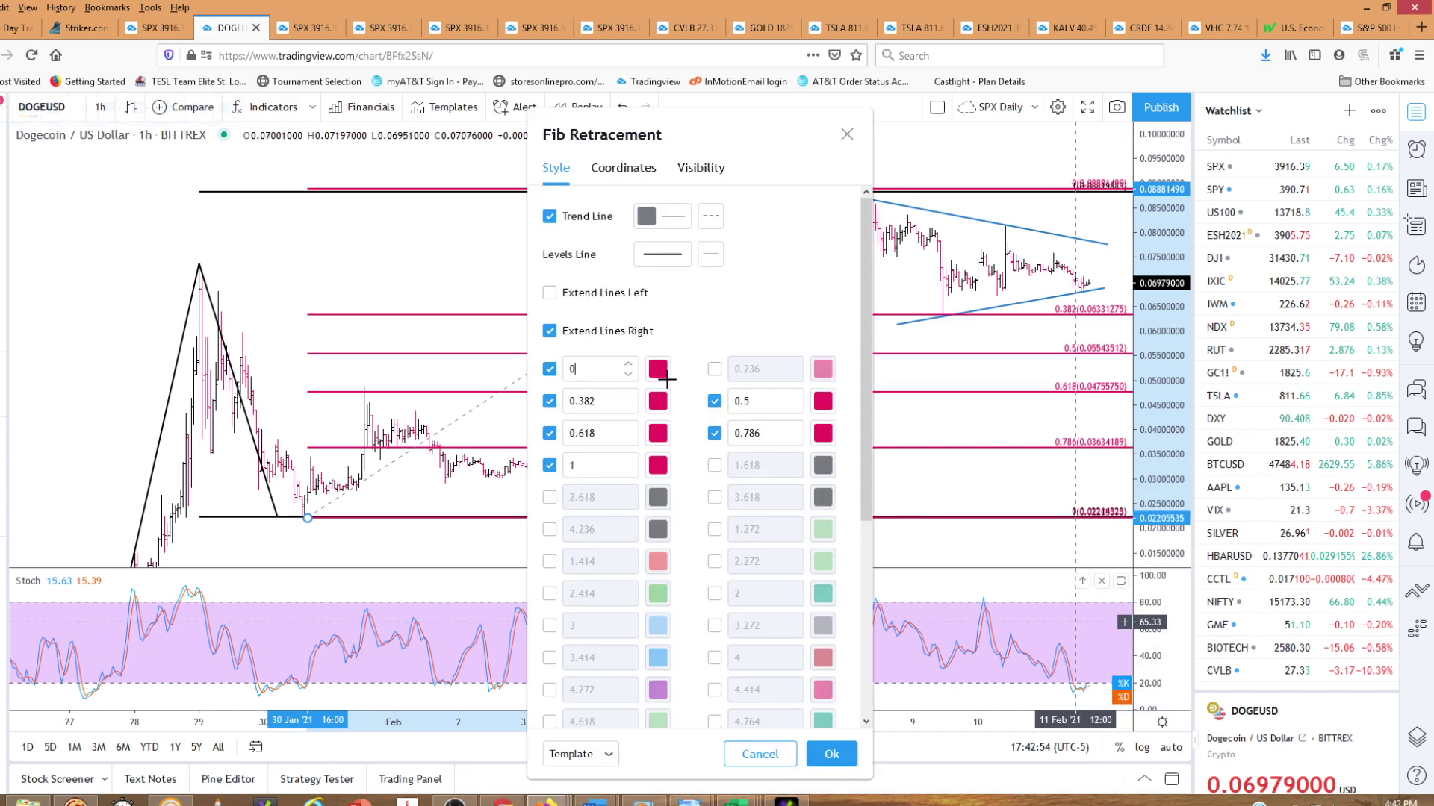
pyautogui.click(716, 435)
pyautogui.click(831, 755)
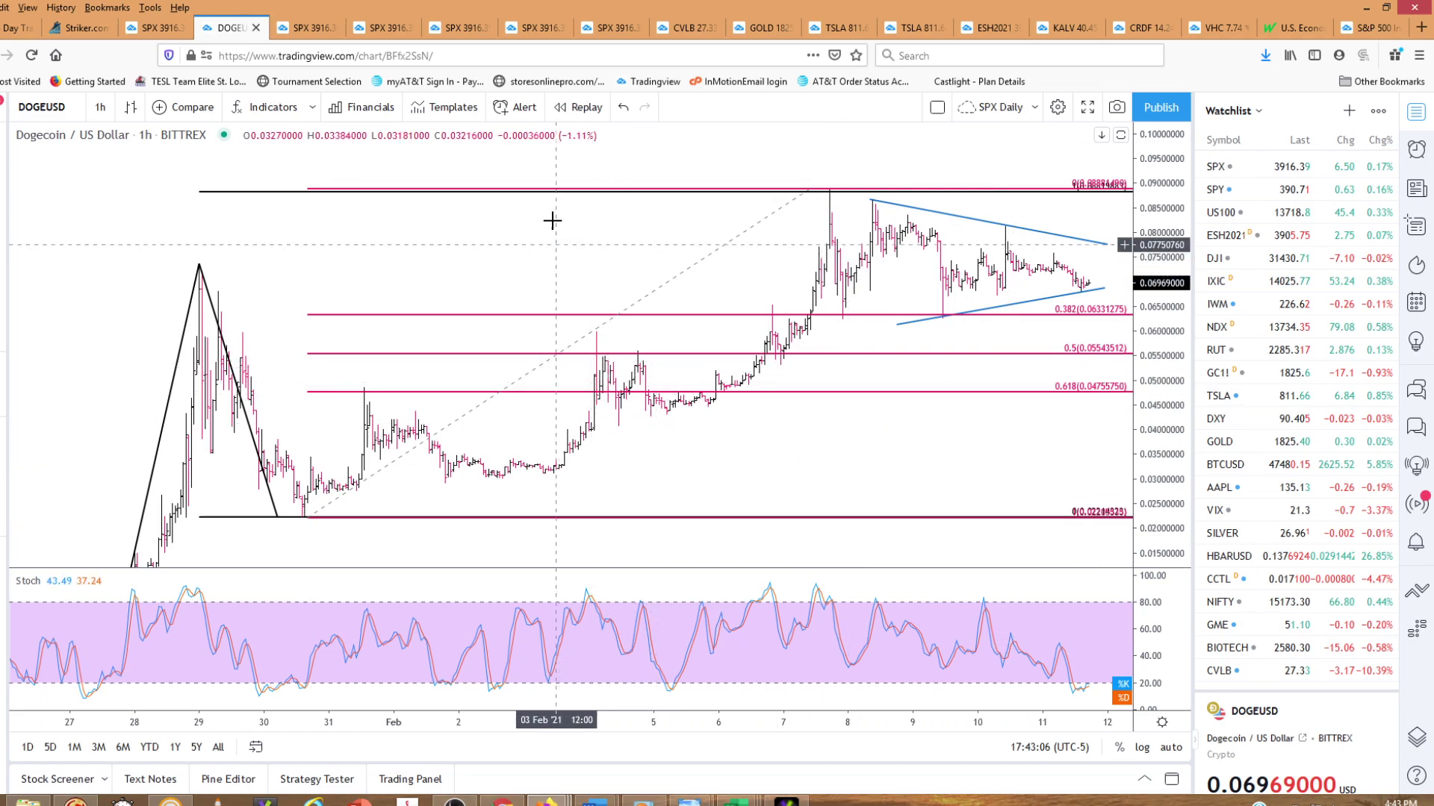
# Replace the black Trend-Based Fib Extension with one from 27 Jan 20:00 at 0.00748390 to 0.07352529, projected from 11 Feb 07:00 at 0.06823414
pyautogui.rightClick(293, 192)
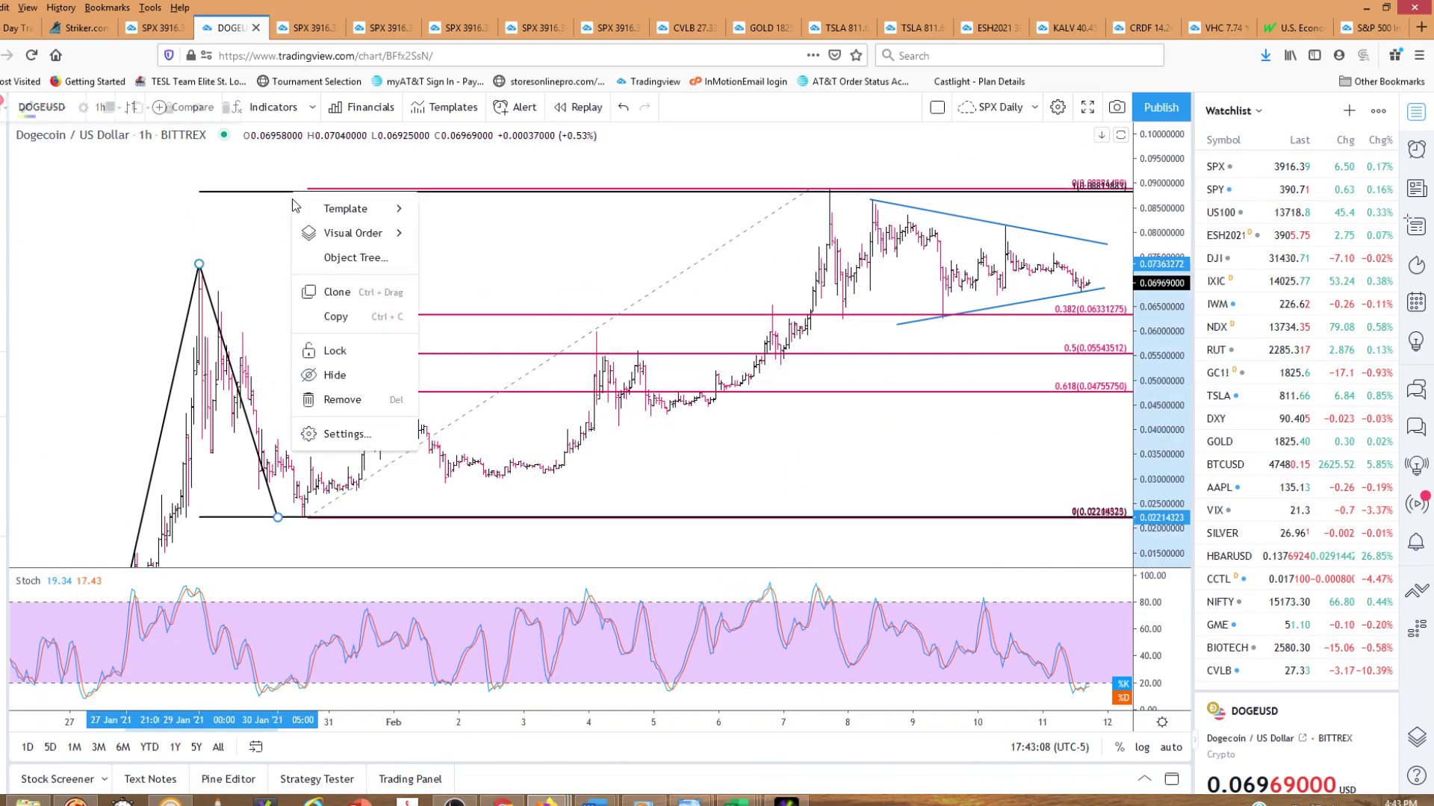
pyautogui.click(375, 404)
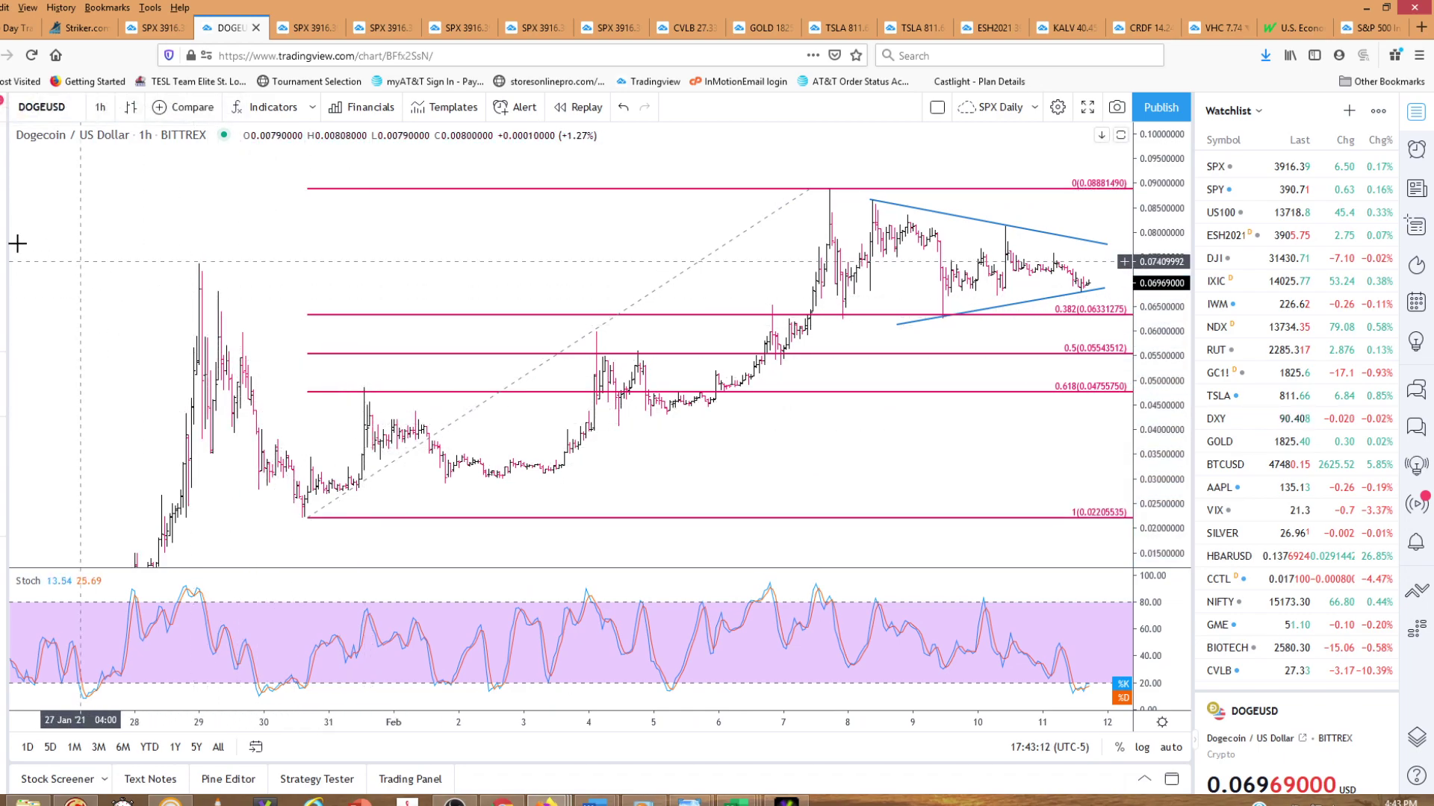
pyautogui.click(4, 202)
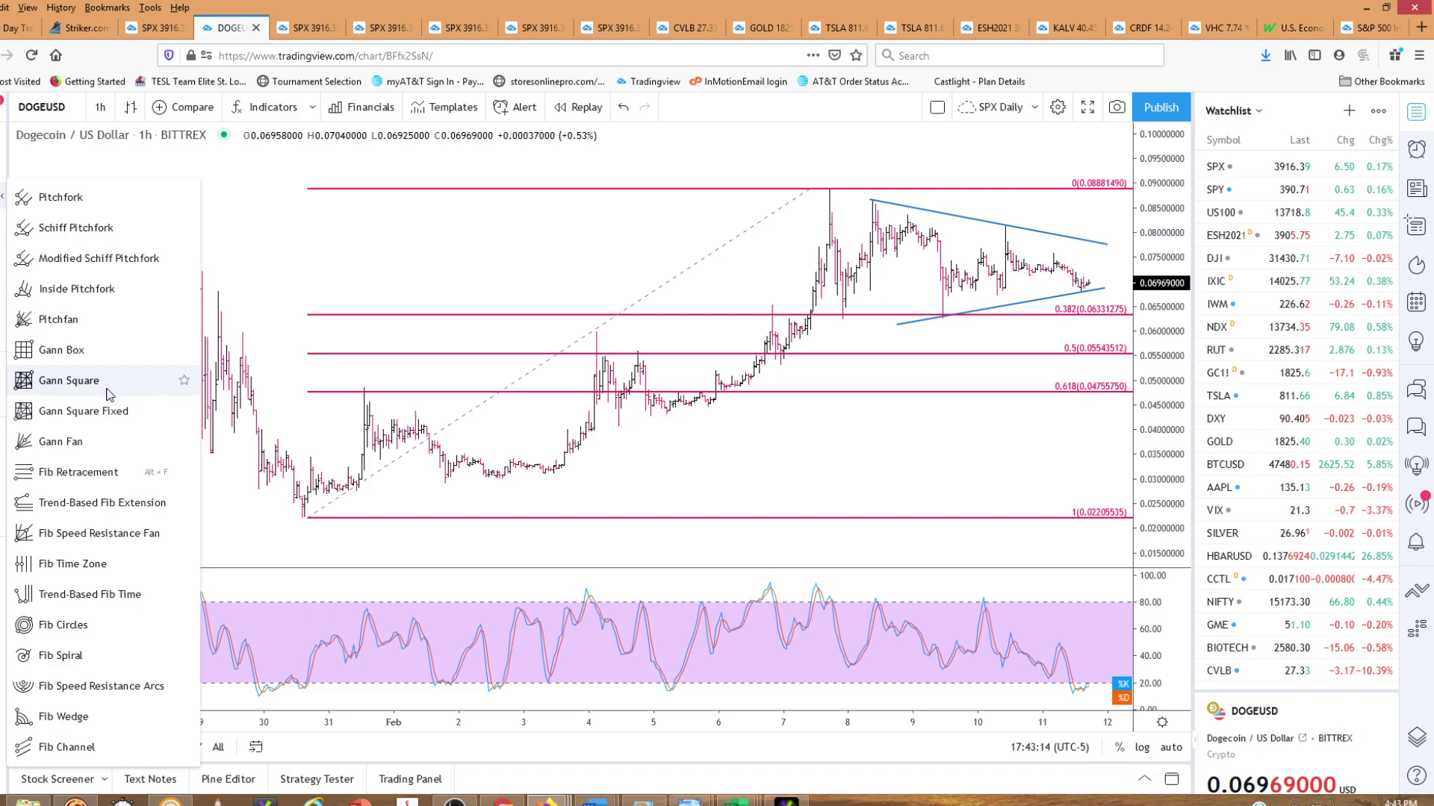
pyautogui.click(126, 505)
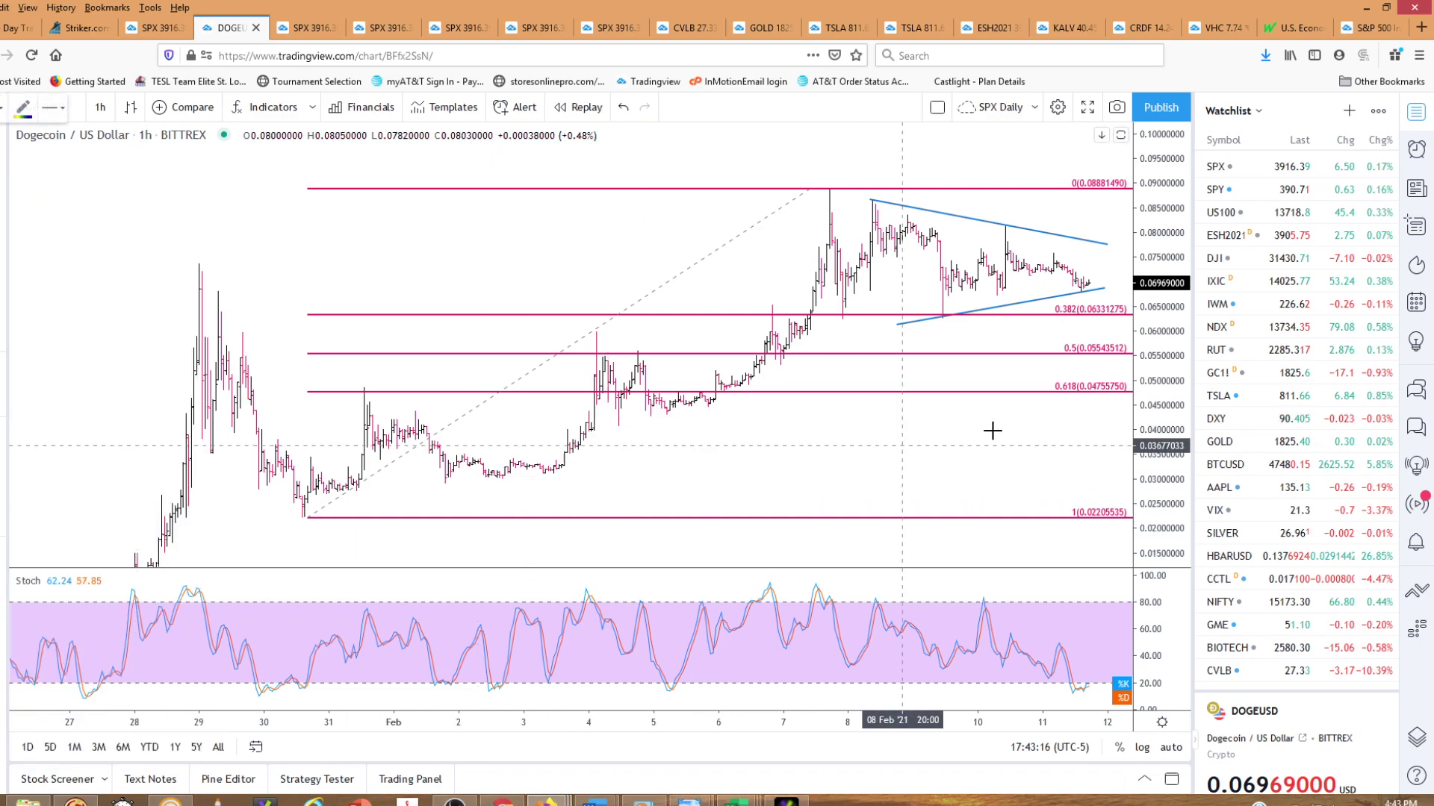
pyautogui.moveTo(1152, 366); pyautogui.dragTo(1033, 401)
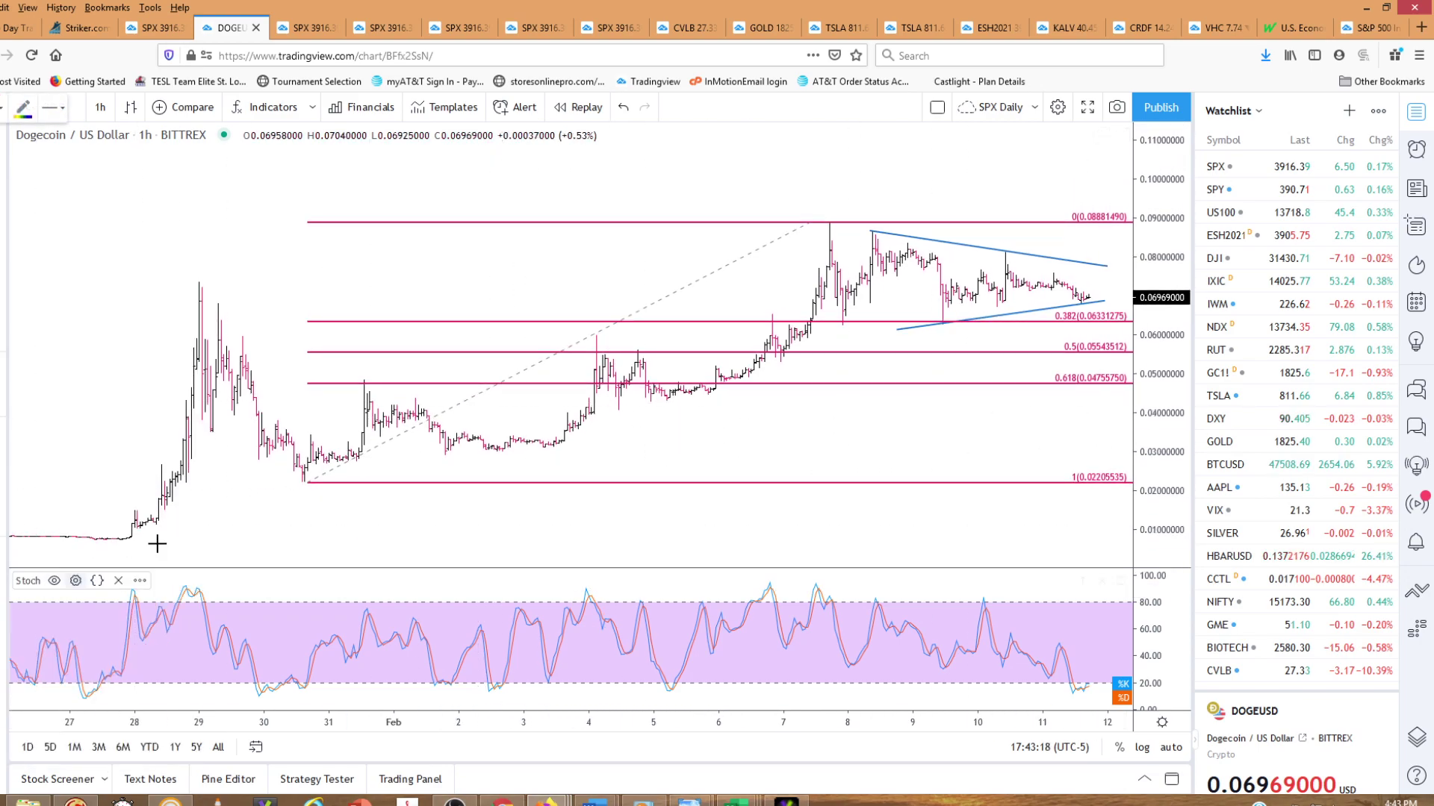
pyautogui.click(123, 538)
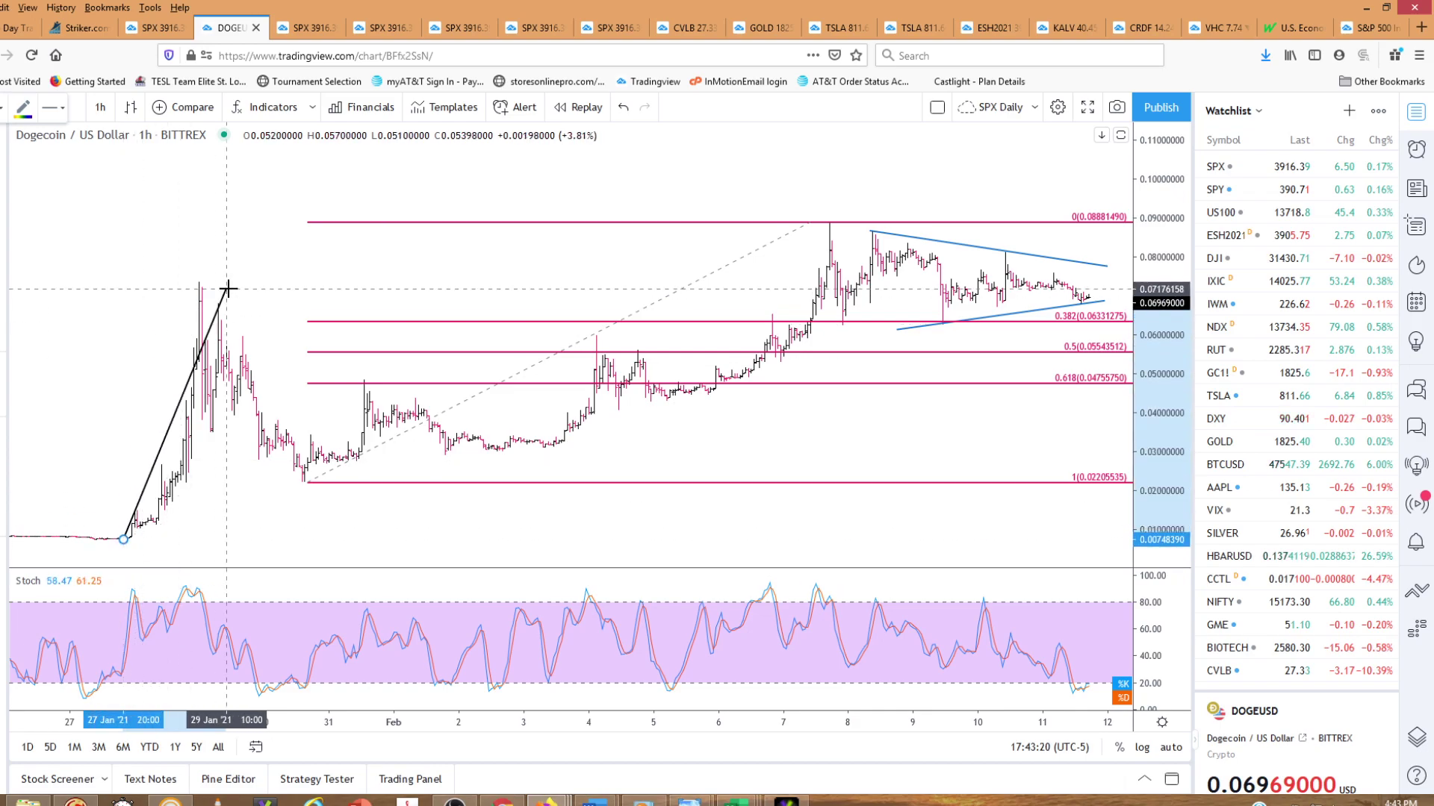
pyautogui.click(193, 282)
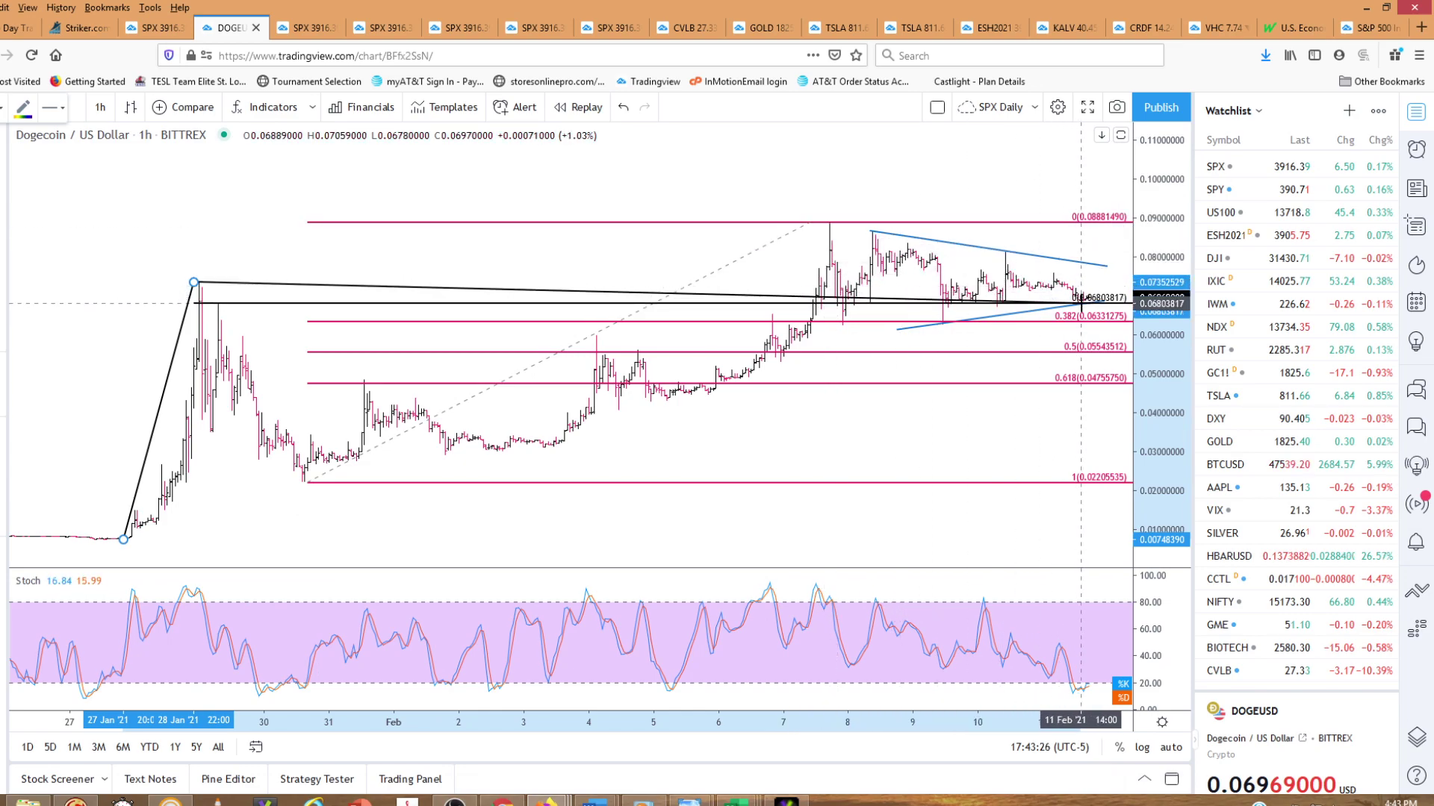
pyautogui.click(1061, 303)
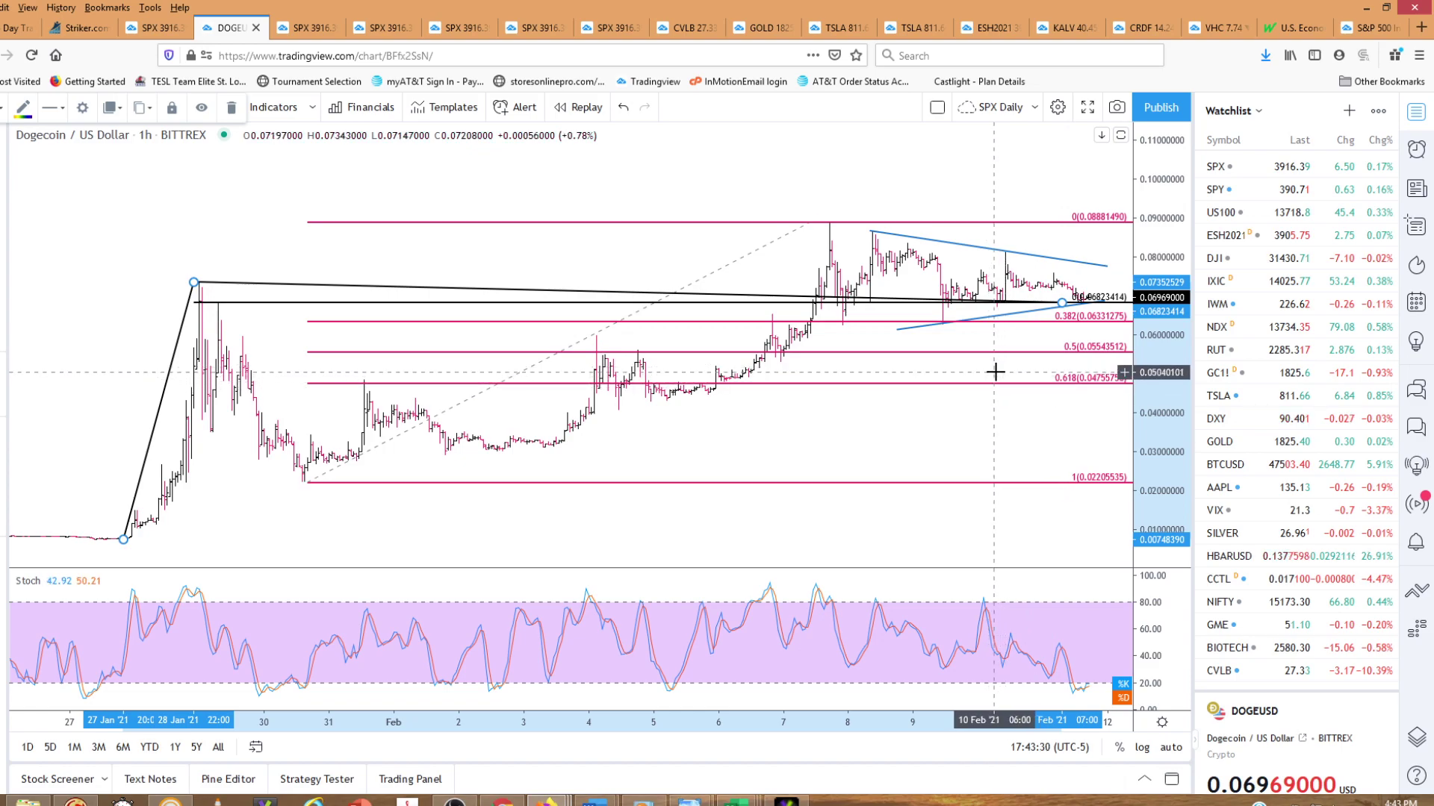
pyautogui.click(1122, 285)
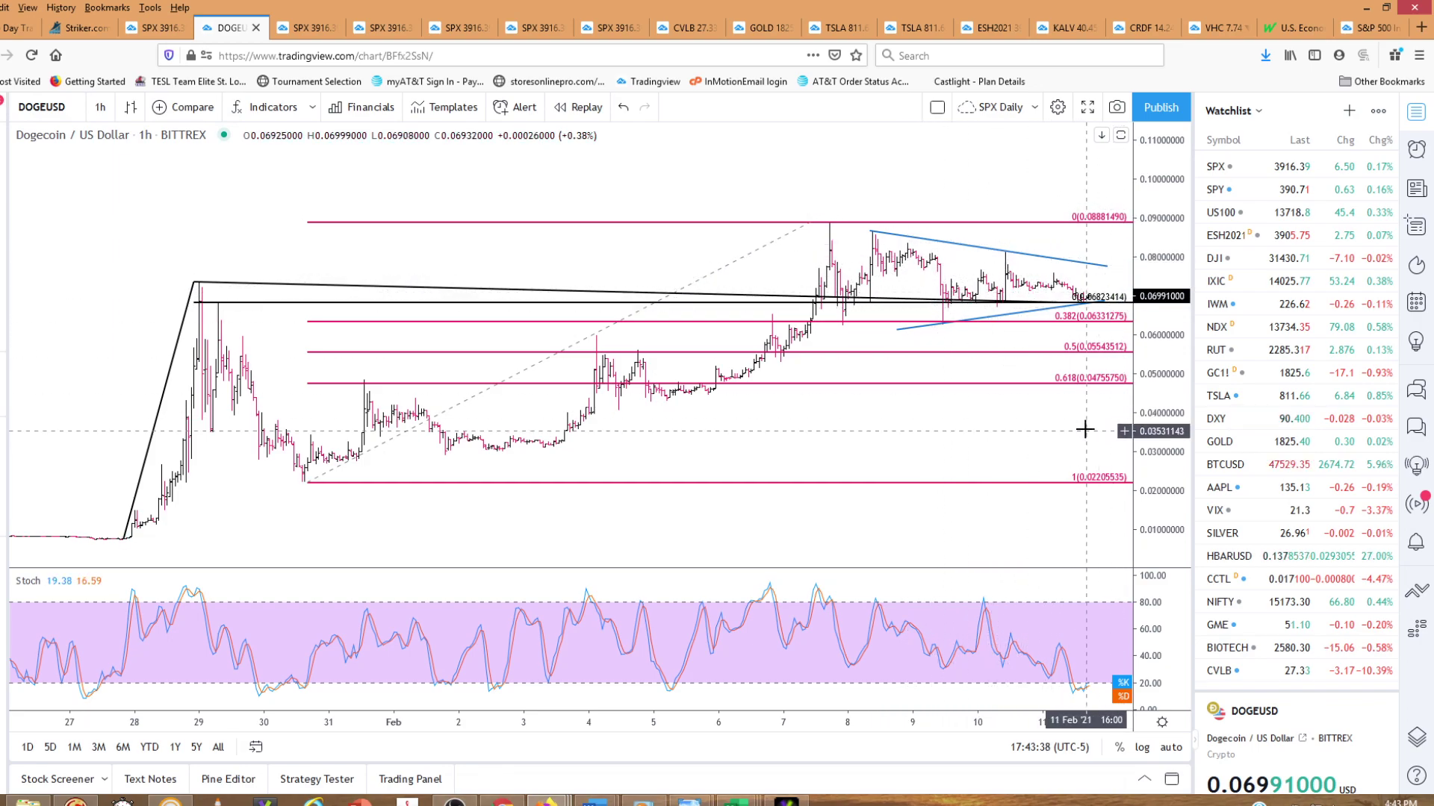
# Examine the Dogecoin extension's projected upper target, and switch to the S&P 021121 five-minute chart in Windows Photo Viewer
pyautogui.moveTo(1158, 188); pyautogui.dragTo(1159, 269)
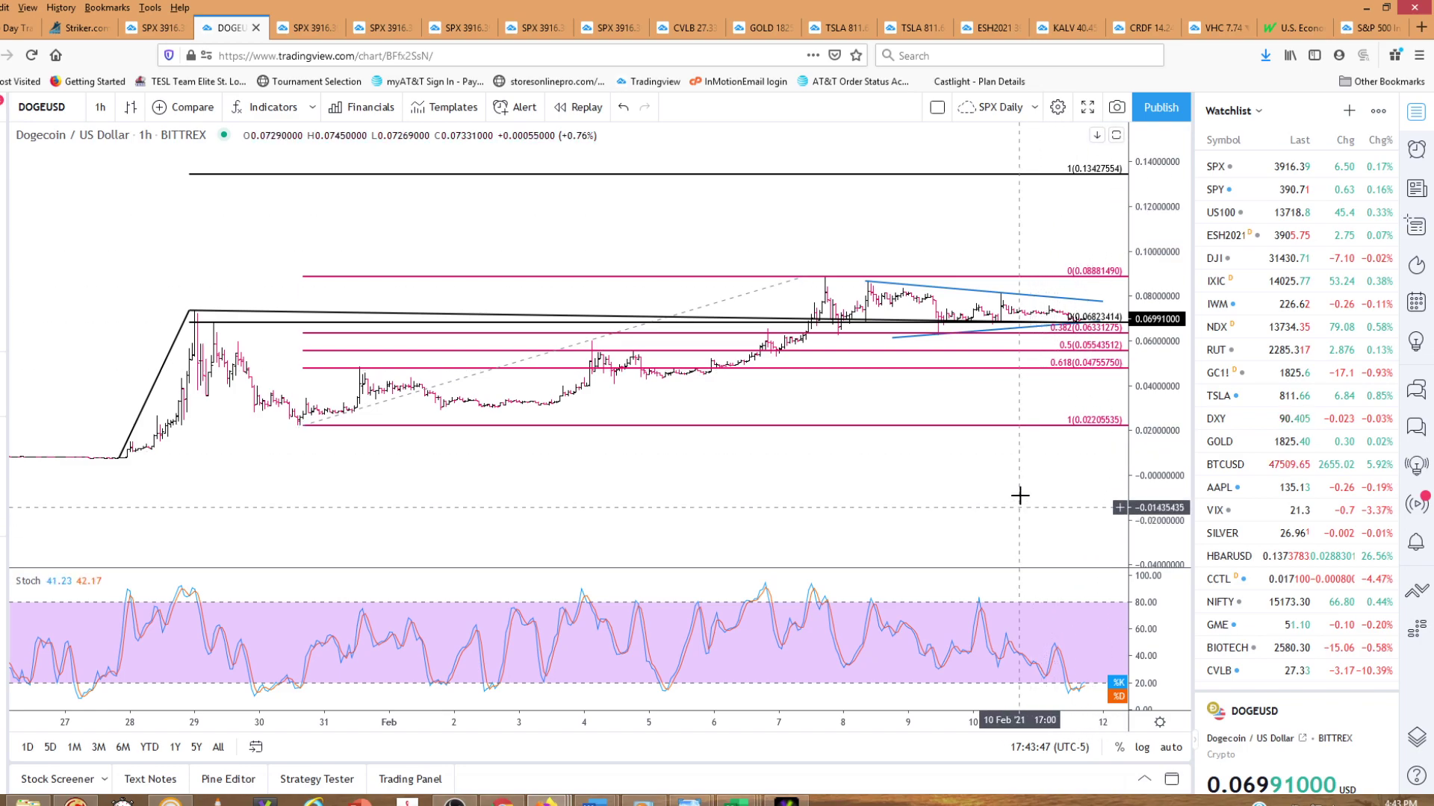
pyautogui.moveTo(1017, 499); pyautogui.dragTo(1011, 535)
pyautogui.moveTo(1157, 351); pyautogui.dragTo(1157, 288)
pyautogui.moveTo(991, 177); pyautogui.dragTo(940, 201)
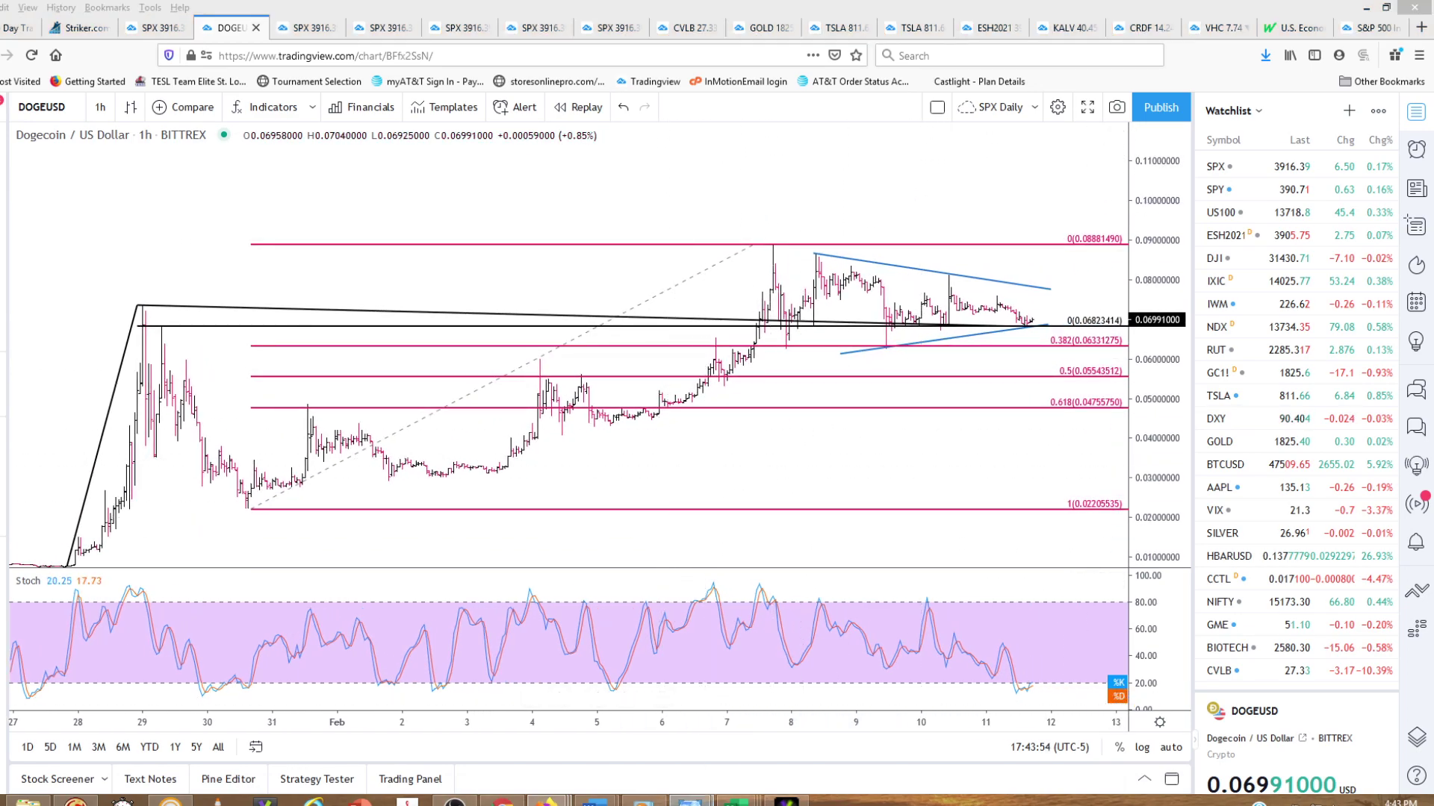
pyautogui.moveTo(688, 802)
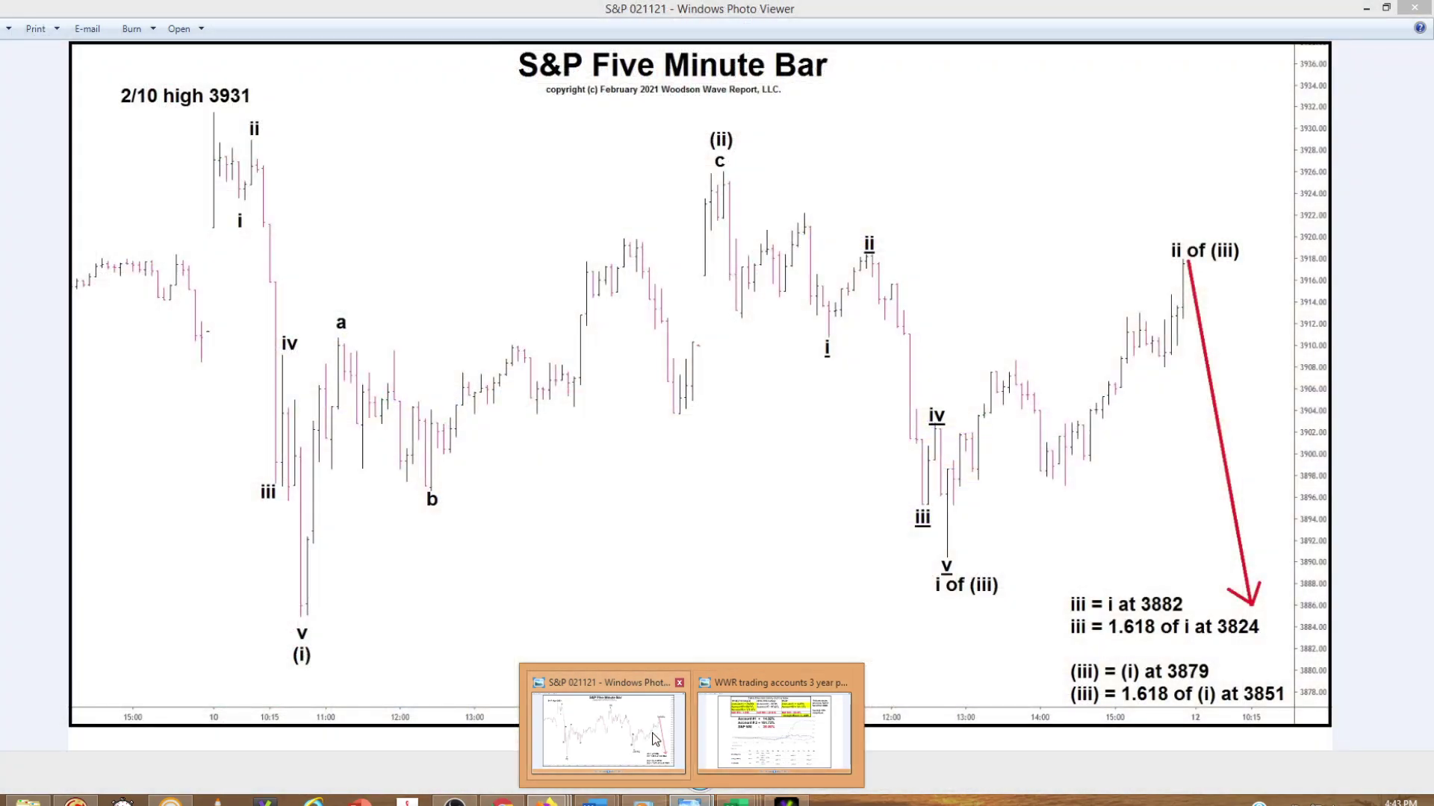
pyautogui.click(655, 740)
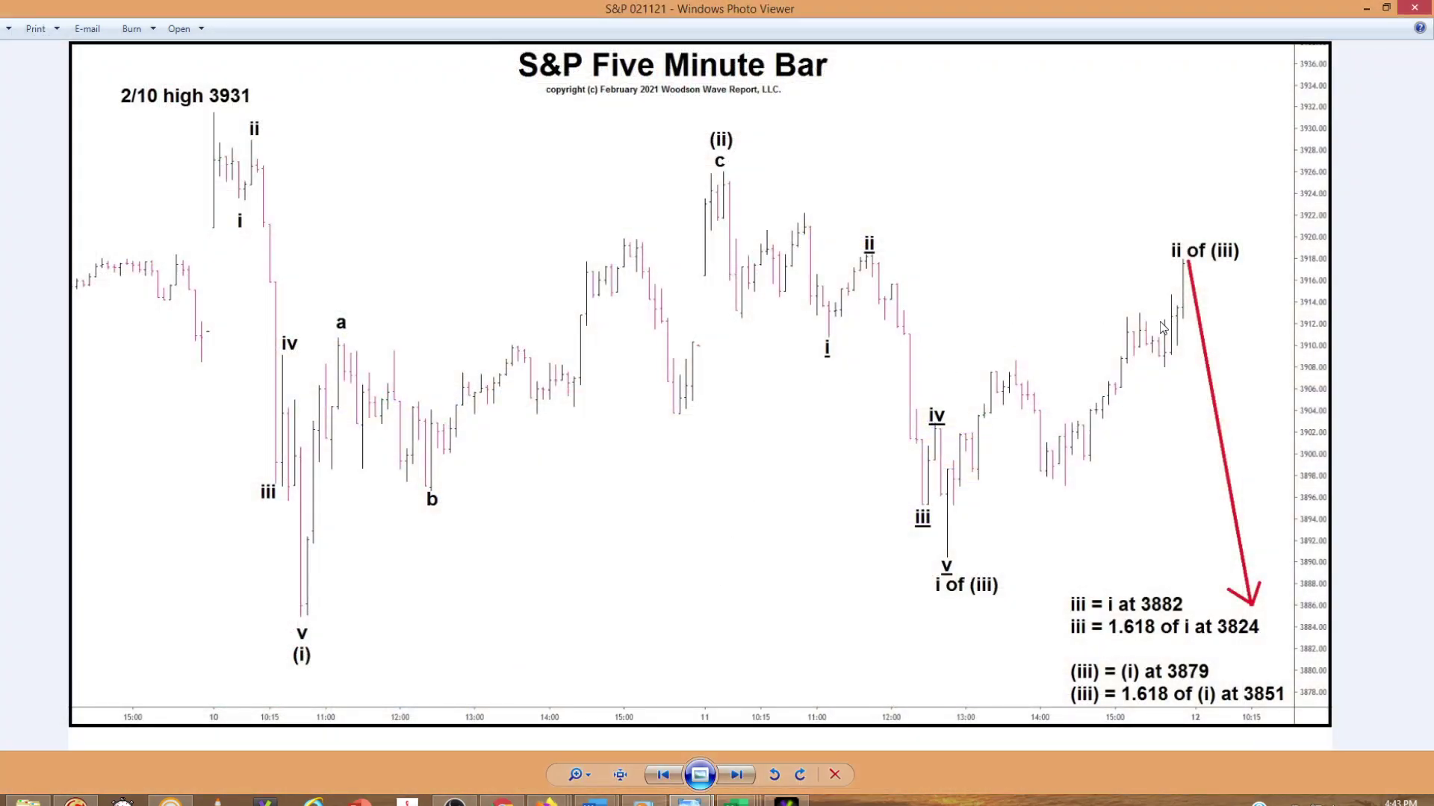